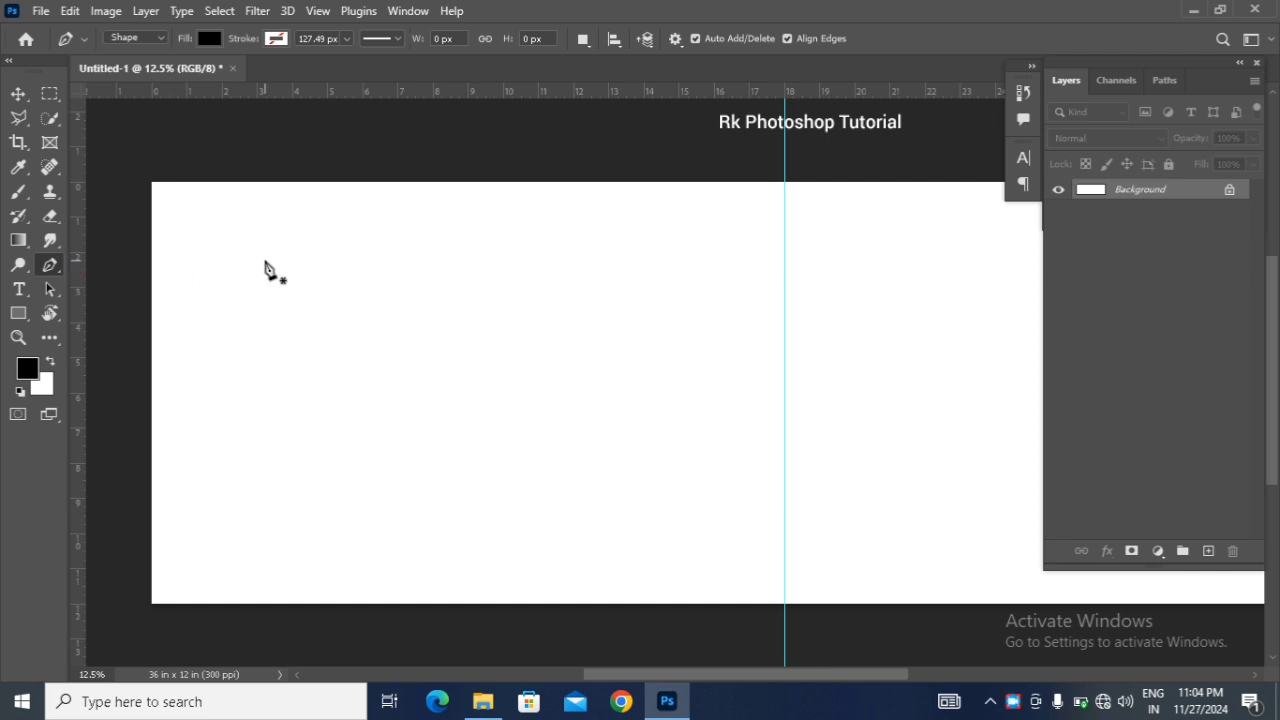
Step: Draw a closed black shape with the Pen tool covering the canvas's left part, with an S-curved right edge, about 3608 × 3616 px
{"action": "left_click", "coordinate": [385, 603]}
{"action": "left_click_drag", "start_coordinate": [543, 349], "coordinate": [423, 244]}
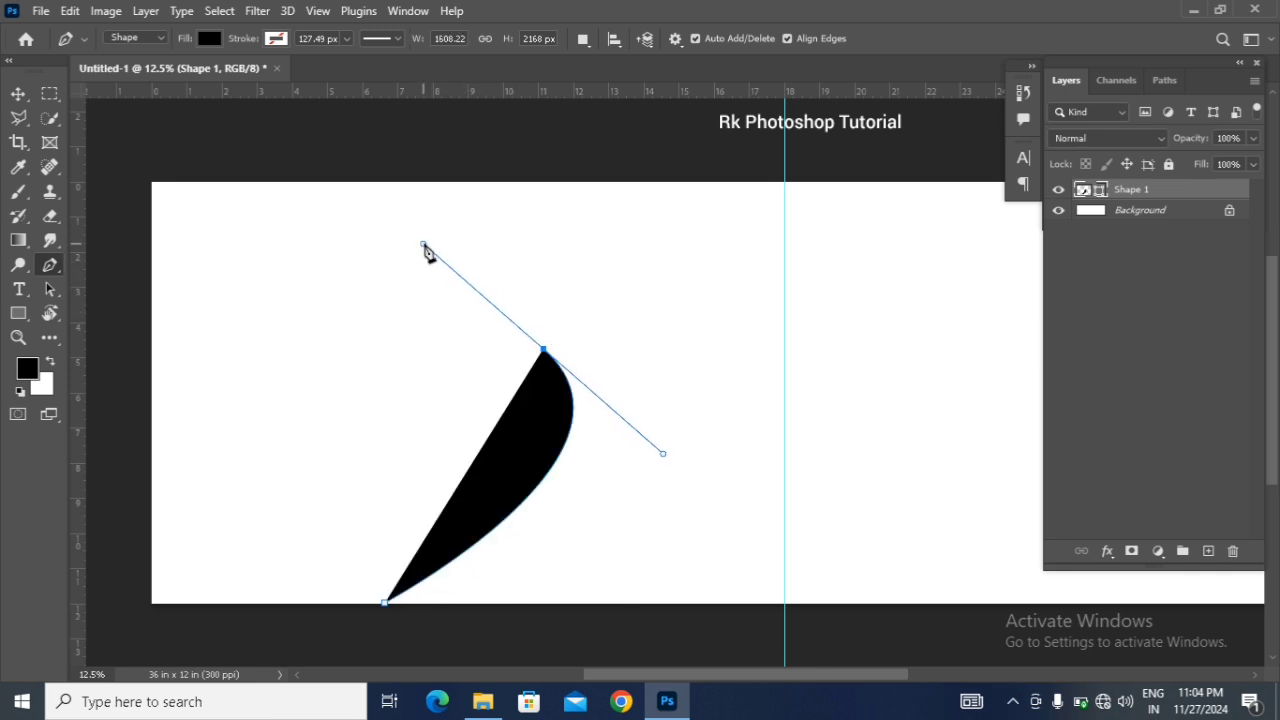
{"action": "left_click", "coordinate": [490, 184]}
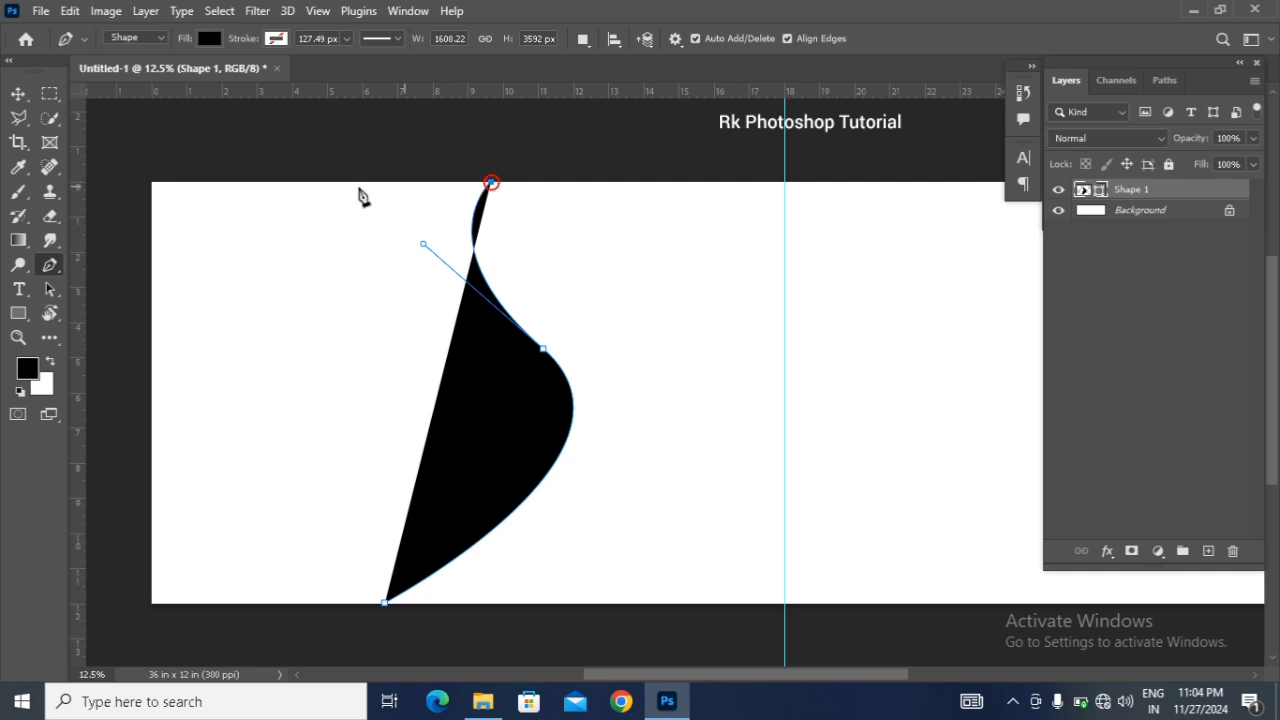
{"action": "left_click", "coordinate": [151, 184]}
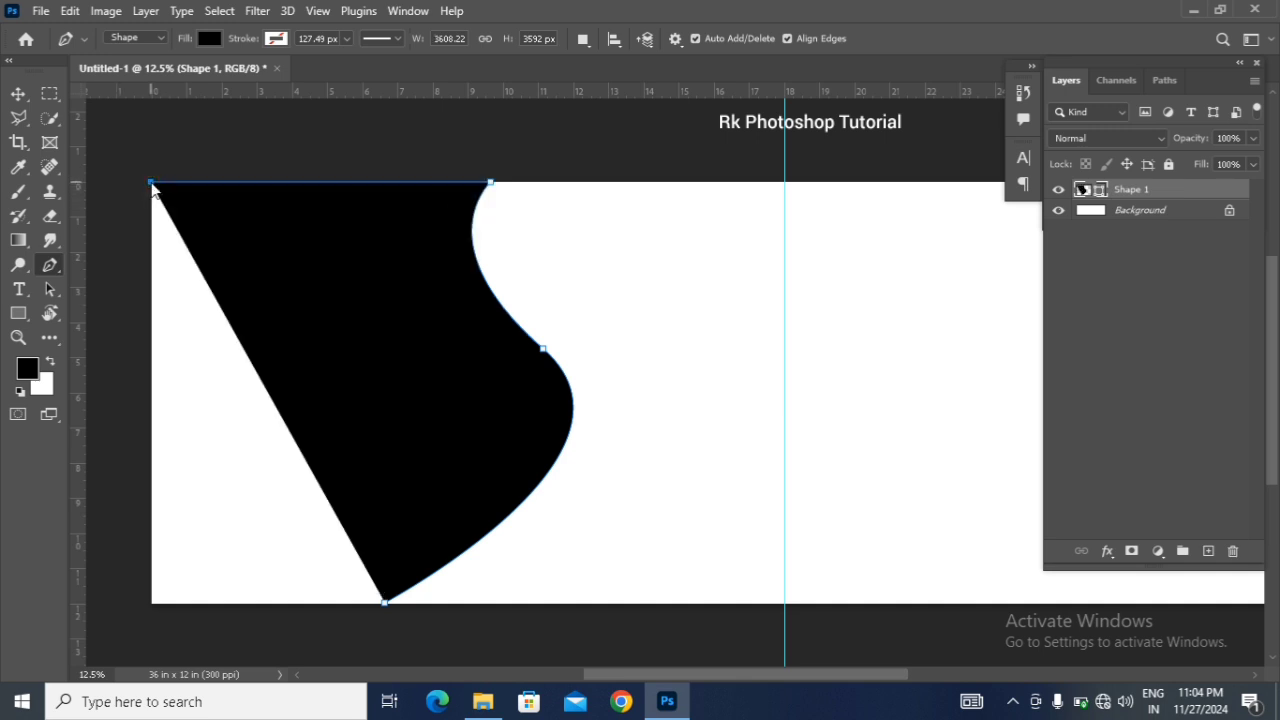
{"action": "left_click", "coordinate": [151, 606]}
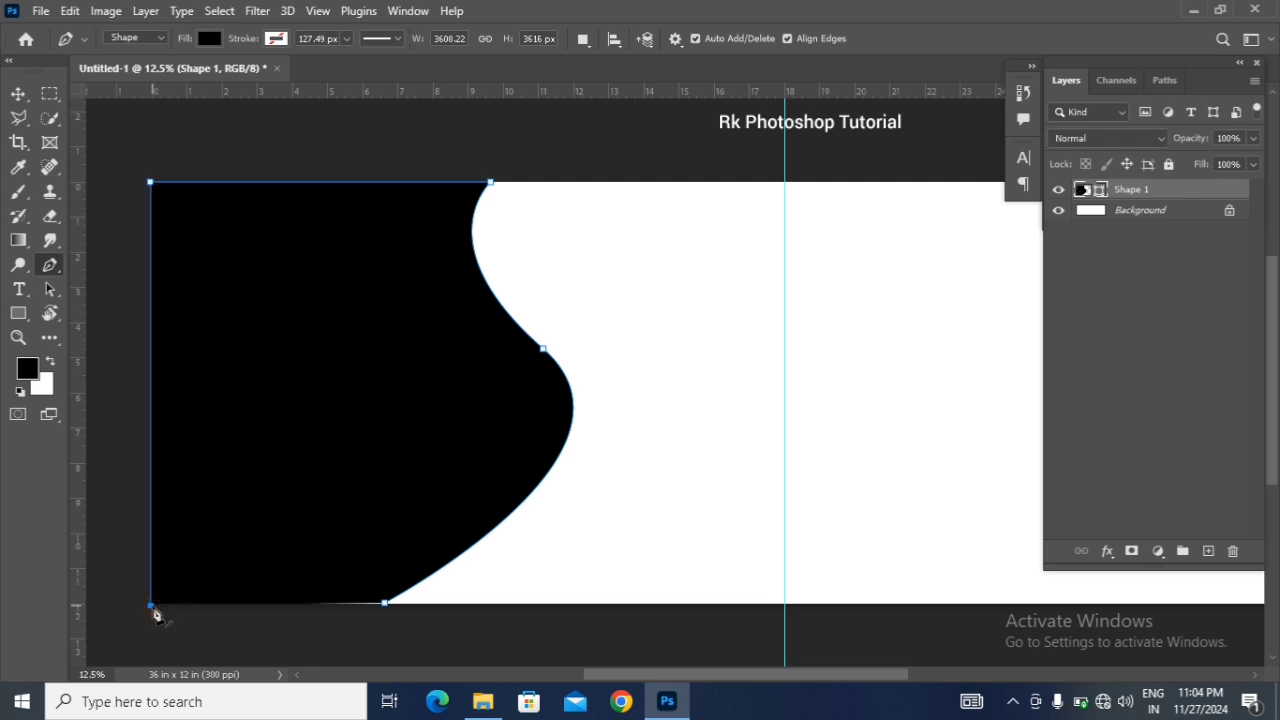
{"action": "left_click", "coordinate": [385, 603]}
{"action": "left_click", "coordinate": [151, 334]}
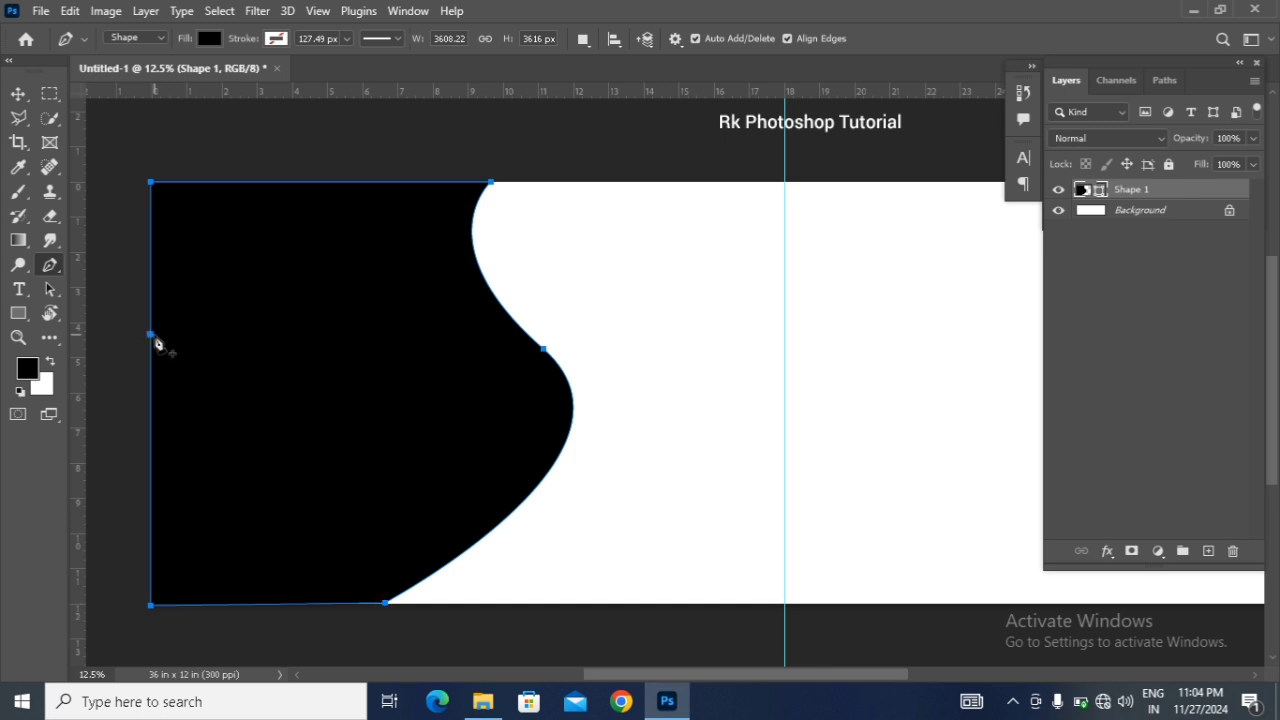
Step: Scale the curved black shape from its centre to about 105% so it slightly overlaps the canvas edges
{"action": "left_click", "coordinate": [18, 93]}
{"action": "left_click", "coordinate": [729, 344]}
{"action": "left_click", "coordinate": [545, 405]}
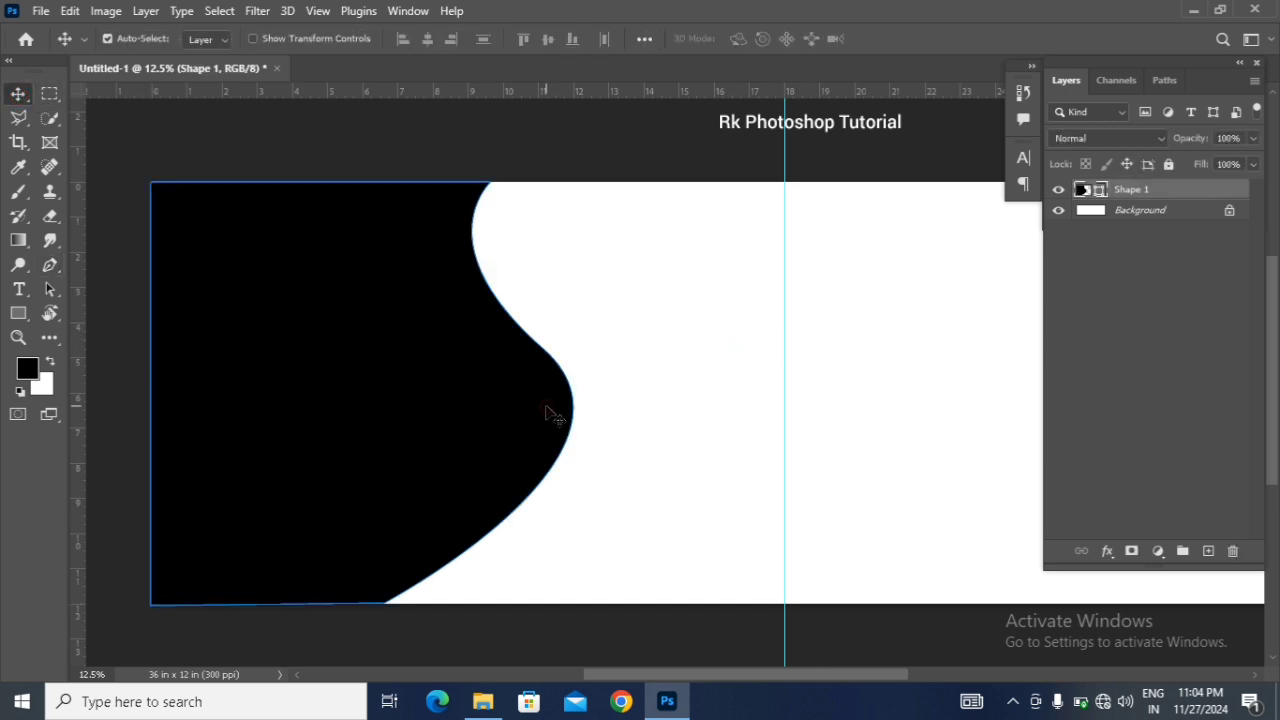
{"action": "key", "text": "ctrl+t"}
{"action": "left_click", "coordinate": [615, 286]}
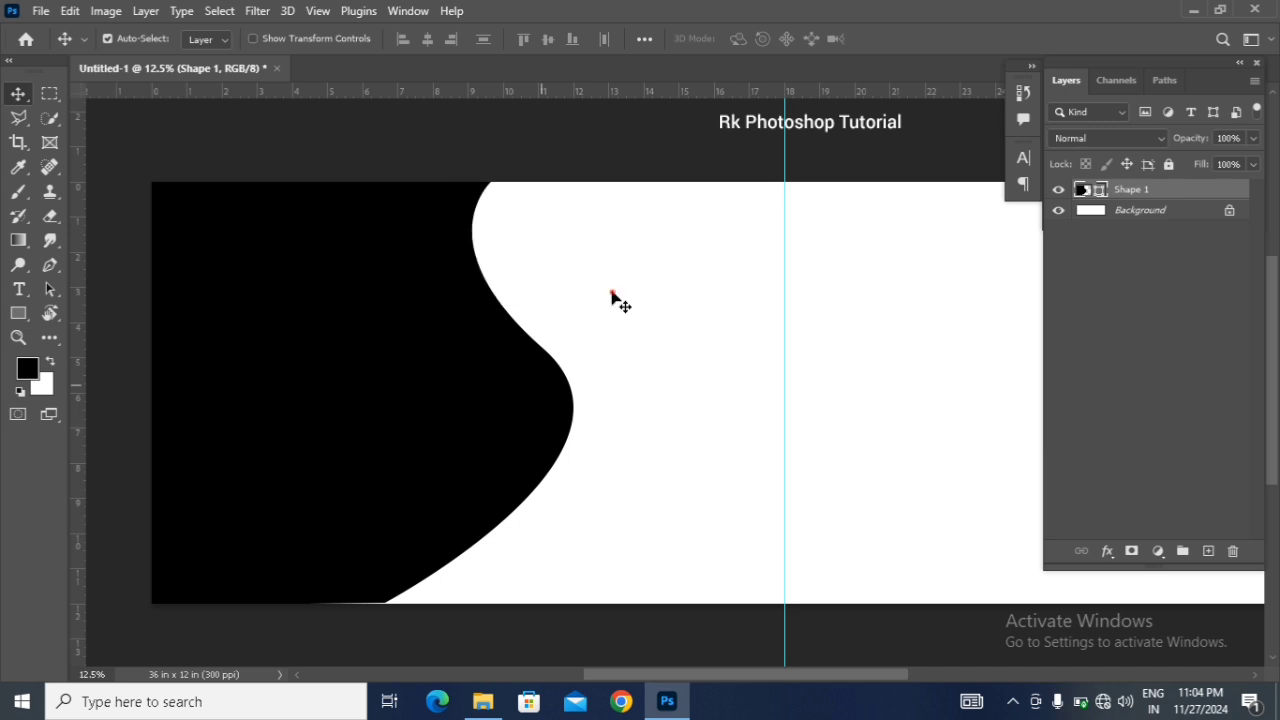
{"action": "left_click", "coordinate": [457, 350]}
{"action": "key", "text": "ctrl+t"}
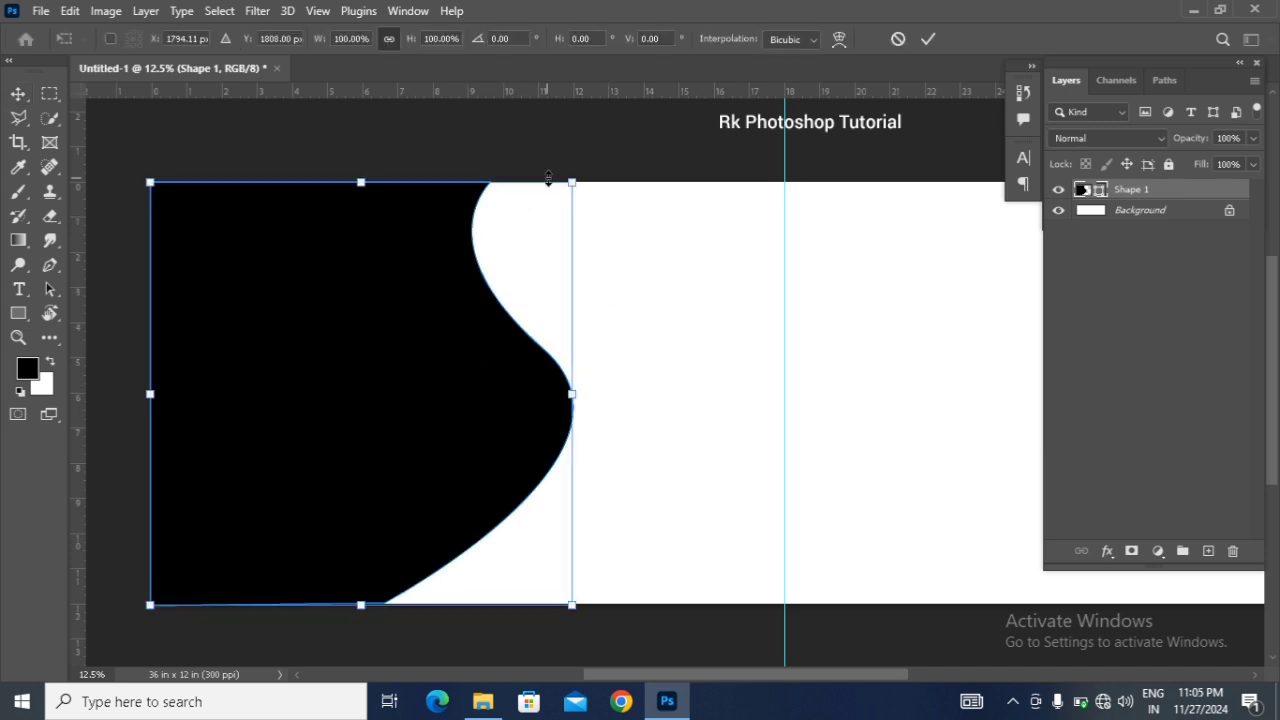
{"action": "left_click_drag", "start_coordinate": [568, 182], "coordinate": [585, 178]}
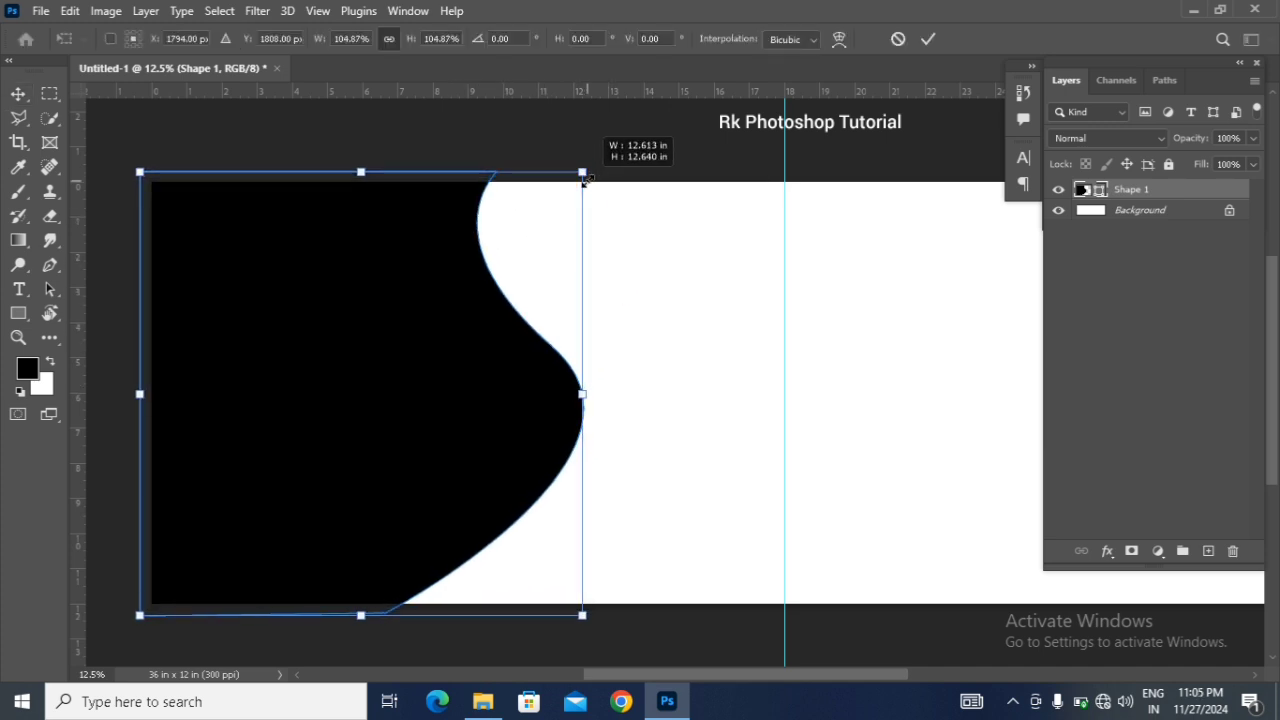
{"action": "key", "text": "Return"}
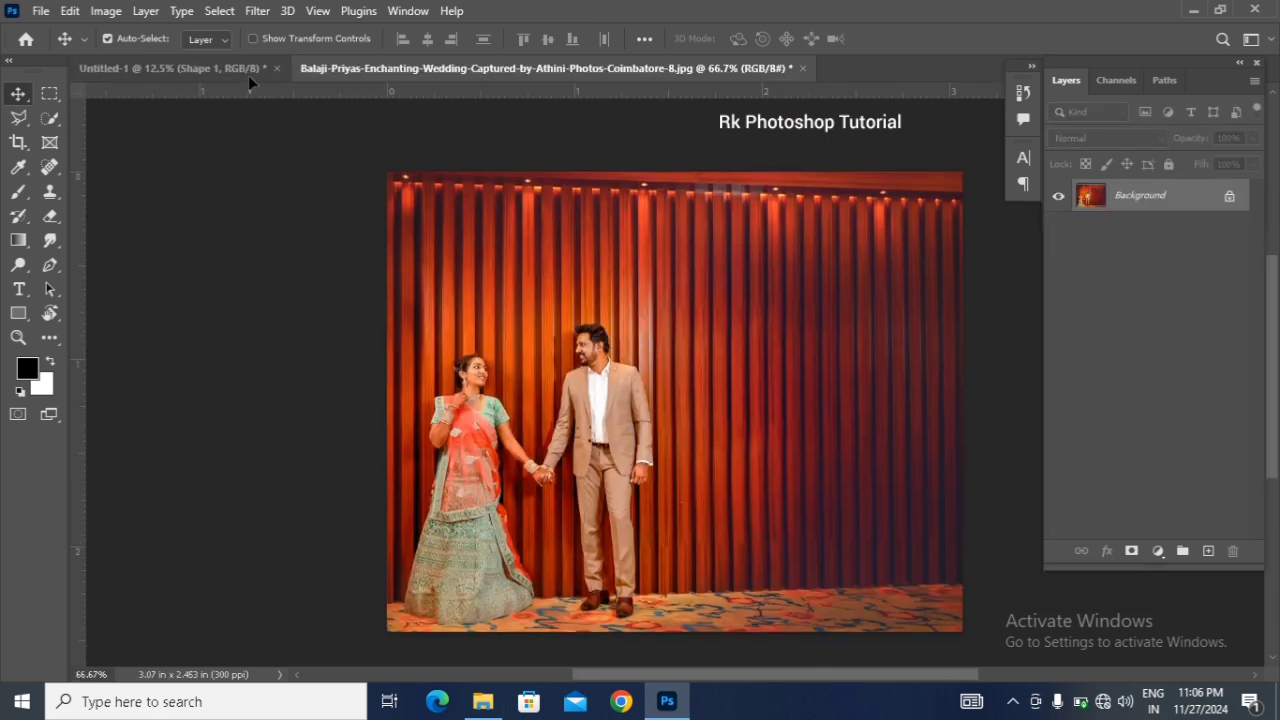
Step: Bring the wedding couple photo into the Untitled-1 document as a layer above the curved shape
{"action": "left_click", "coordinate": [248, 72]}
{"action": "left_click_drag", "start_coordinate": [350, 308], "coordinate": [350, 308]}
{"action": "left_click_drag", "start_coordinate": [613, 679], "coordinate": [585, 683]}
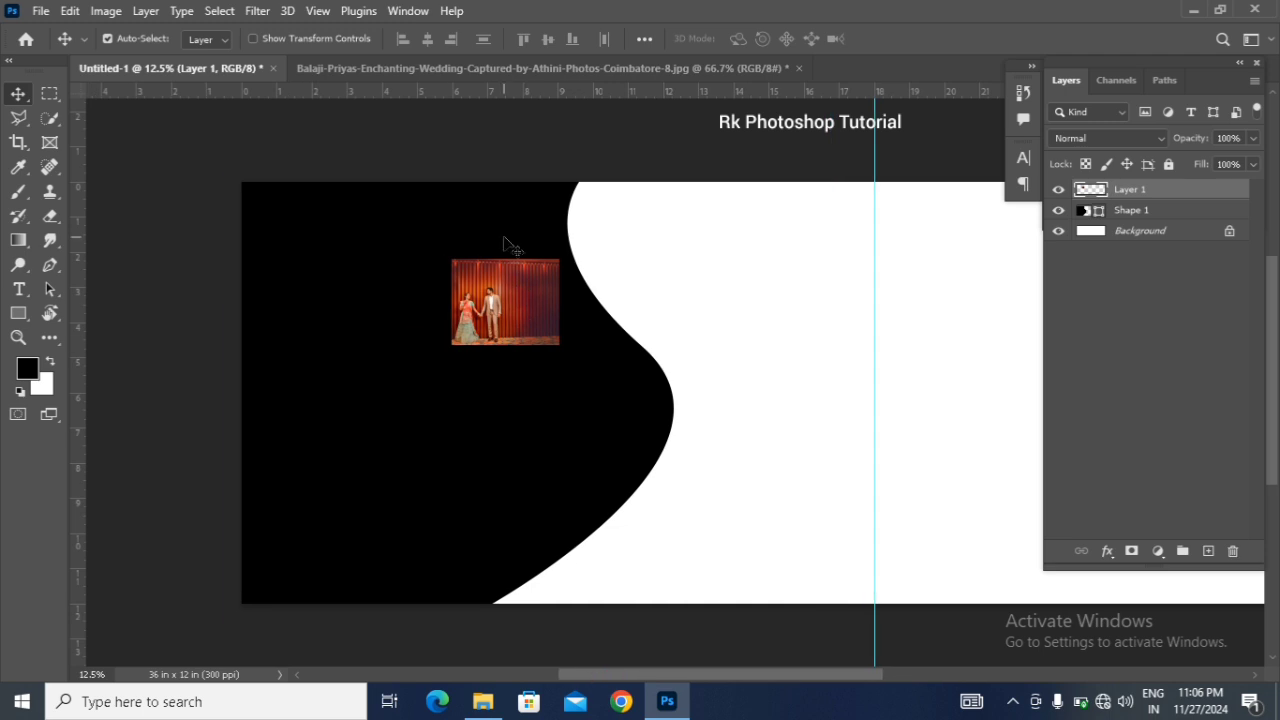
Step: Scale the couple photo to about 500% and position it to cover the whole curved shape
{"action": "key", "text": "ctrl+t"}
{"action": "left_click_drag", "start_coordinate": [559, 348], "coordinate": [814, 437]}
{"action": "left_click_drag", "start_coordinate": [547, 372], "coordinate": [545, 479]}
{"action": "left_click_drag", "start_coordinate": [755, 191], "coordinate": [774, 183]}
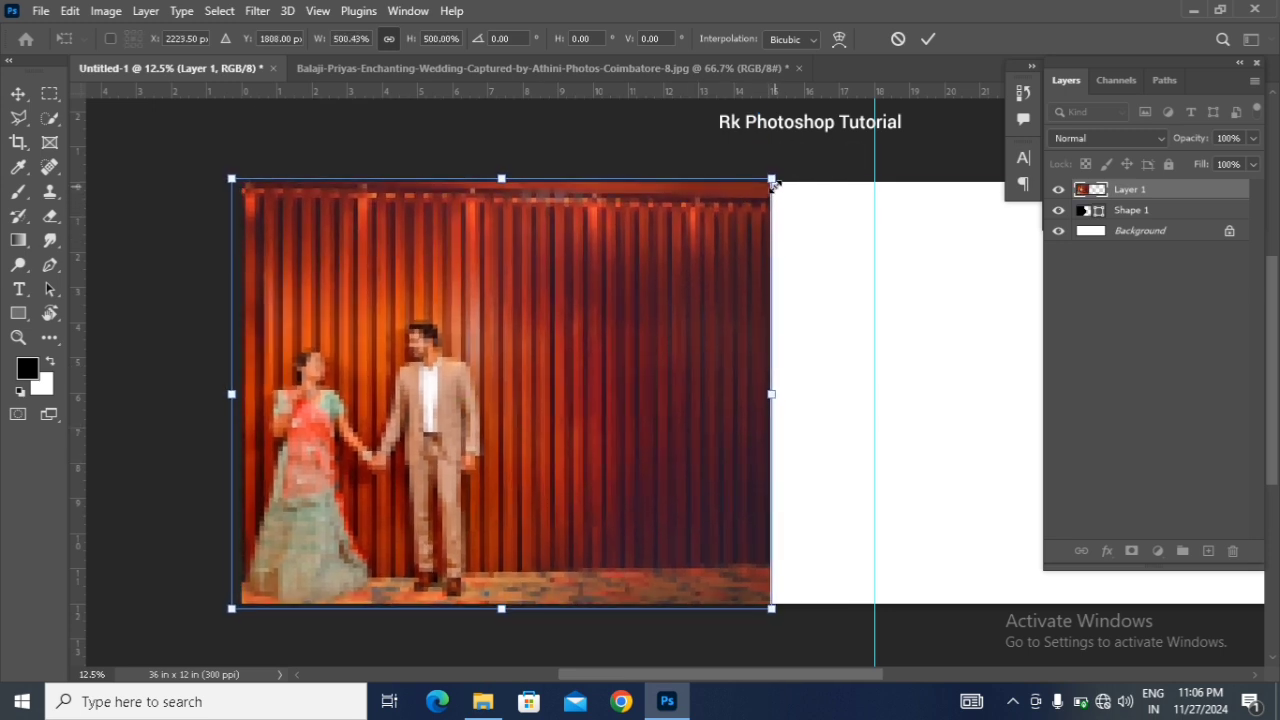
{"action": "key", "text": "Return"}
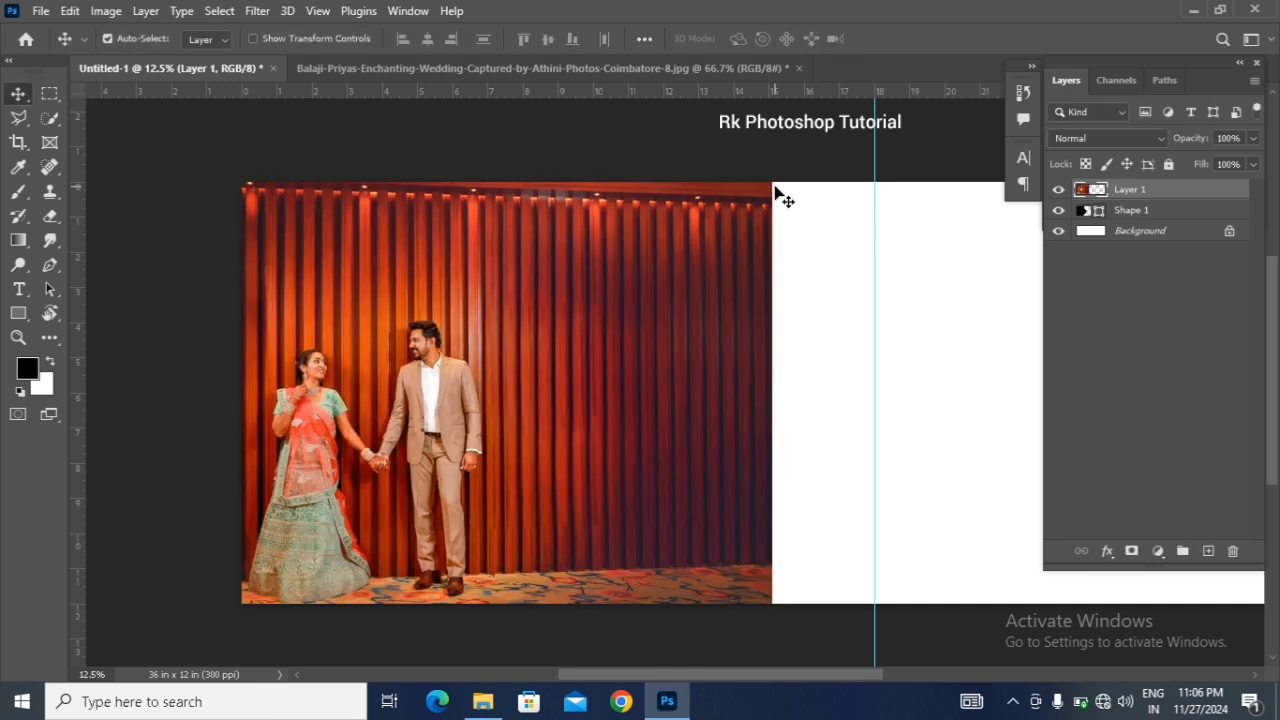
Step: Clip the couple photo to the curved shape and shift it slightly within the shape
{"action": "right_click", "coordinate": [1119, 189]}
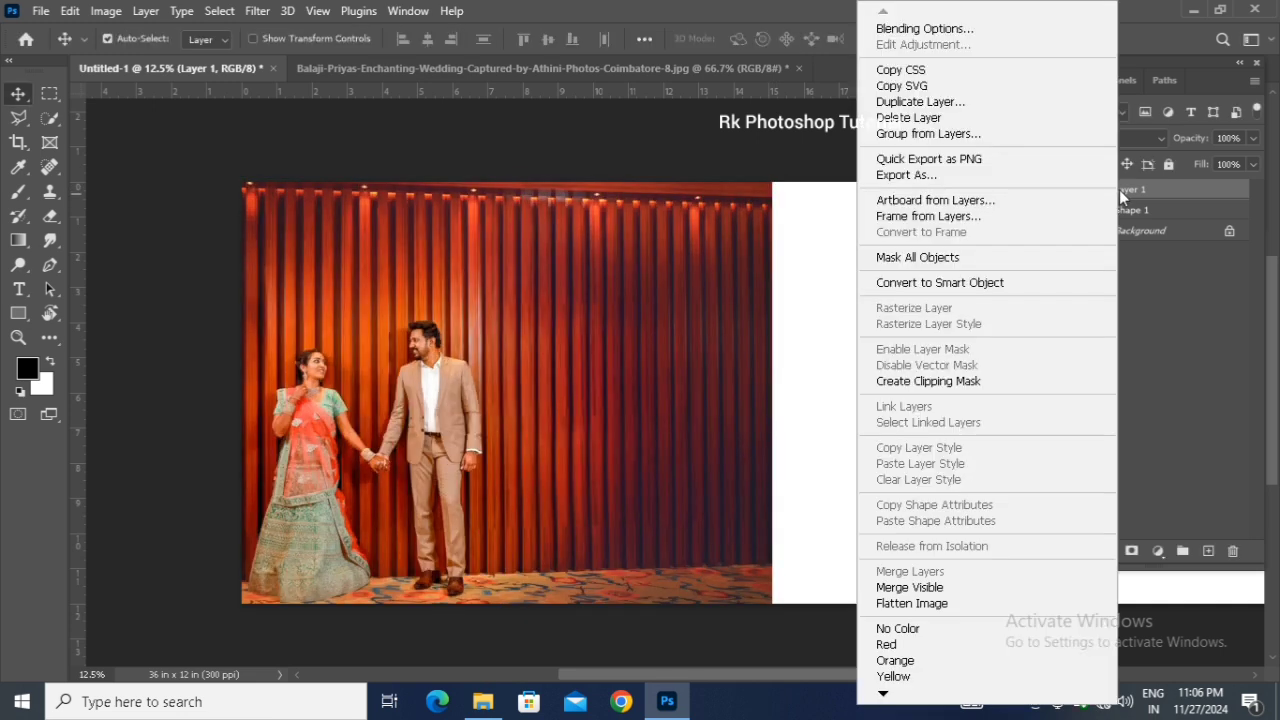
{"action": "left_click", "coordinate": [1019, 393]}
{"action": "left_click_drag", "start_coordinate": [531, 425], "coordinate": [531, 425]}
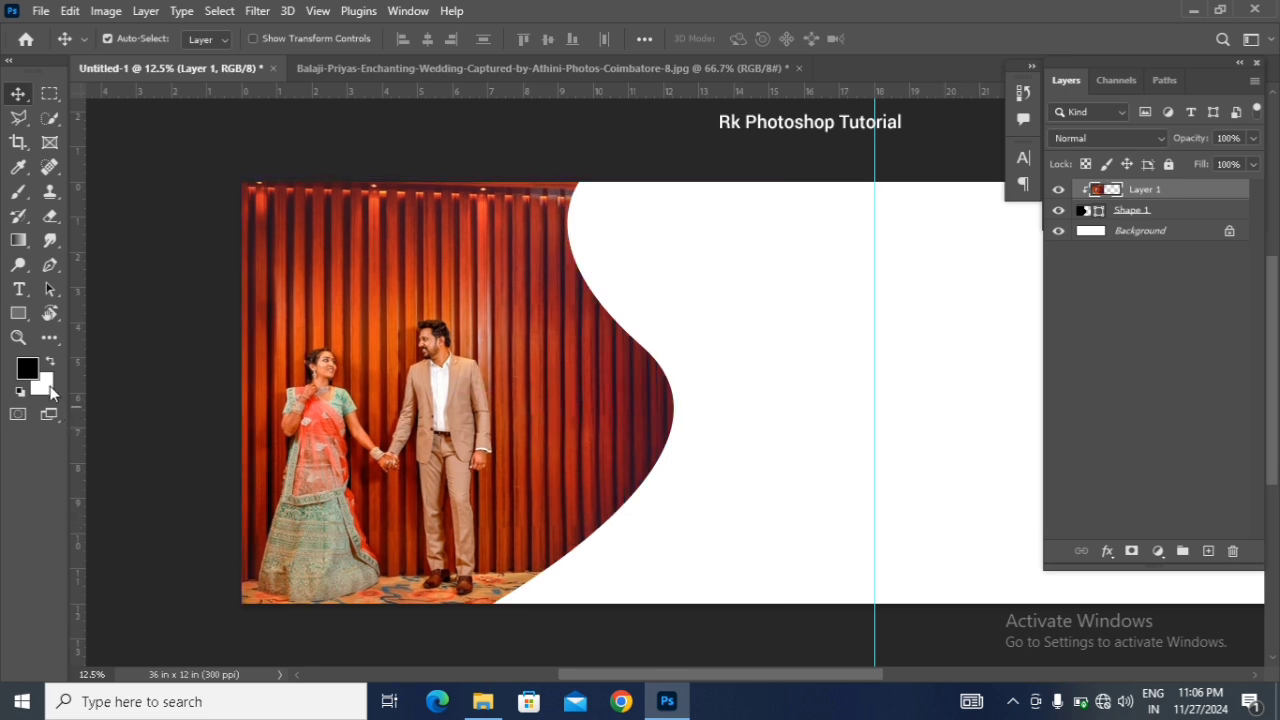
Step: Draw a black rectangle about 3776 × 3824 px over the clipped couple photo
{"action": "left_click_drag", "start_coordinate": [22, 313], "coordinate": [85, 311]}
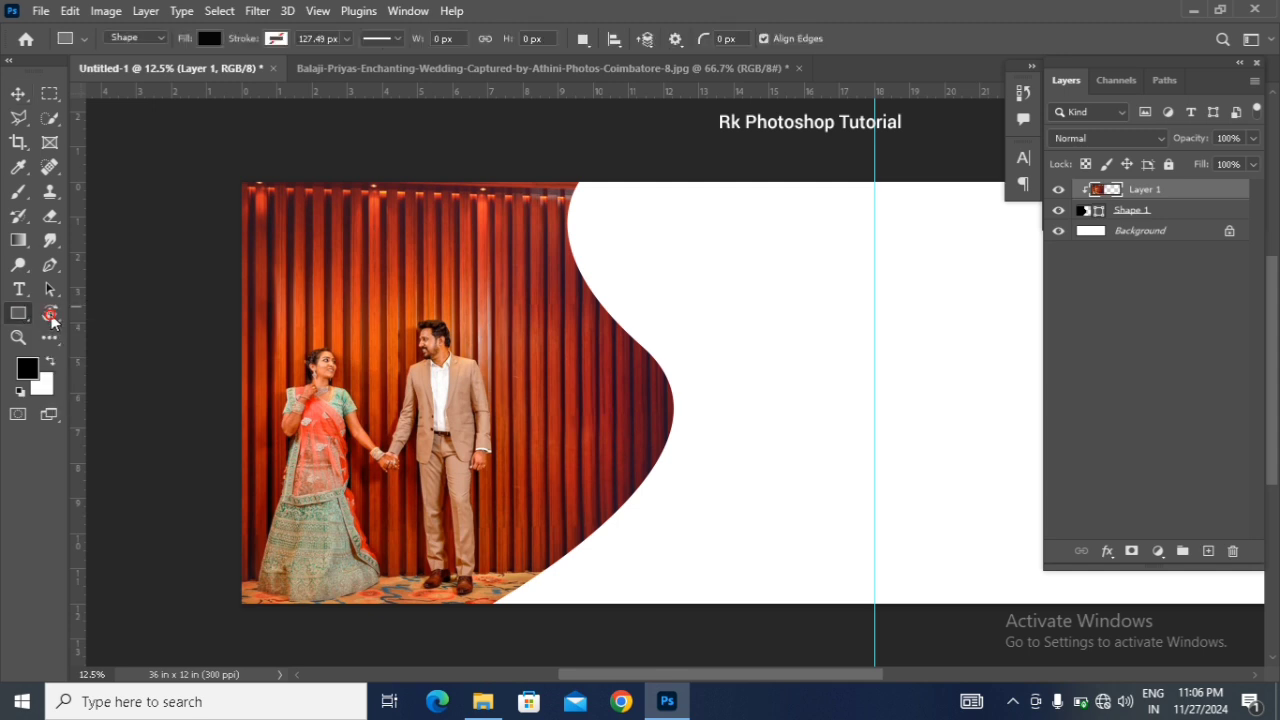
{"action": "left_click_drag", "start_coordinate": [233, 168], "coordinate": [675, 613]}
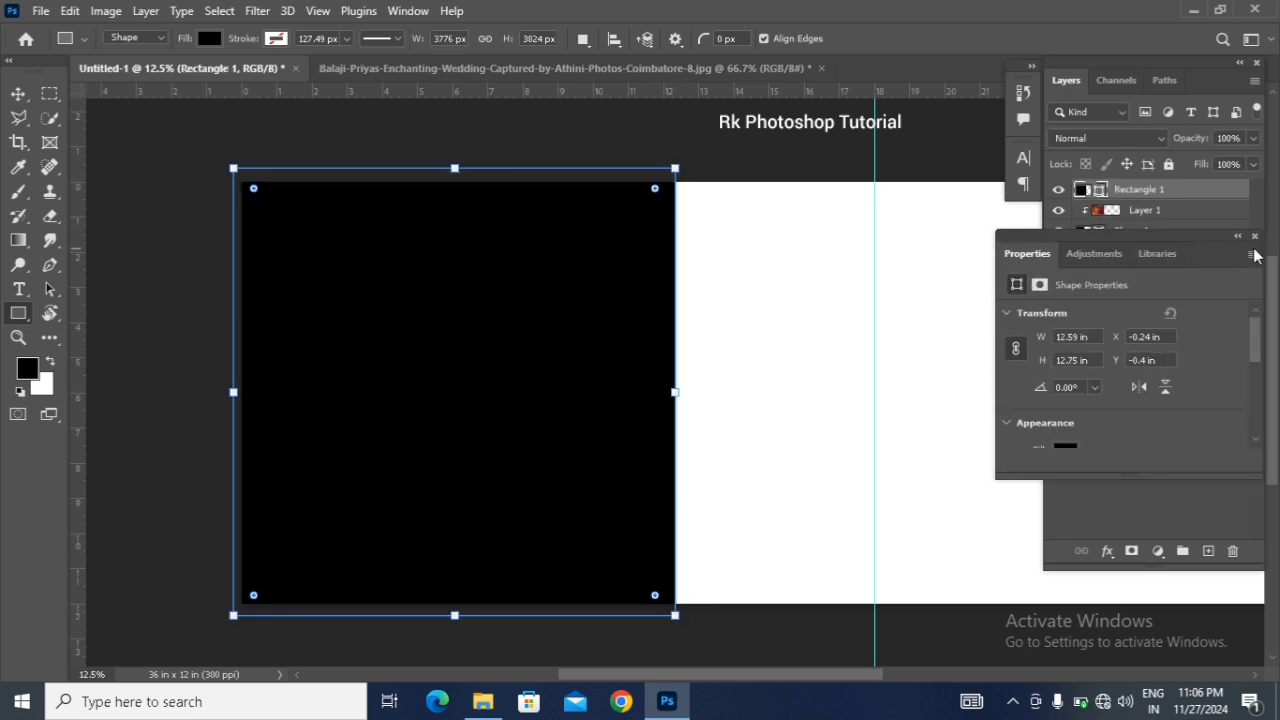
{"action": "left_click", "coordinate": [1256, 240]}
{"action": "key", "text": "v"}
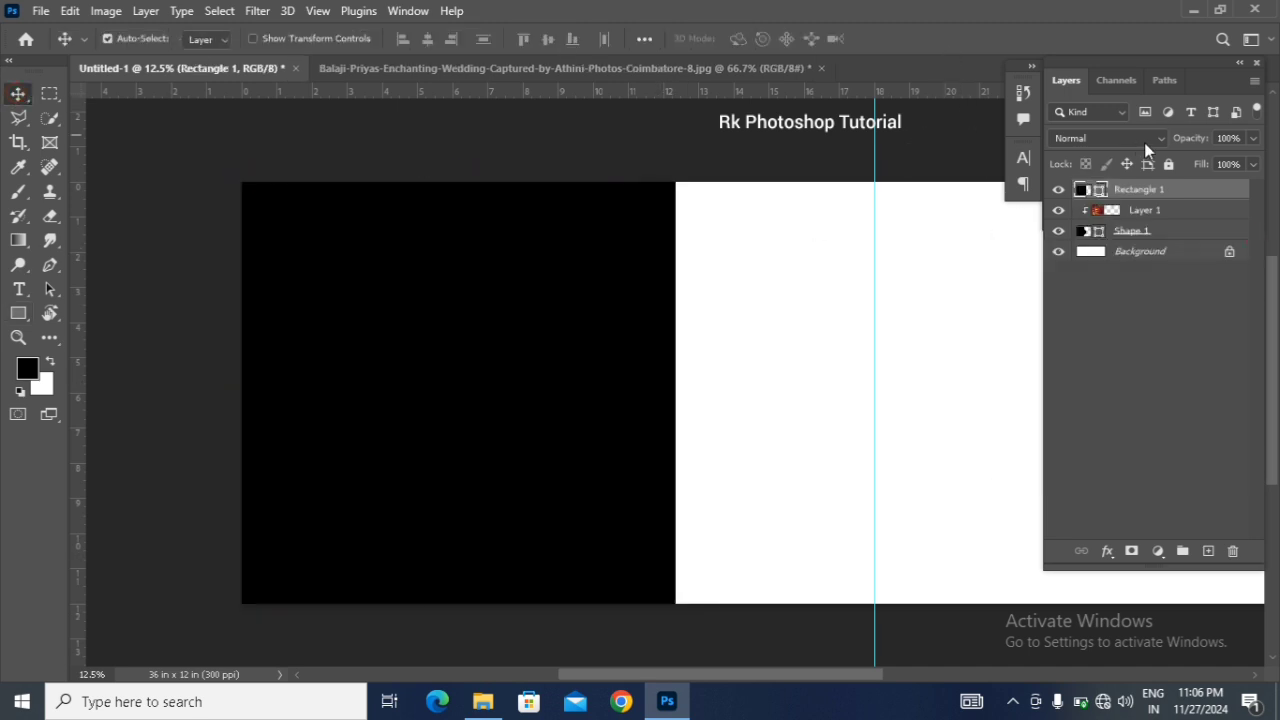
Step: Lower the black rectangle's opacity to 40% and clip it to the curved shape
{"action": "left_click_drag", "start_coordinate": [1180, 146], "coordinate": [1125, 146]}
{"action": "right_click", "coordinate": [1163, 194]}
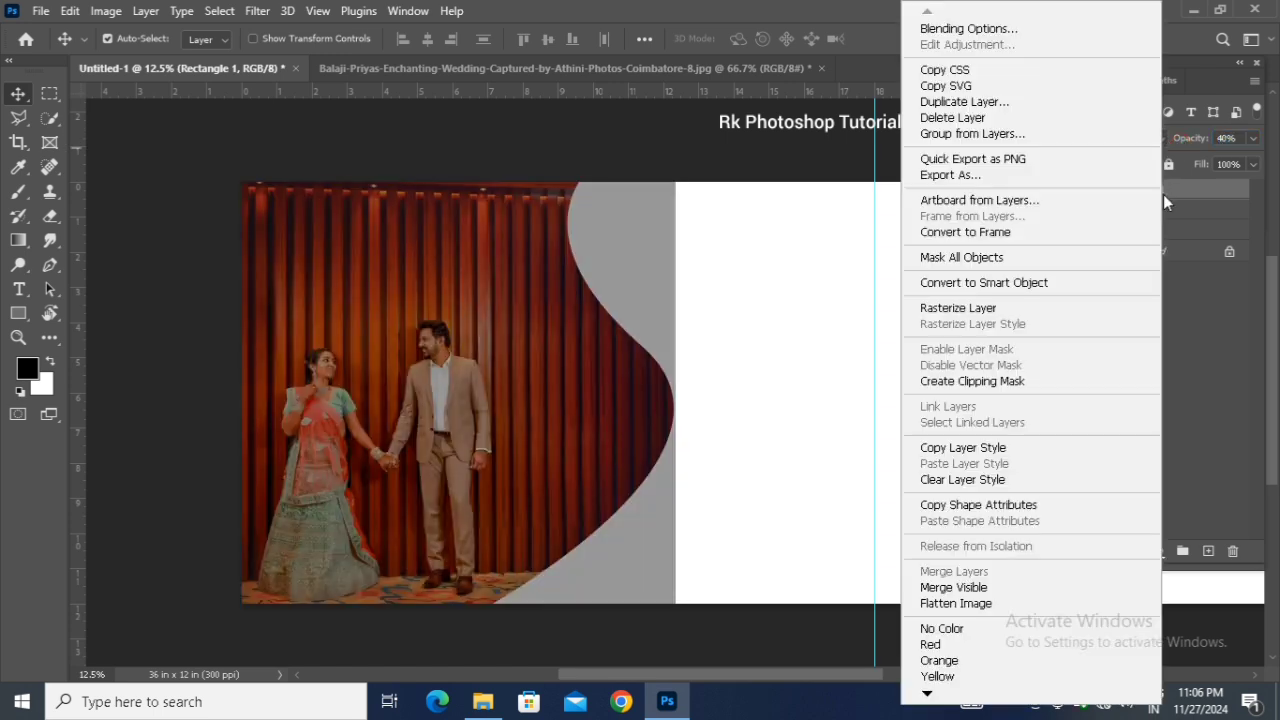
{"action": "left_click", "coordinate": [1001, 388]}
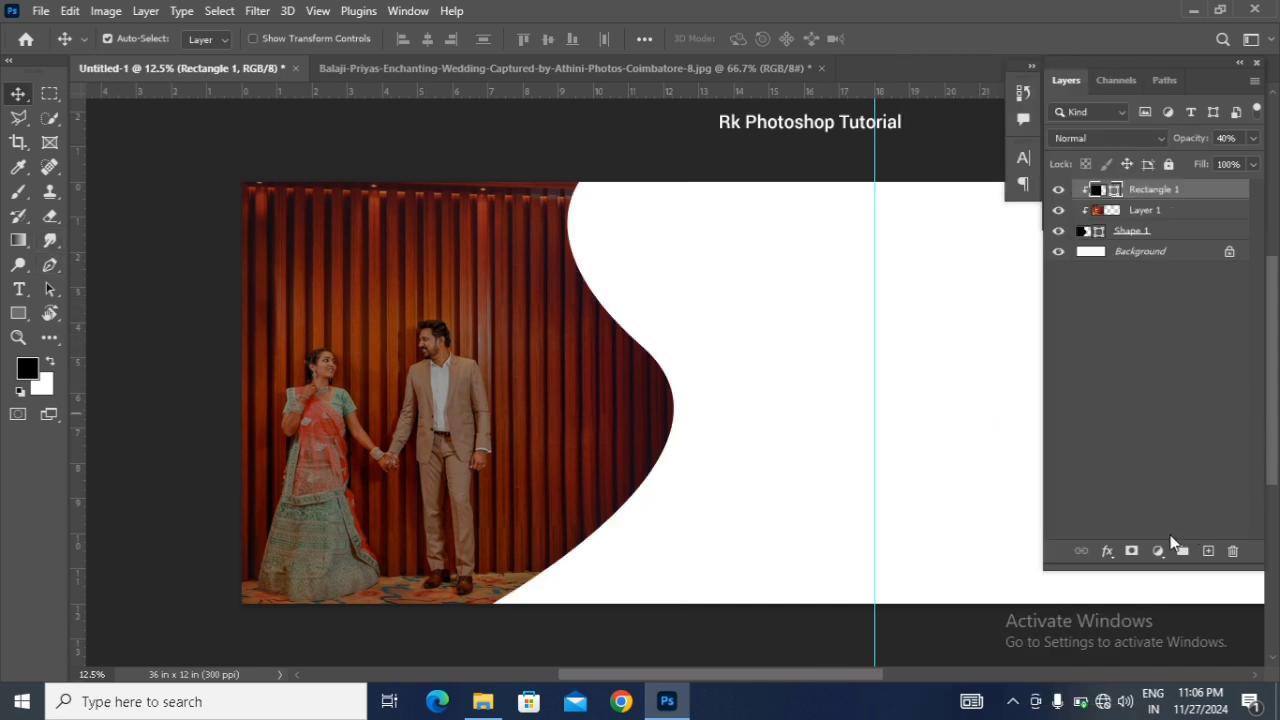
Step: Add a layer mask to the rectangle and paint black with a soft brush at 100% opacity over the couple to brighten them
{"action": "left_click", "coordinate": [1131, 551]}
{"action": "left_click", "coordinate": [18, 191]}
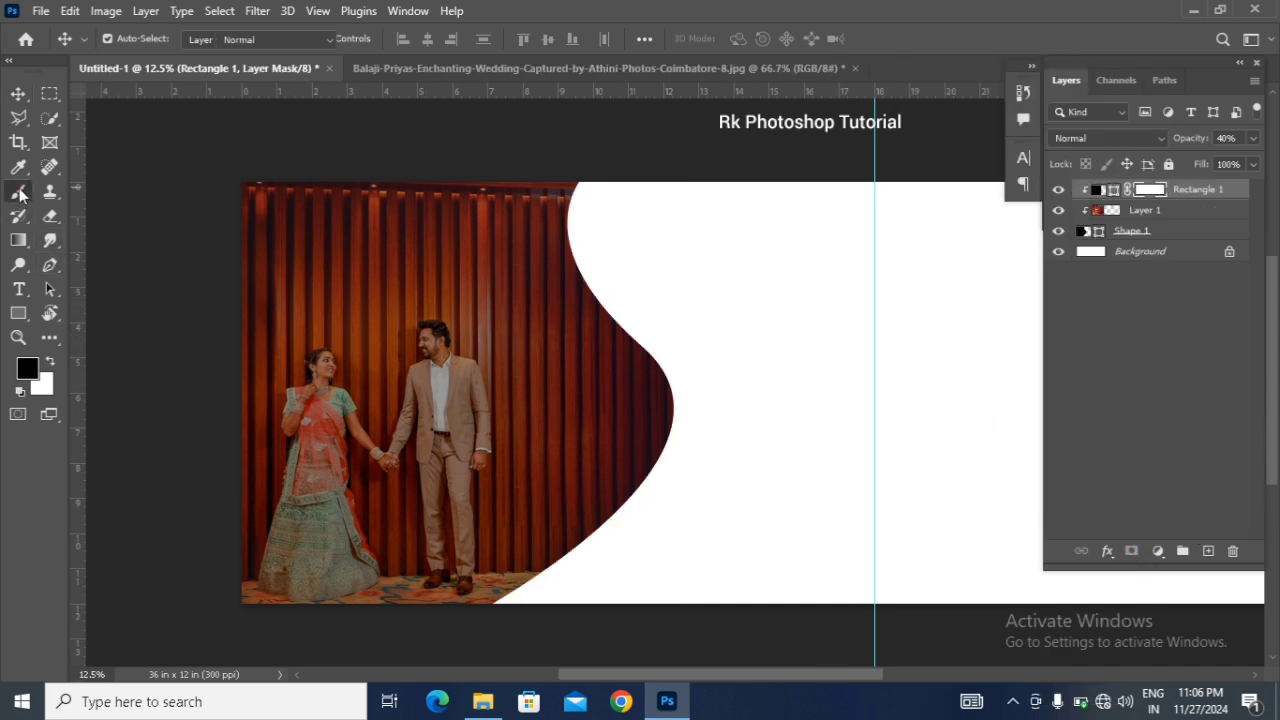
{"action": "left_click", "coordinate": [400, 402]}
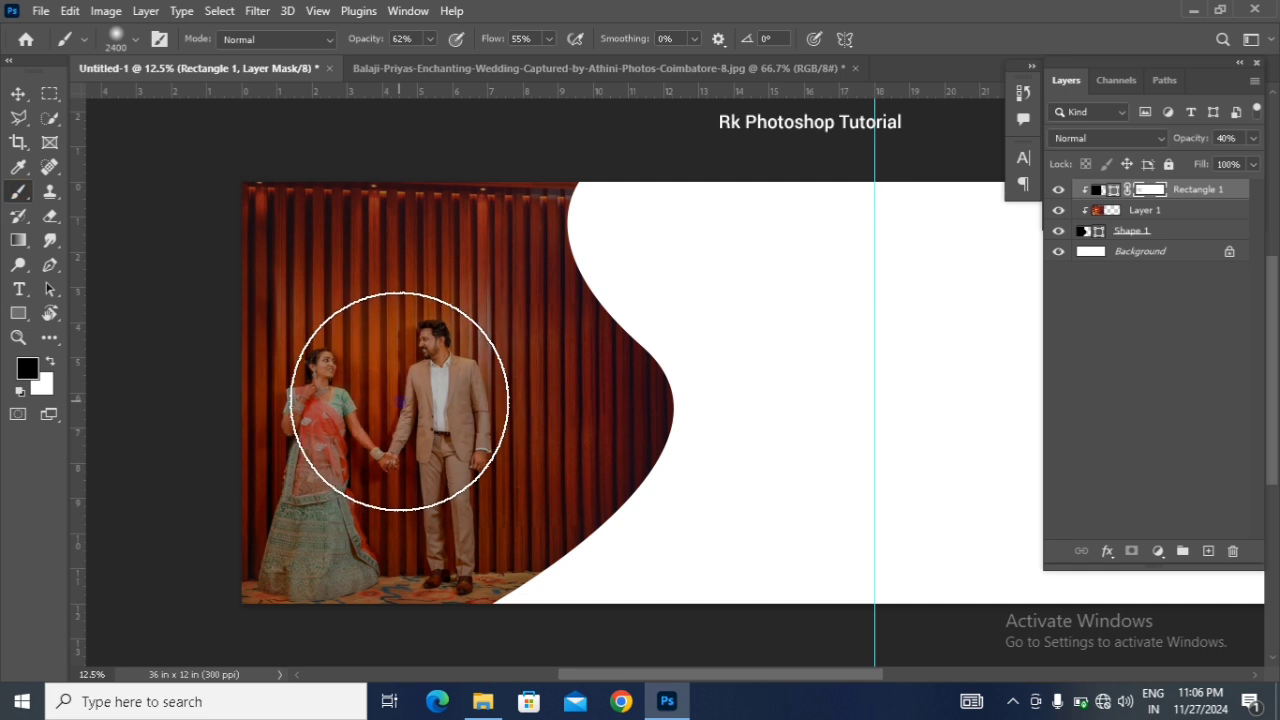
{"action": "key", "text": "0"}
{"action": "left_click", "coordinate": [401, 349]}
{"action": "mouse_move", "coordinate": [401, 349]}
{"action": "left_mouse_down"}
{"action": "mouse_move", "coordinate": [476, 372]}
{"action": "mouse_move", "coordinate": [485, 407]}
{"action": "mouse_move", "coordinate": [447, 456]}
{"action": "mouse_move", "coordinate": [416, 436]}
{"action": "mouse_move", "coordinate": [356, 314]}
{"action": "mouse_move", "coordinate": [368, 453]}
{"action": "mouse_move", "coordinate": [339, 513]}
{"action": "mouse_move", "coordinate": [419, 501]}
{"action": "mouse_move", "coordinate": [419, 367]}
{"action": "mouse_move", "coordinate": [404, 326]}
{"action": "mouse_move", "coordinate": [361, 323]}
{"action": "mouse_move", "coordinate": [419, 385]}
{"action": "mouse_move", "coordinate": [313, 374]}
{"action": "left_mouse_up"}
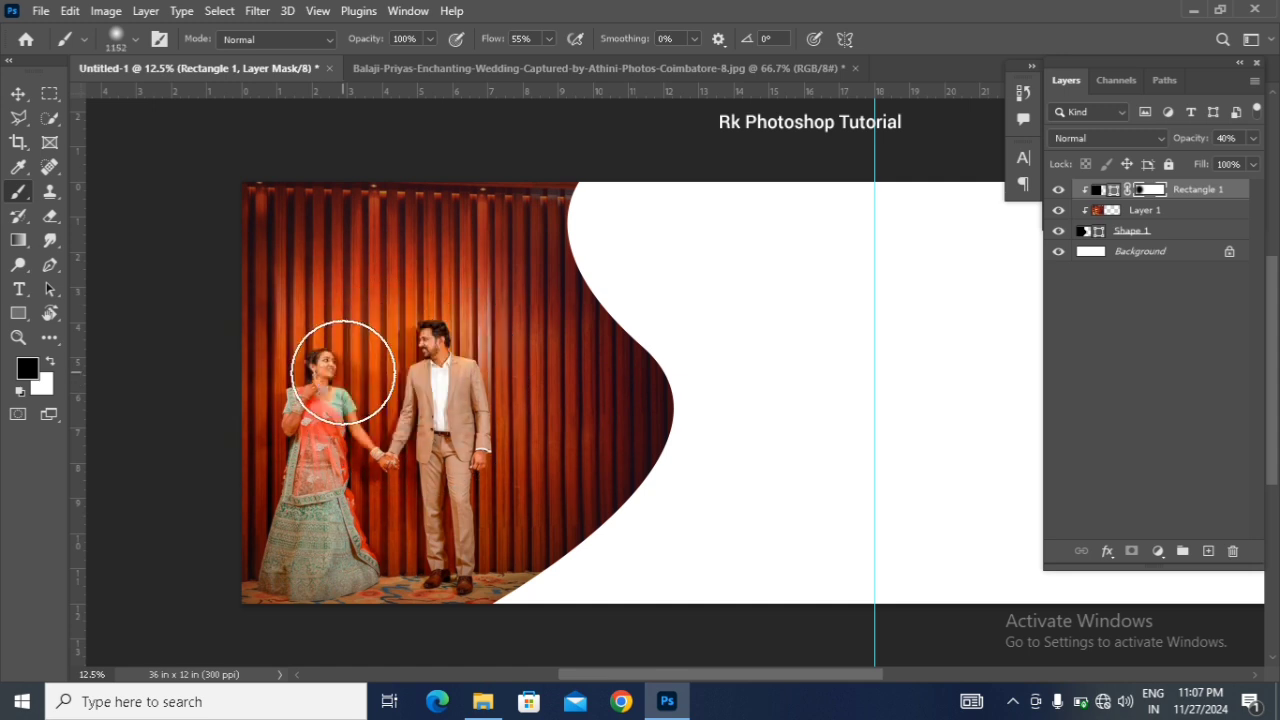
{"action": "left_click", "coordinate": [19, 94]}
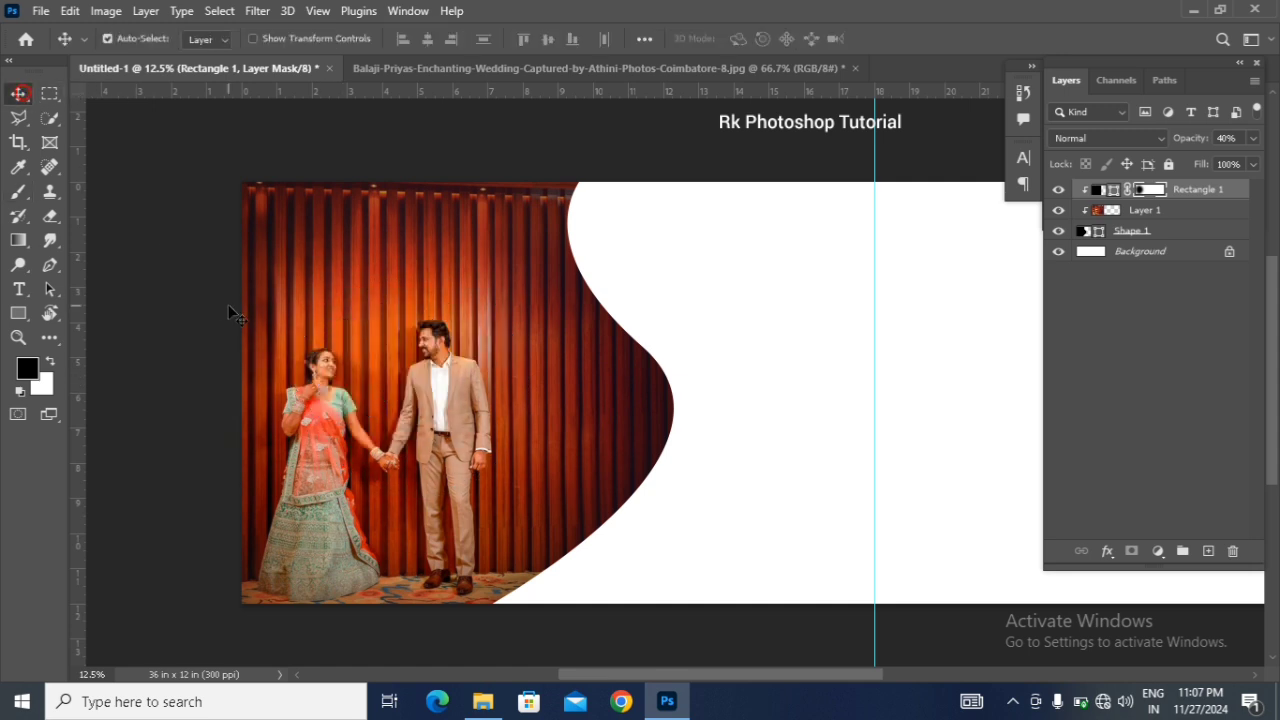
Step: Duplicate the curved base shape and nudge the copy left to expose a band of the original along the curve
{"action": "left_click", "coordinate": [1121, 236]}
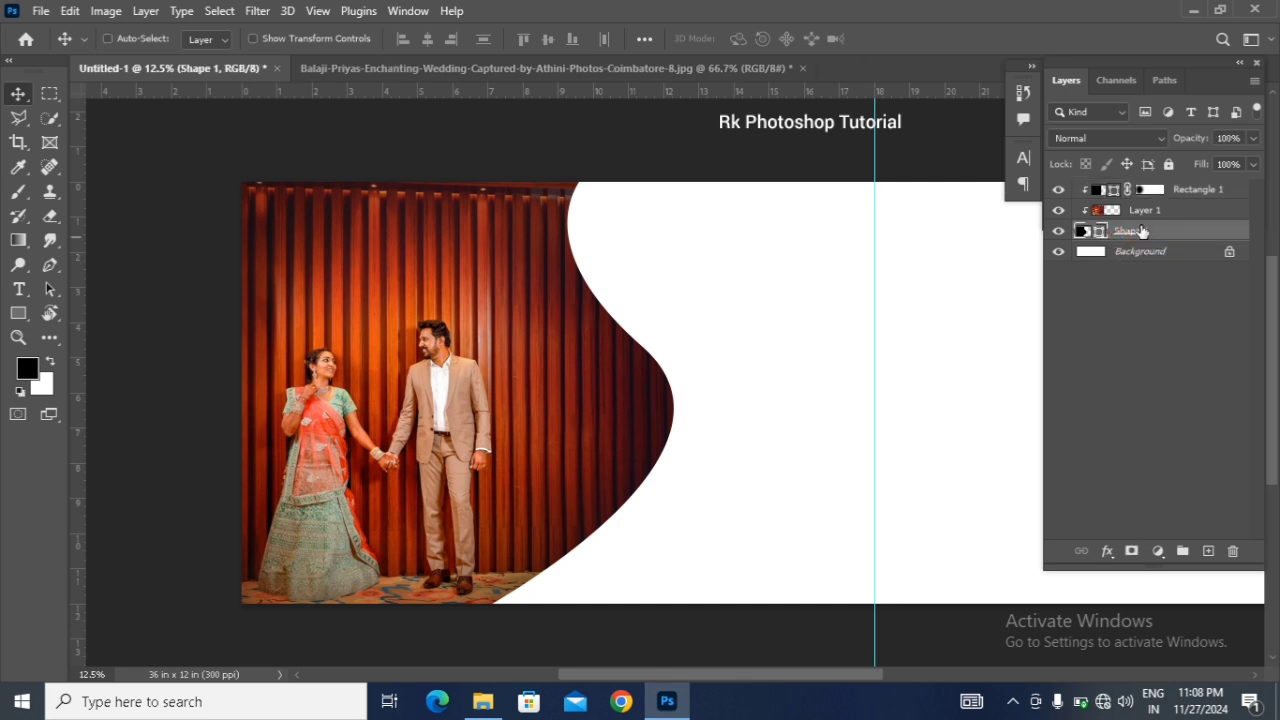
{"action": "key", "text": "ctrl+j"}
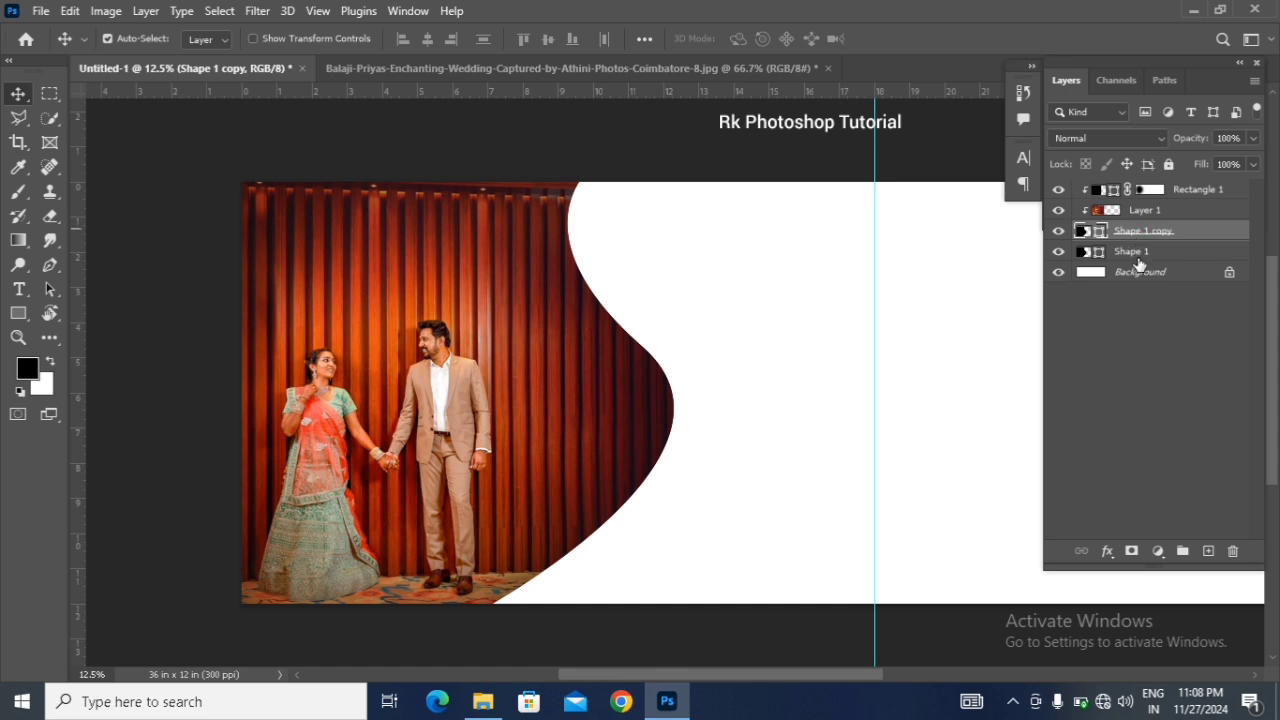
{"action": "key", "text": "shift+Left"}
{"action": "key", "text": "shift+Left"}
{"action": "key", "text": "shift+Left"}
{"action": "key", "text": "shift+Left"}
{"action": "key", "text": "shift+Left"}
{"action": "key", "text": "shift+Left"}
{"action": "key", "text": "shift+Left"}
{"action": "key", "text": "shift+Left"}
{"action": "key", "text": "shift+Left"}
{"action": "key", "text": "shift+Left"}
{"action": "key", "text": "shift+Left"}
{"action": "key", "text": "shift+Left"}
{"action": "key", "text": "shift+Left"}
{"action": "key", "text": "shift+Left"}
{"action": "key", "text": "shift+Left"}
{"action": "key", "text": "shift+Left"}
{"action": "key", "text": "shift+Left"}
{"action": "key", "text": "shift+Left"}
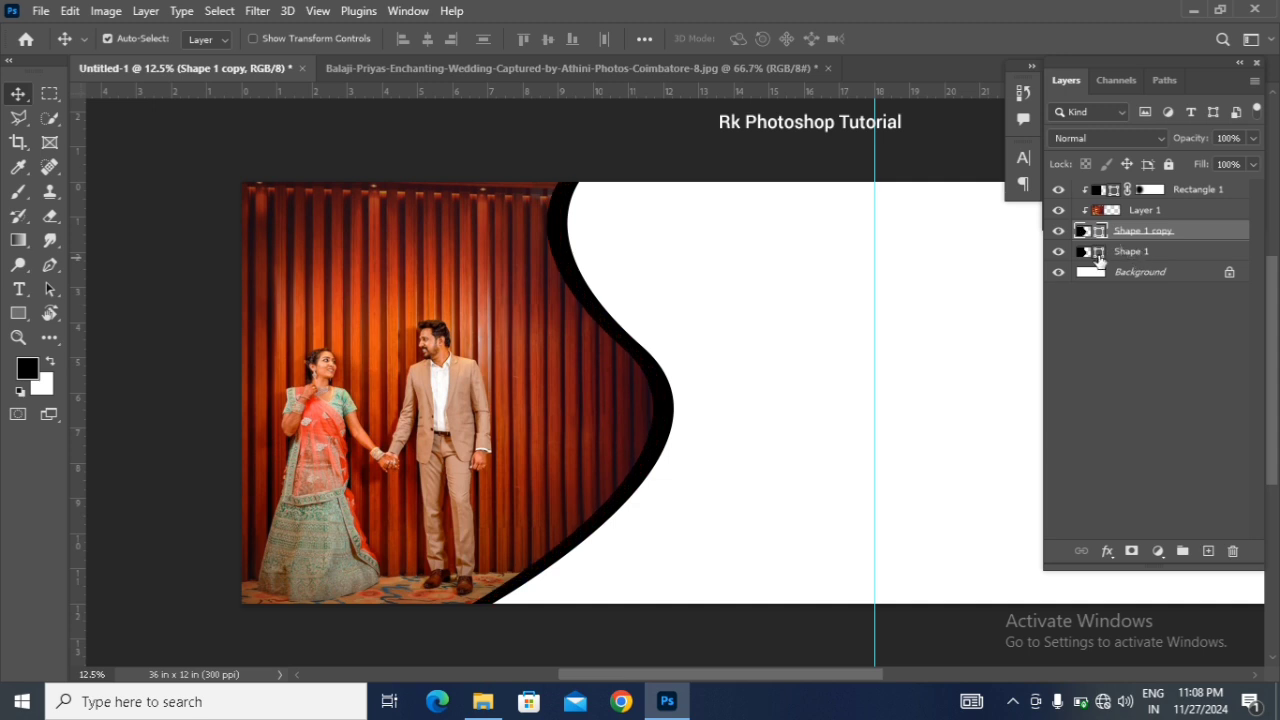
Step: Recolour the original curved shape below the copy to dark red #741716, sampled from the photo's curtain
{"action": "double_click", "coordinate": [1099, 254]}
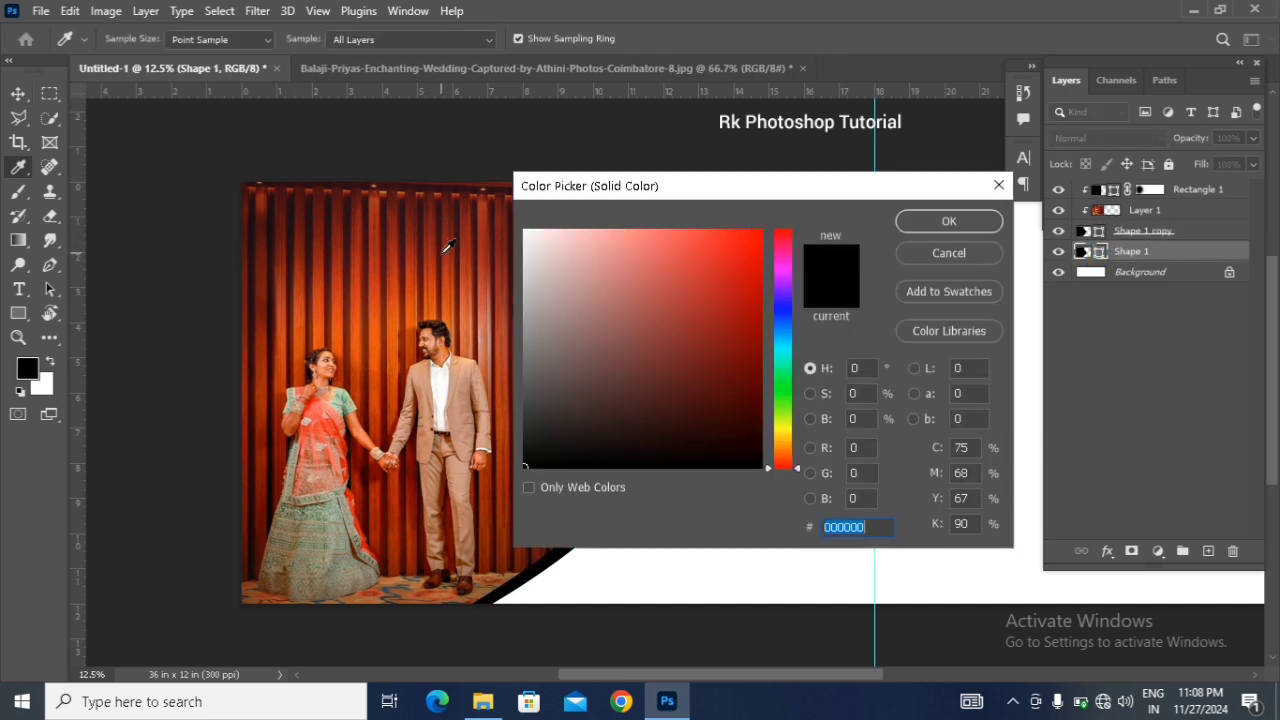
{"action": "left_click", "coordinate": [449, 251]}
{"action": "left_click_drag", "start_coordinate": [704, 197], "coordinate": [995, 201]}
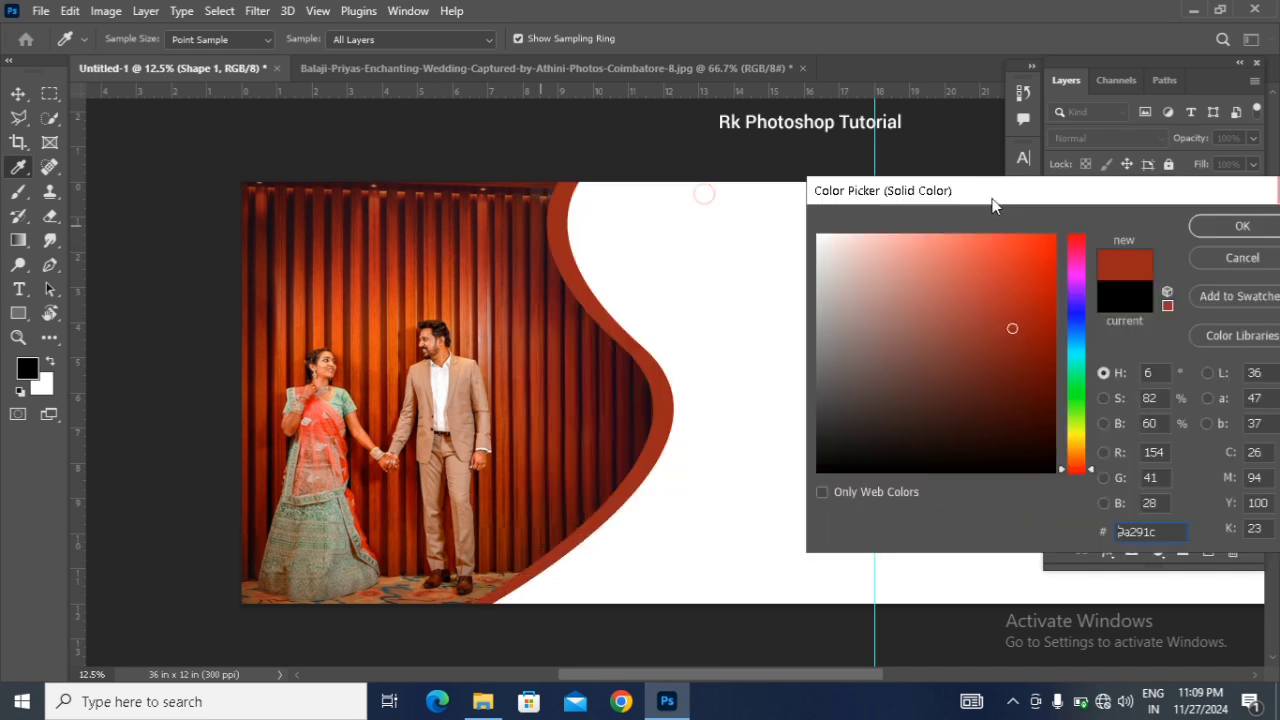
{"action": "left_click", "coordinate": [962, 277]}
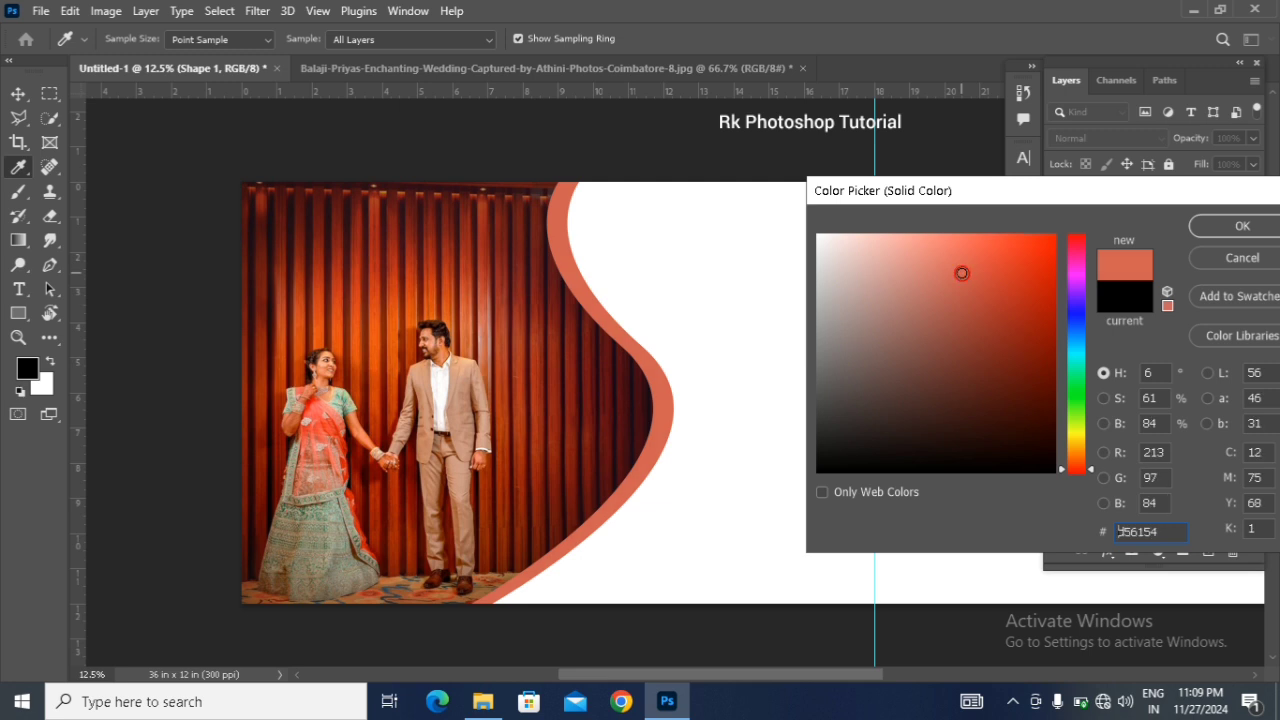
{"action": "left_click", "coordinate": [974, 273]}
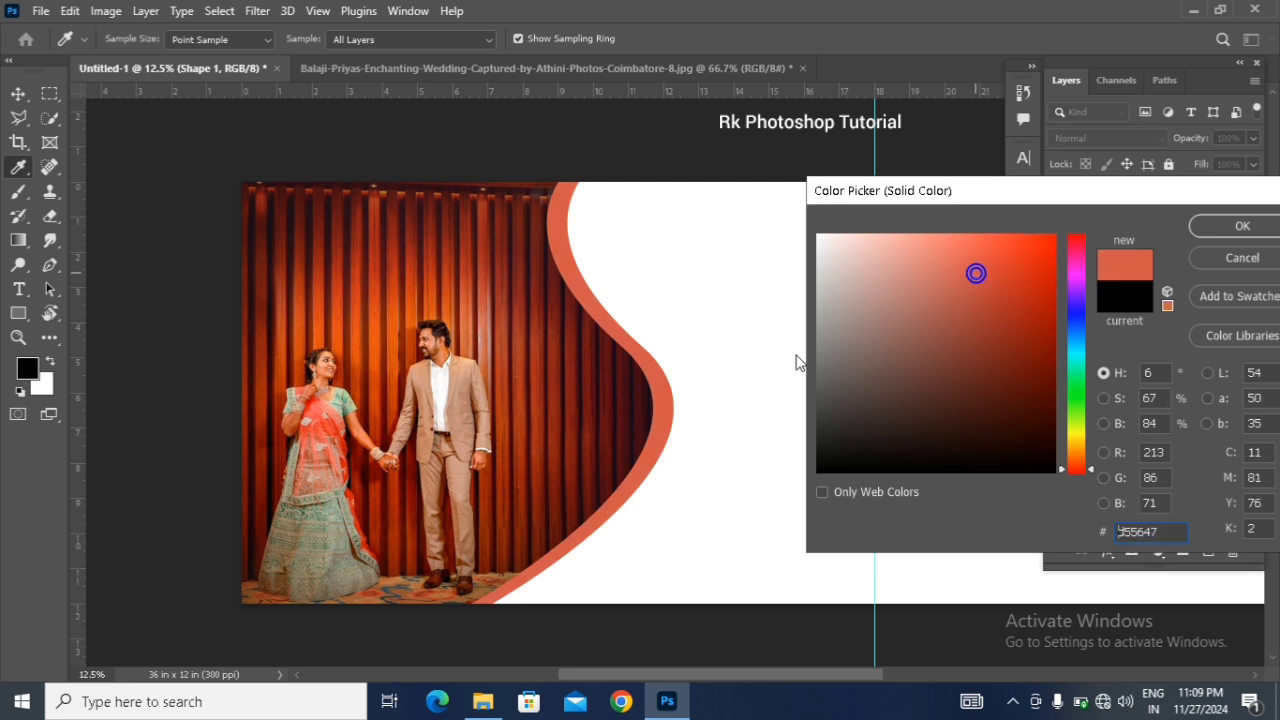
{"action": "left_click", "coordinate": [634, 405]}
{"action": "left_click", "coordinate": [605, 396]}
{"action": "left_click", "coordinate": [566, 326]}
{"action": "left_click", "coordinate": [574, 327]}
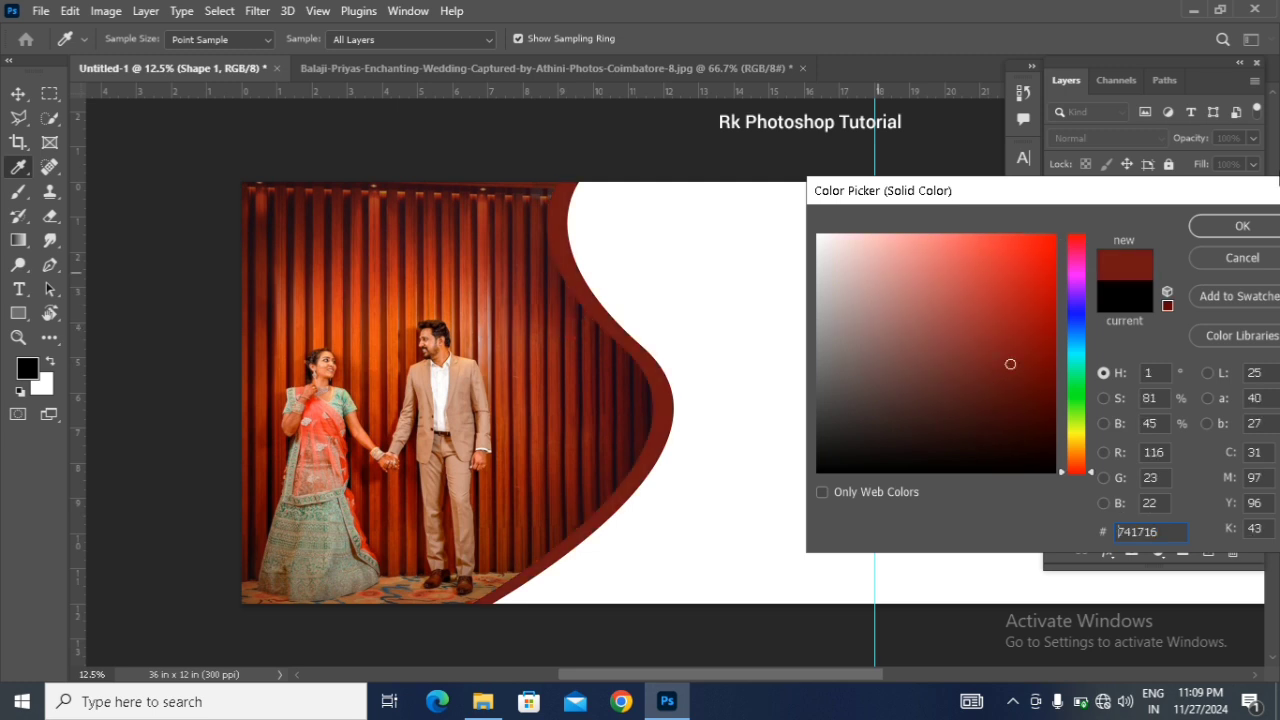
{"action": "left_click", "coordinate": [1242, 228]}
Step: Confirm the dark red fill and give the curved shape copy a white 32 px inside stroke
{"action": "left_click", "coordinate": [1224, 221]}
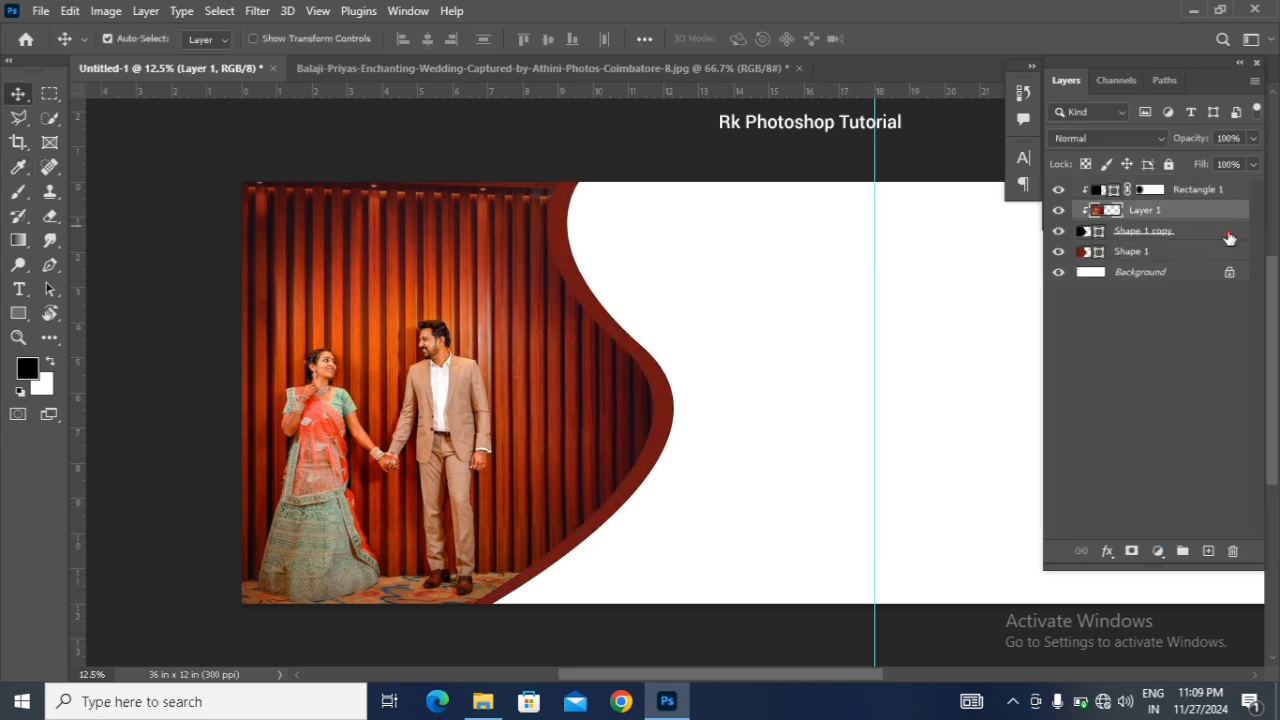
{"action": "left_click", "coordinate": [1226, 231]}
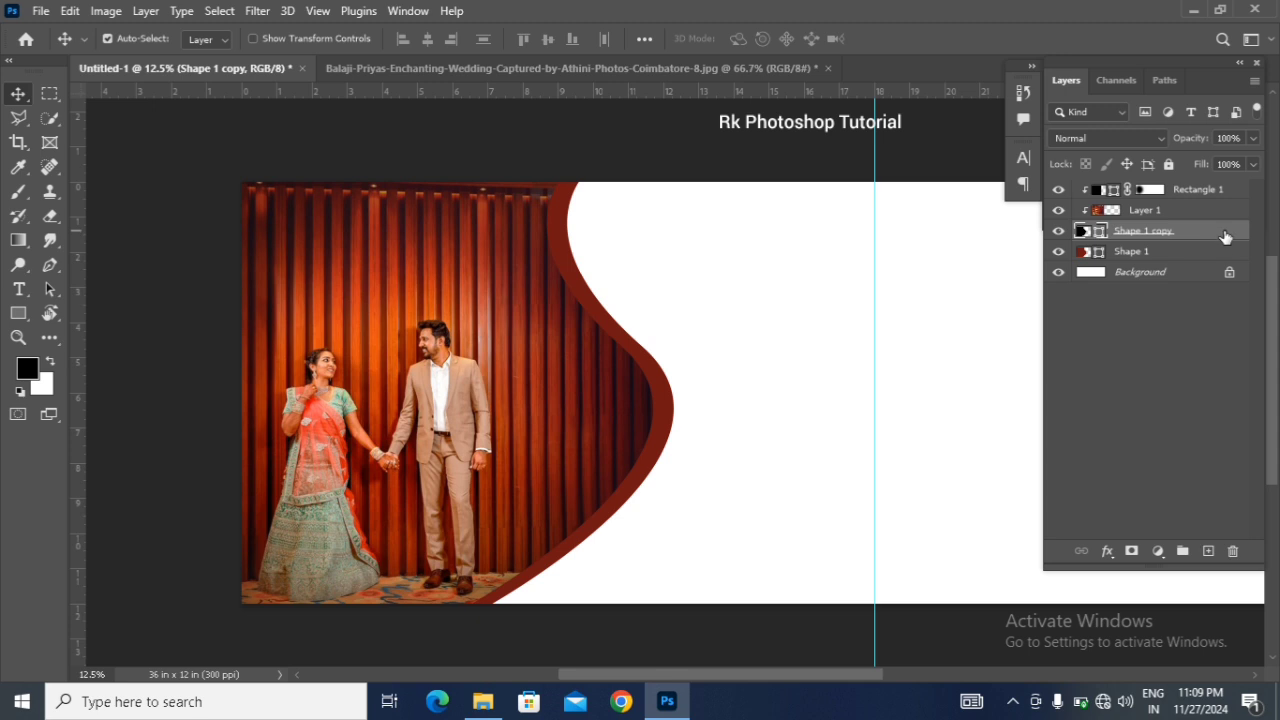
{"action": "double_click", "coordinate": [1226, 234]}
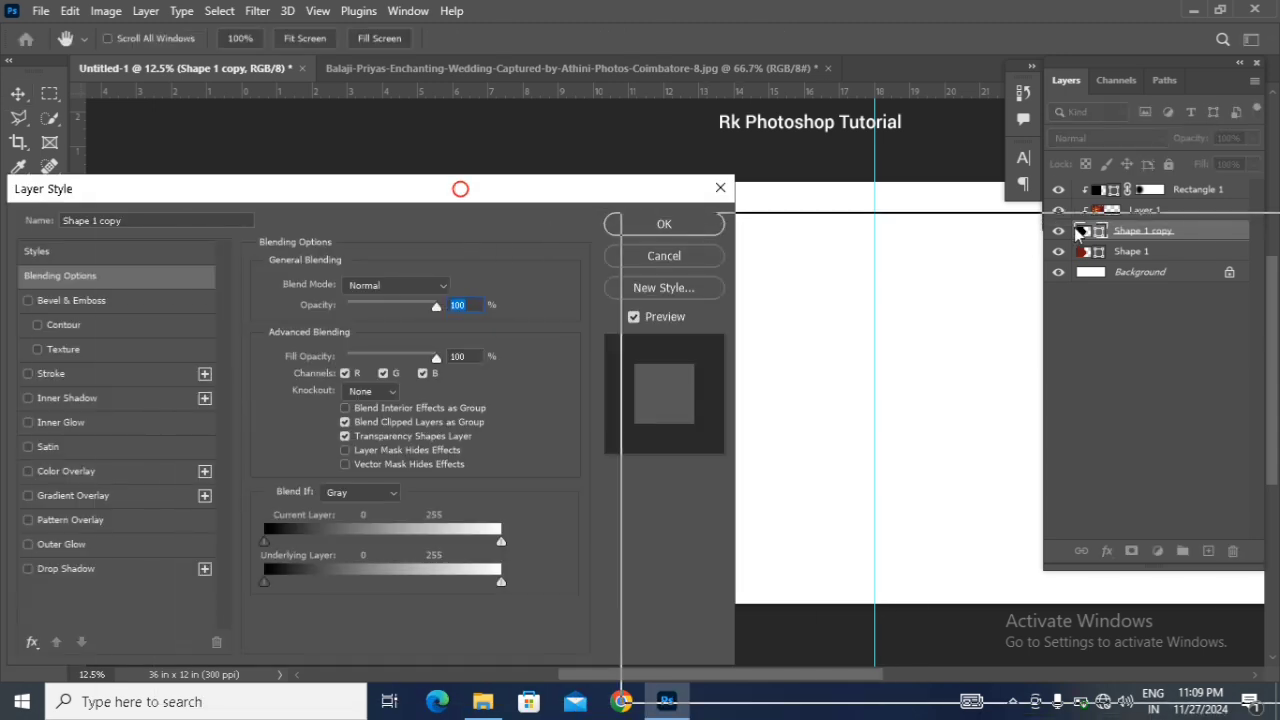
{"action": "left_click_drag", "start_coordinate": [461, 195], "coordinate": [993, 268]}
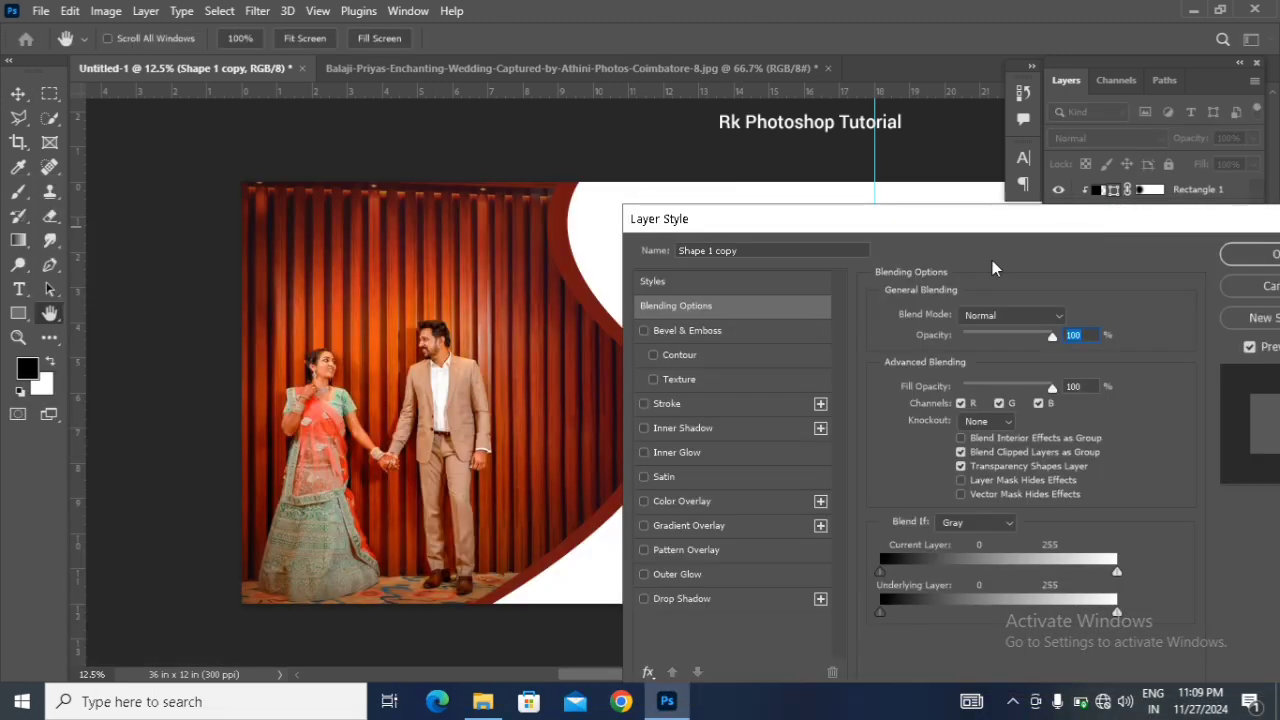
{"action": "left_click", "coordinate": [760, 408]}
{"action": "left_click", "coordinate": [924, 448]}
{"action": "type", "text": "ffffff"}
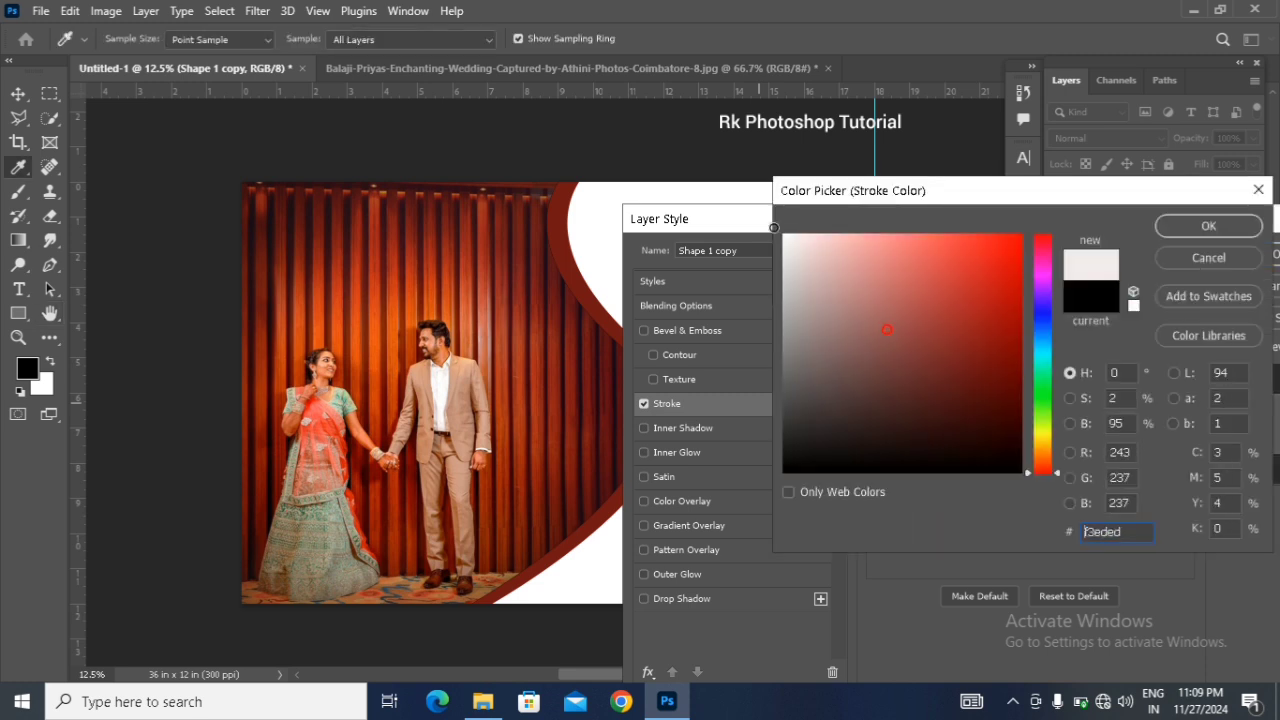
{"action": "left_click", "coordinate": [1173, 228]}
{"action": "left_click_drag", "start_coordinate": [945, 320], "coordinate": [963, 318]}
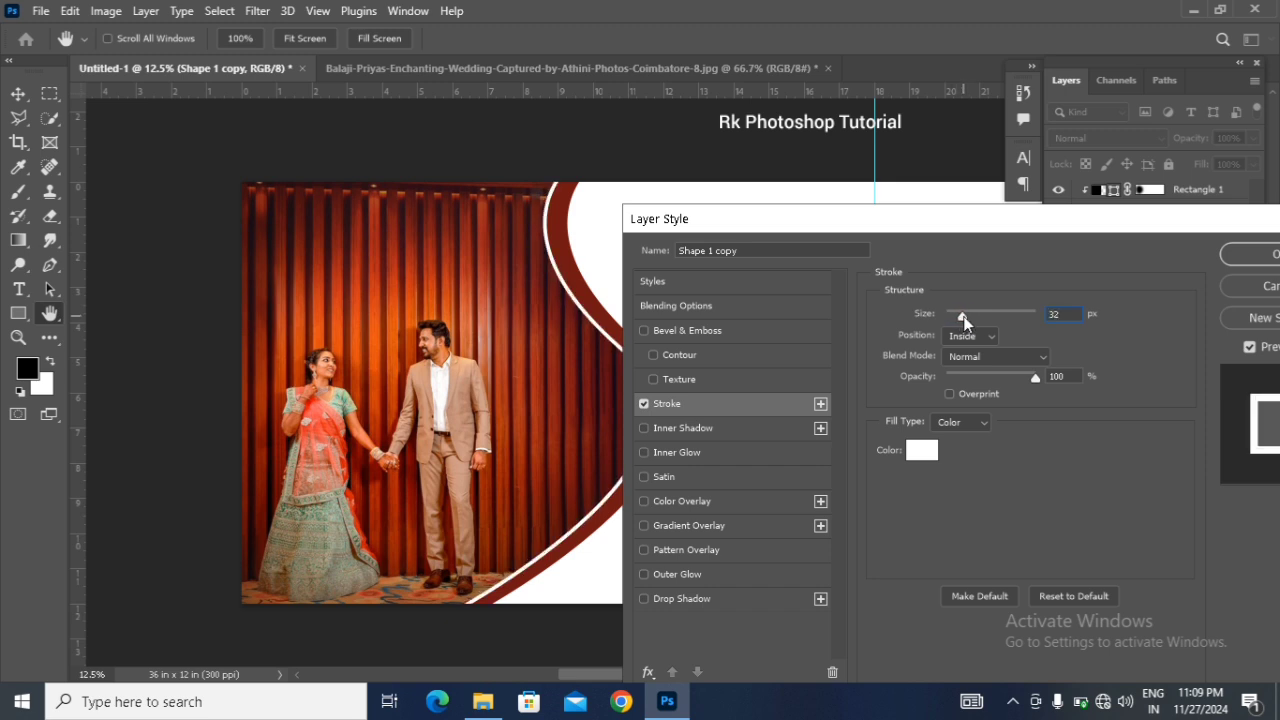
{"action": "left_click", "coordinate": [1250, 255]}
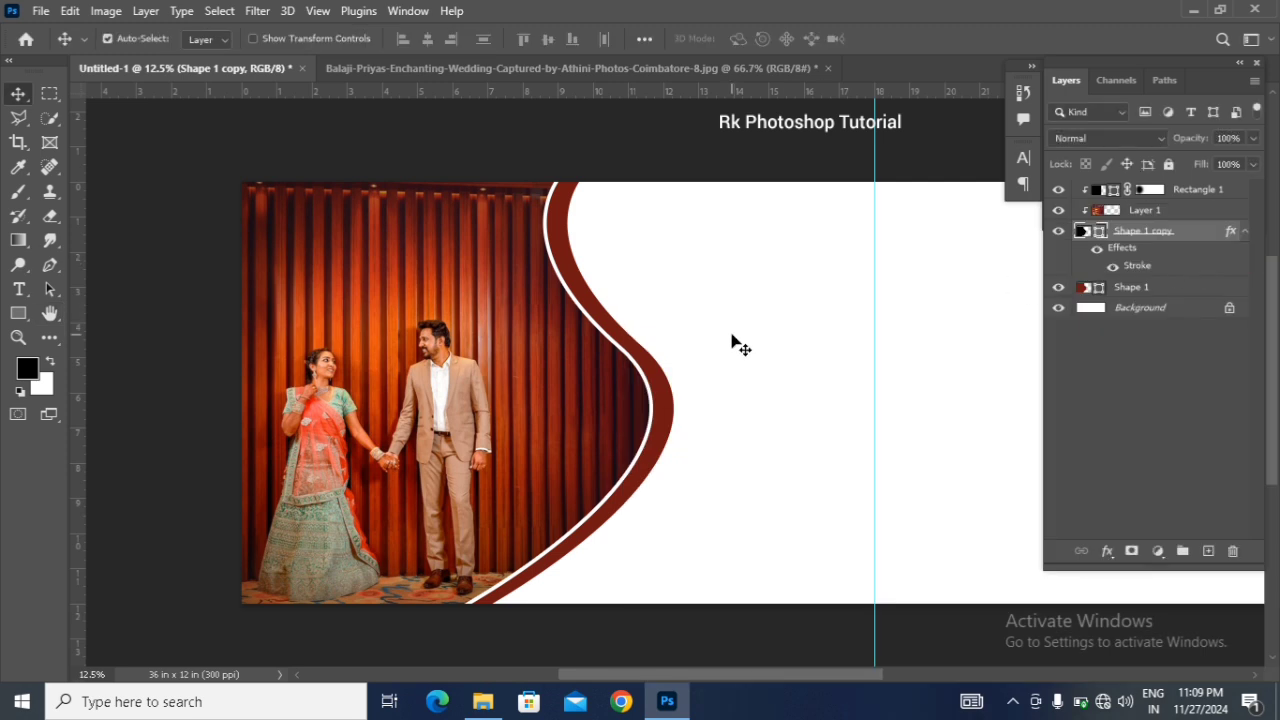
Step: Enlarge the couple photo to about 106% and shift it slightly right and up inside the curved shape
{"action": "left_click", "coordinate": [503, 392]}
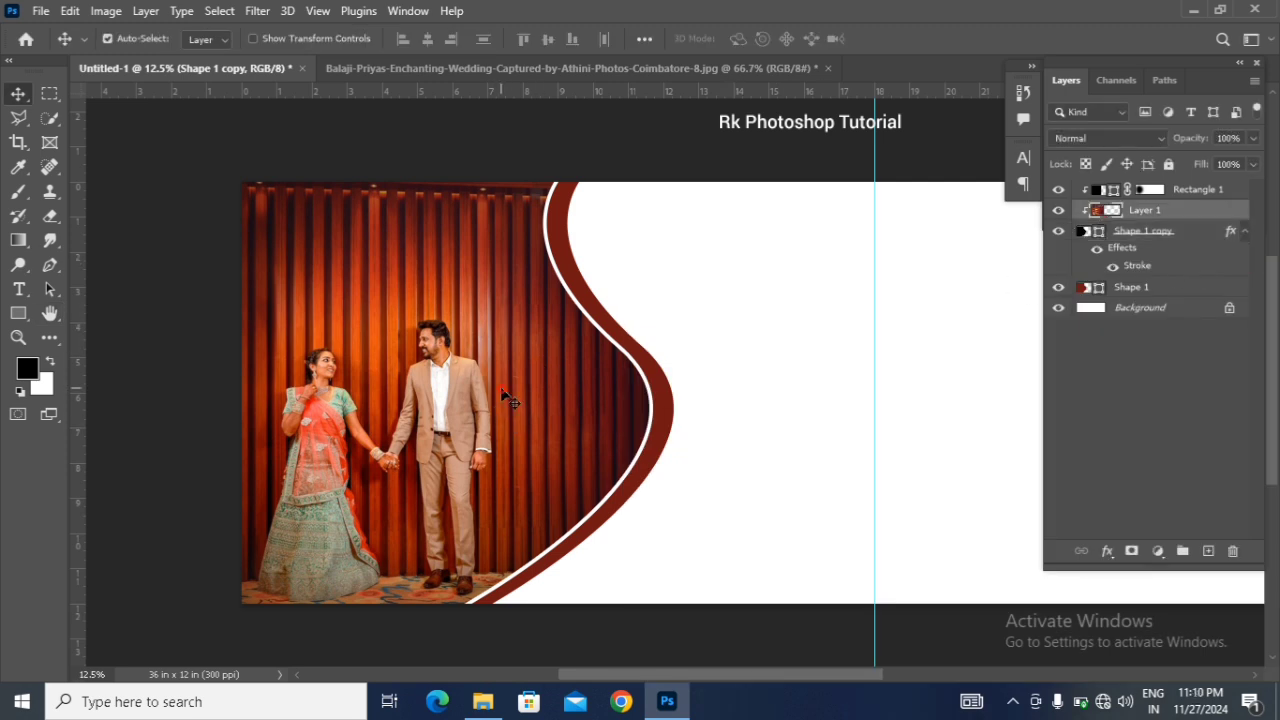
{"action": "key", "text": "ctrl+t"}
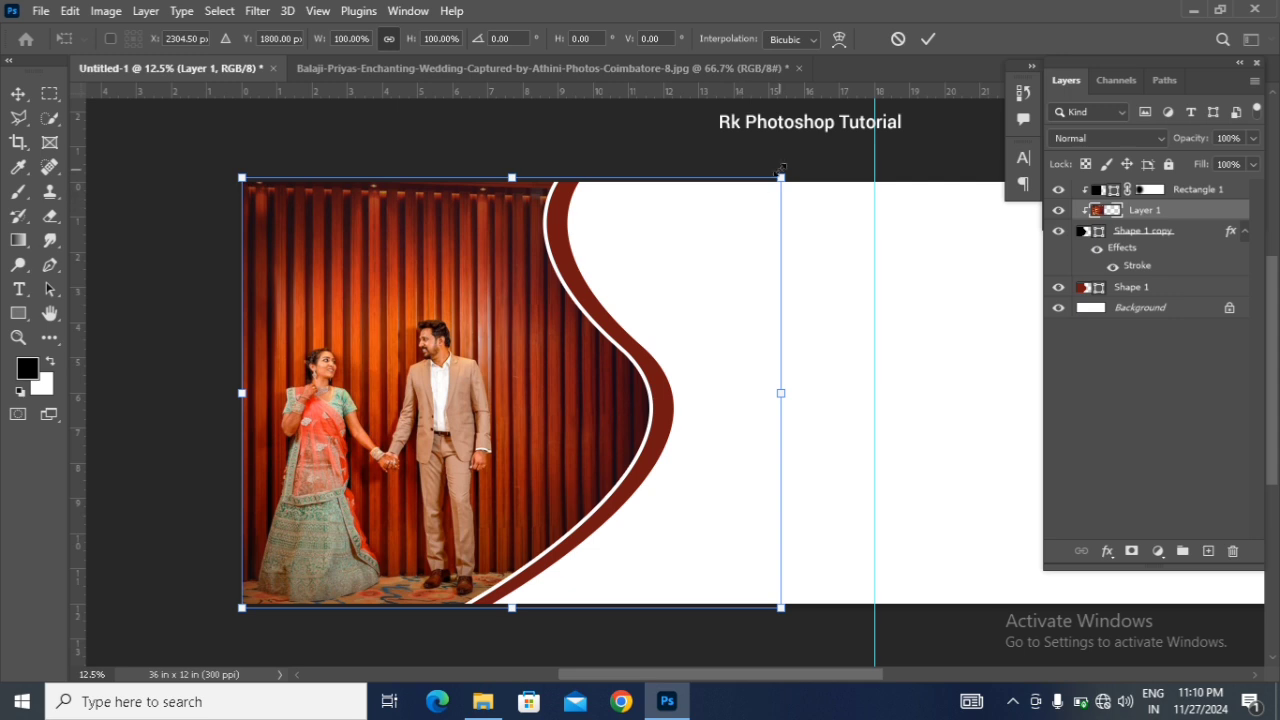
{"action": "left_click_drag", "start_coordinate": [781, 173], "coordinate": [795, 165]}
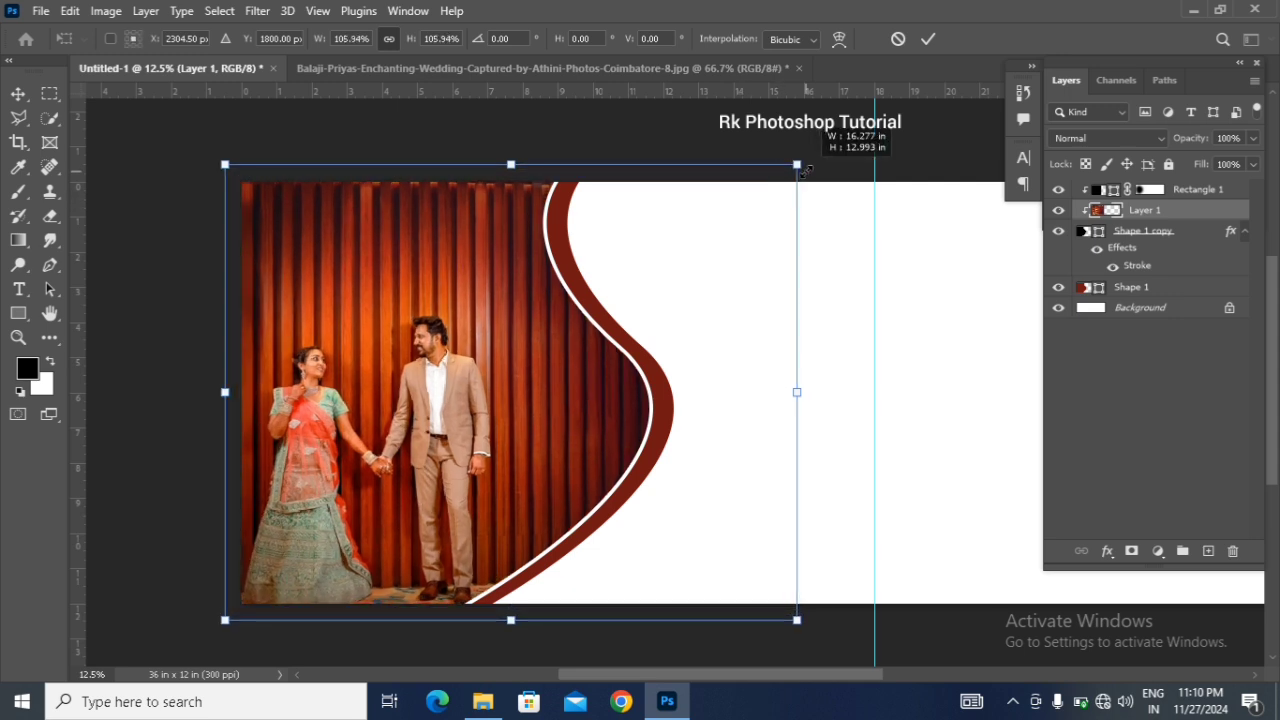
{"action": "left_click_drag", "start_coordinate": [547, 387], "coordinate": [553, 376]}
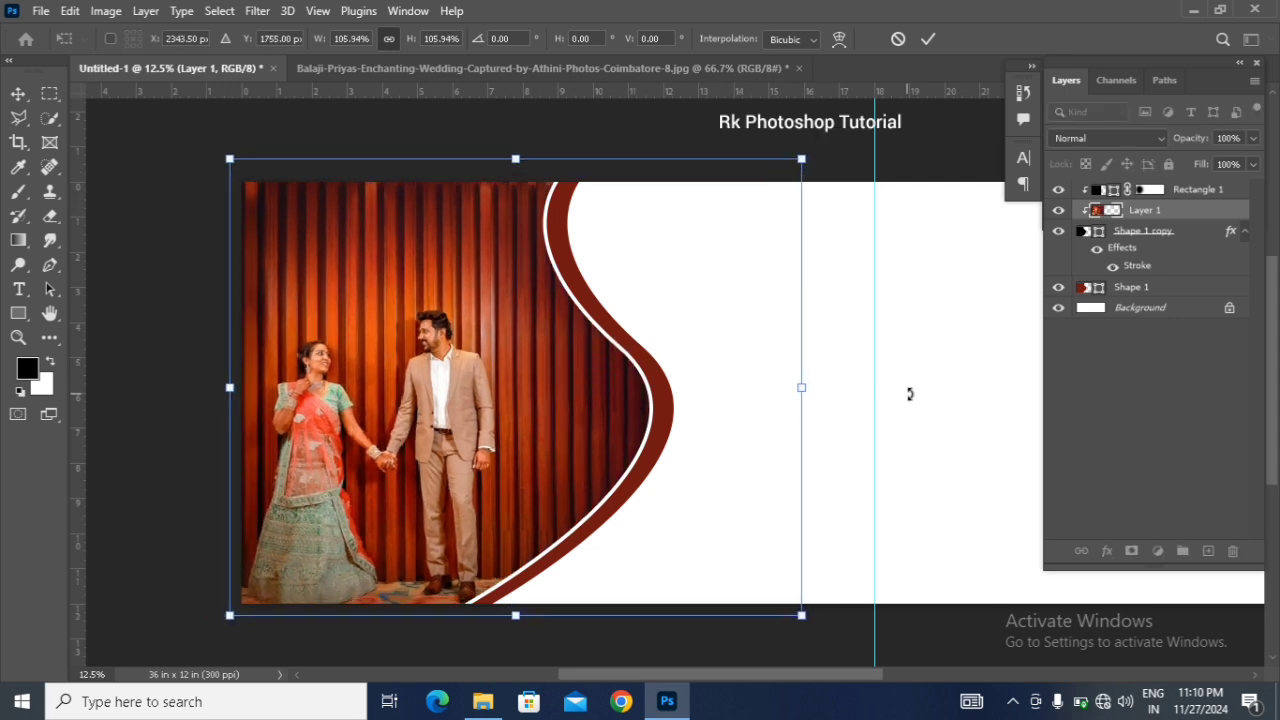
{"action": "key", "text": "Up"}
{"action": "key", "text": "Up"}
{"action": "key", "text": "Up"}
{"action": "key", "text": "Up"}
{"action": "key", "text": "Up"}
{"action": "key", "text": "Up"}
{"action": "key", "text": "Up"}
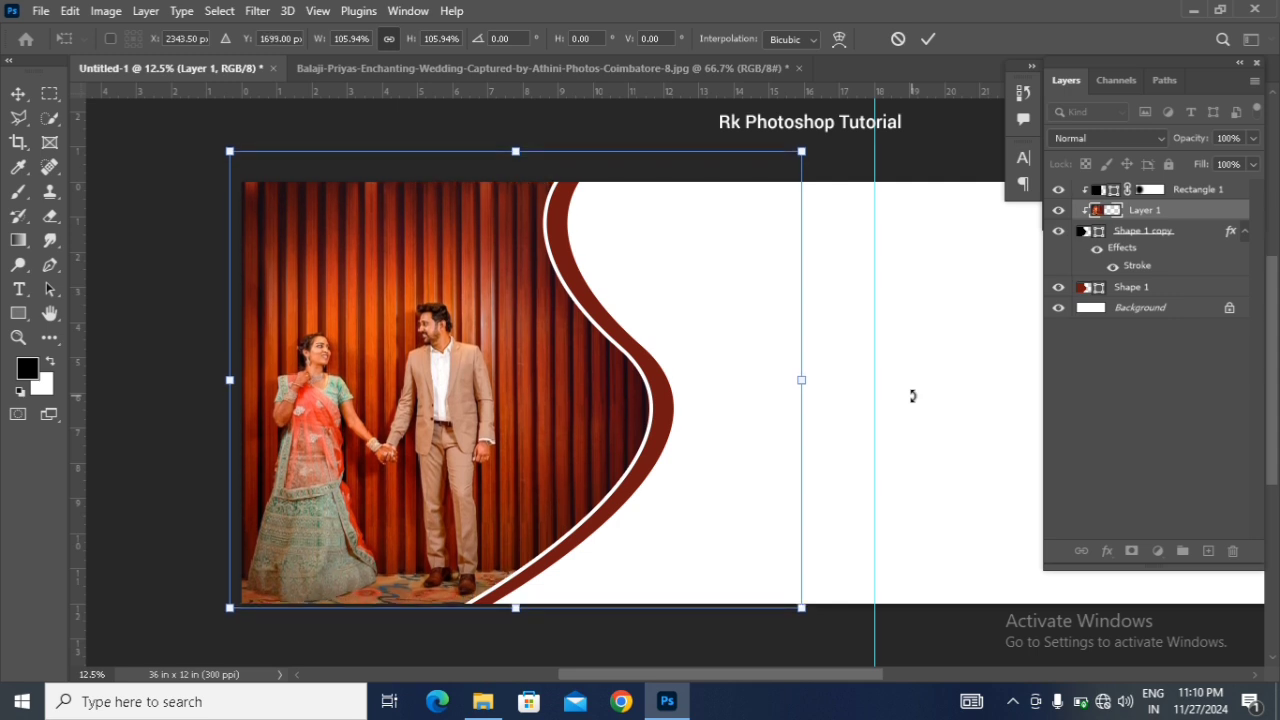
{"action": "key", "text": "Return"}
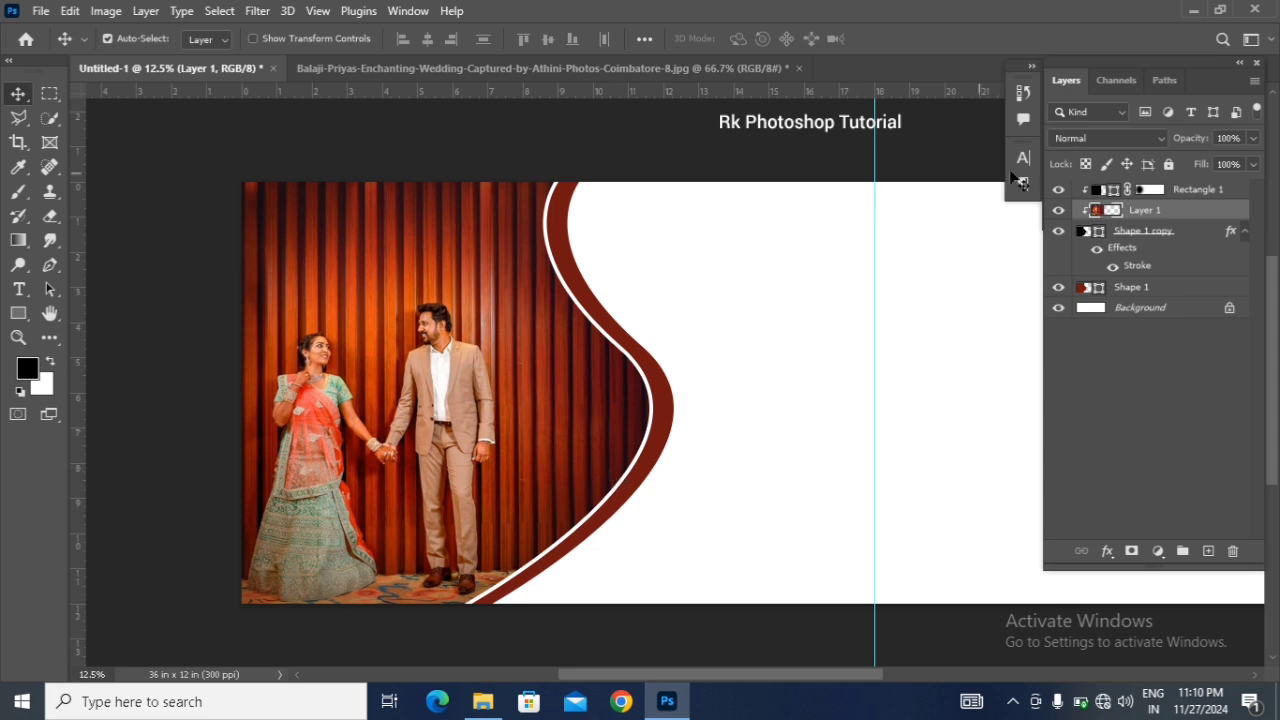
Step: Add the text "wedding" in Belove Regular at 36 pt on the white area beside the curve
{"action": "left_click", "coordinate": [1200, 191]}
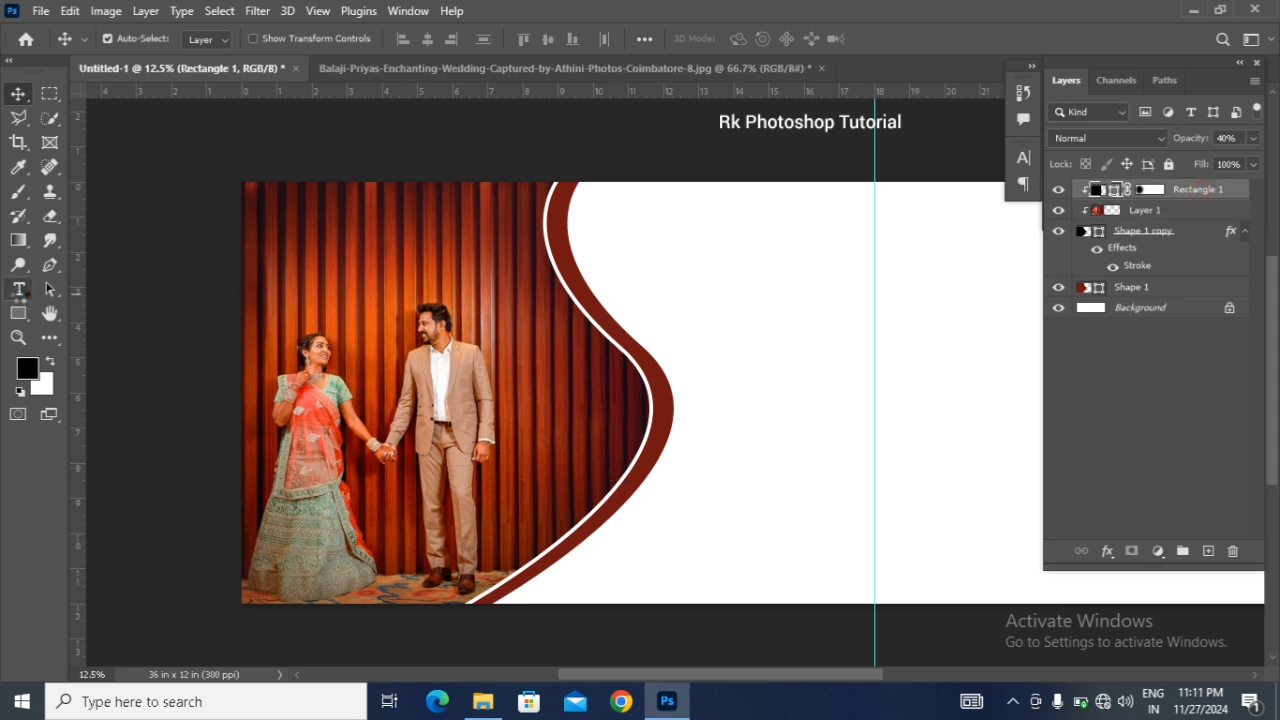
{"action": "right_click", "coordinate": [18, 289]}
{"action": "left_click", "coordinate": [80, 290]}
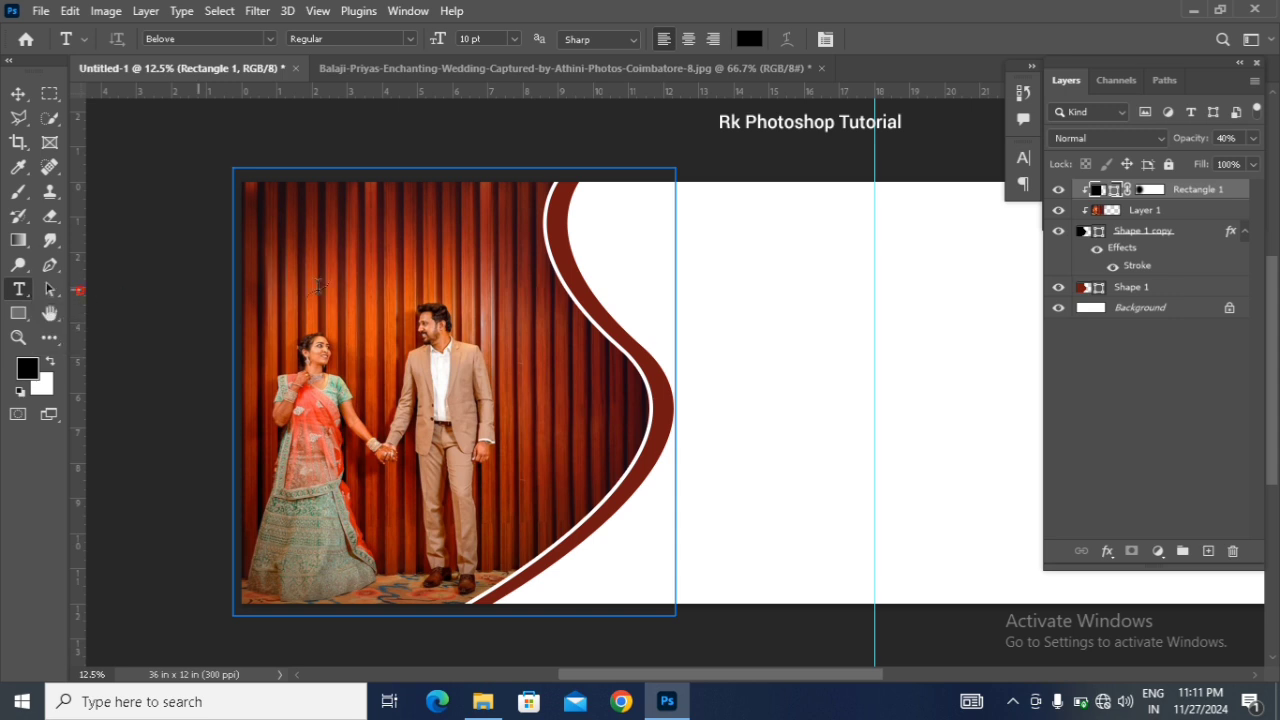
{"action": "left_click", "coordinate": [698, 299]}
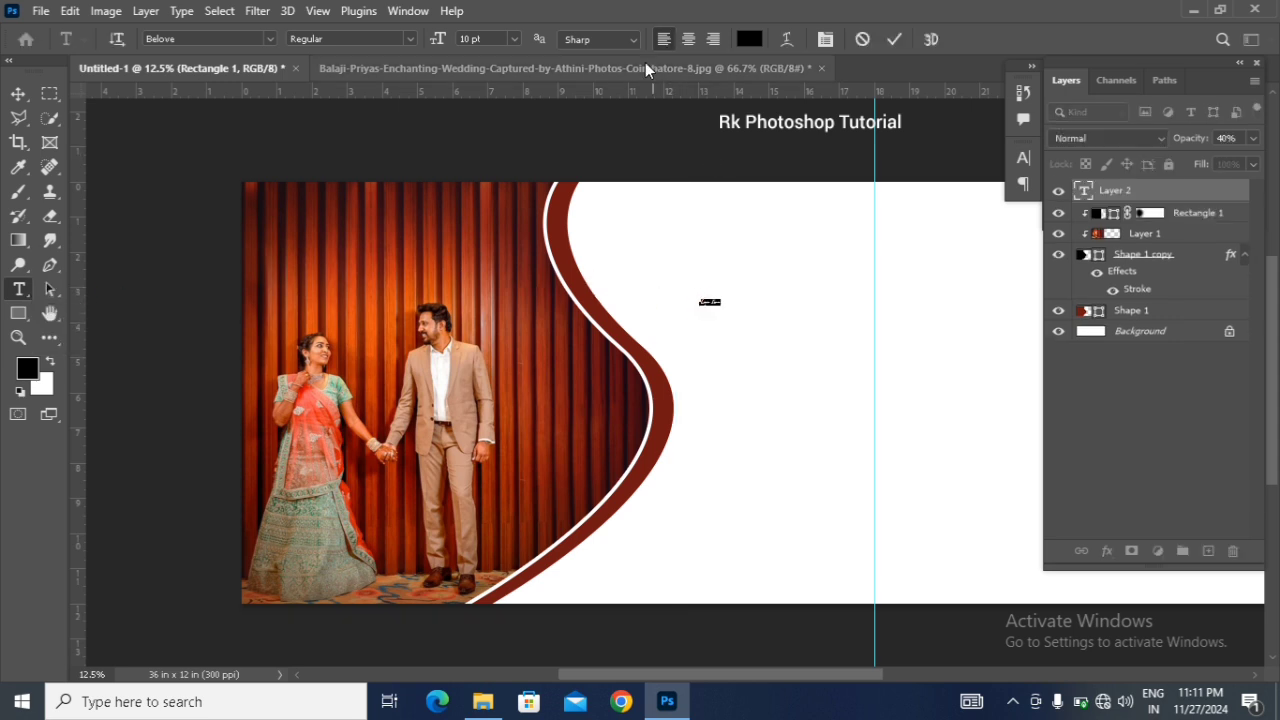
{"action": "left_click", "coordinate": [516, 36]}
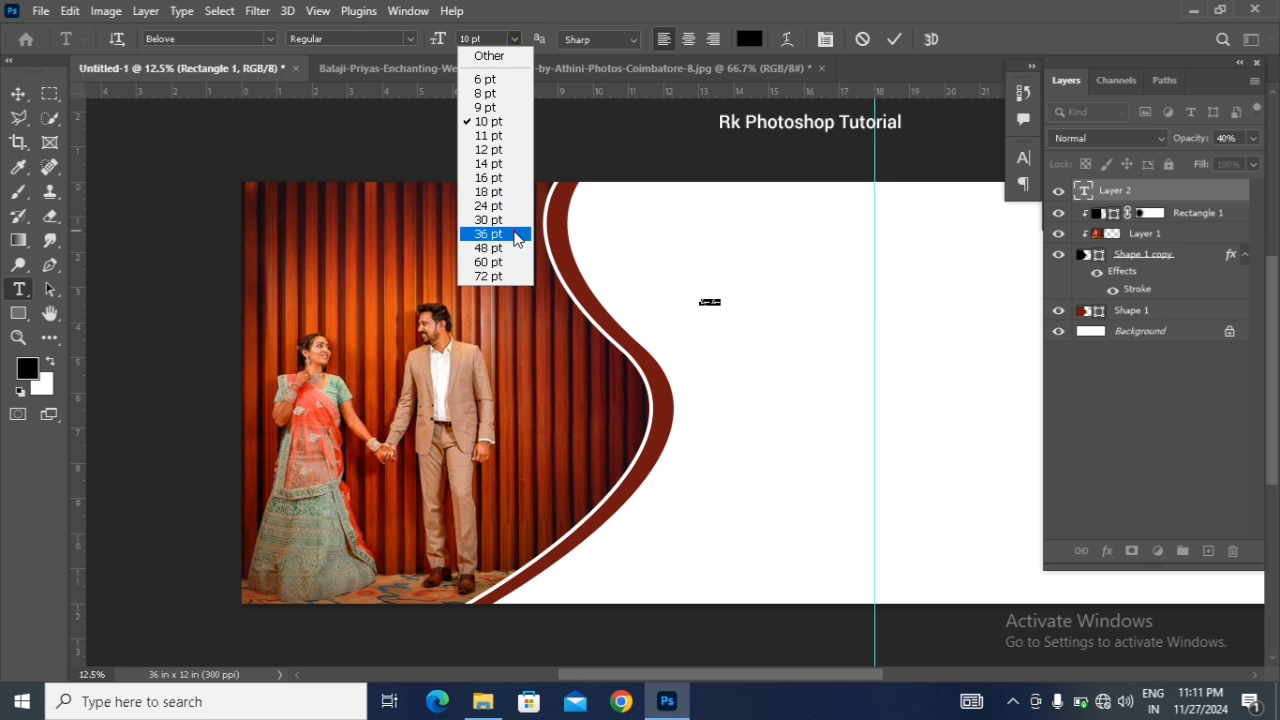
{"action": "left_click", "coordinate": [516, 235]}
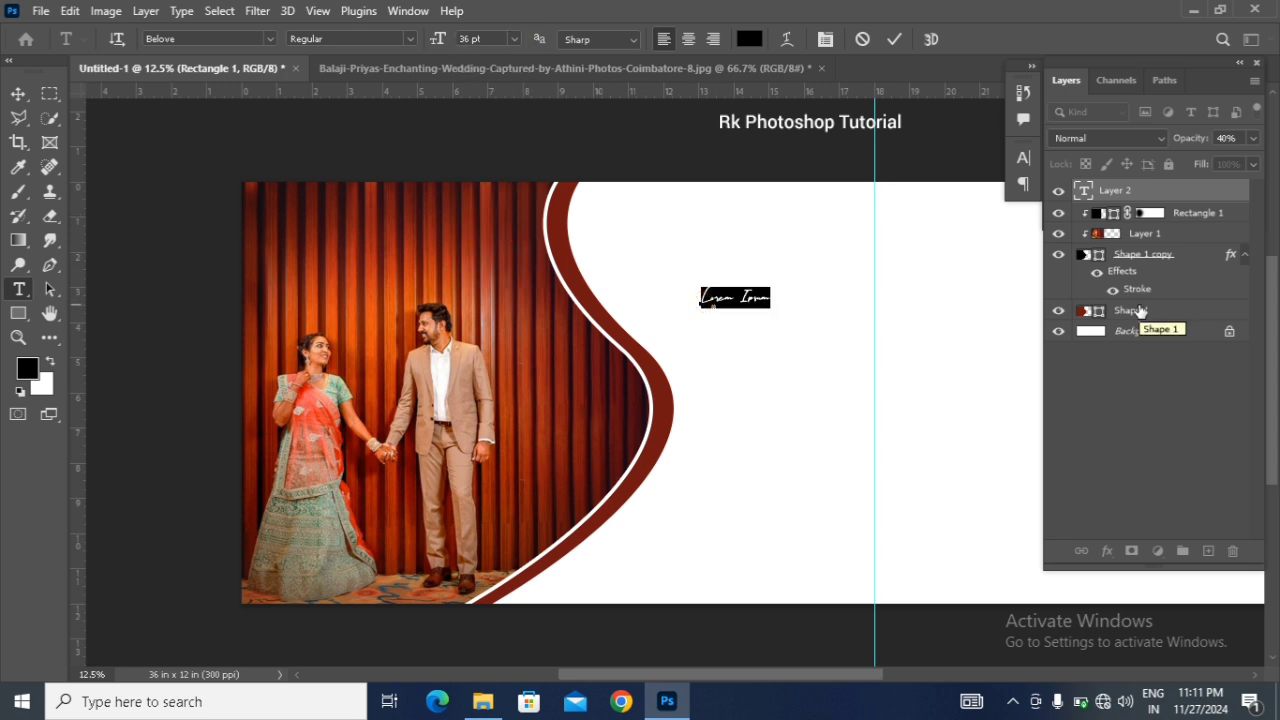
{"action": "key", "text": "BackSpace"}
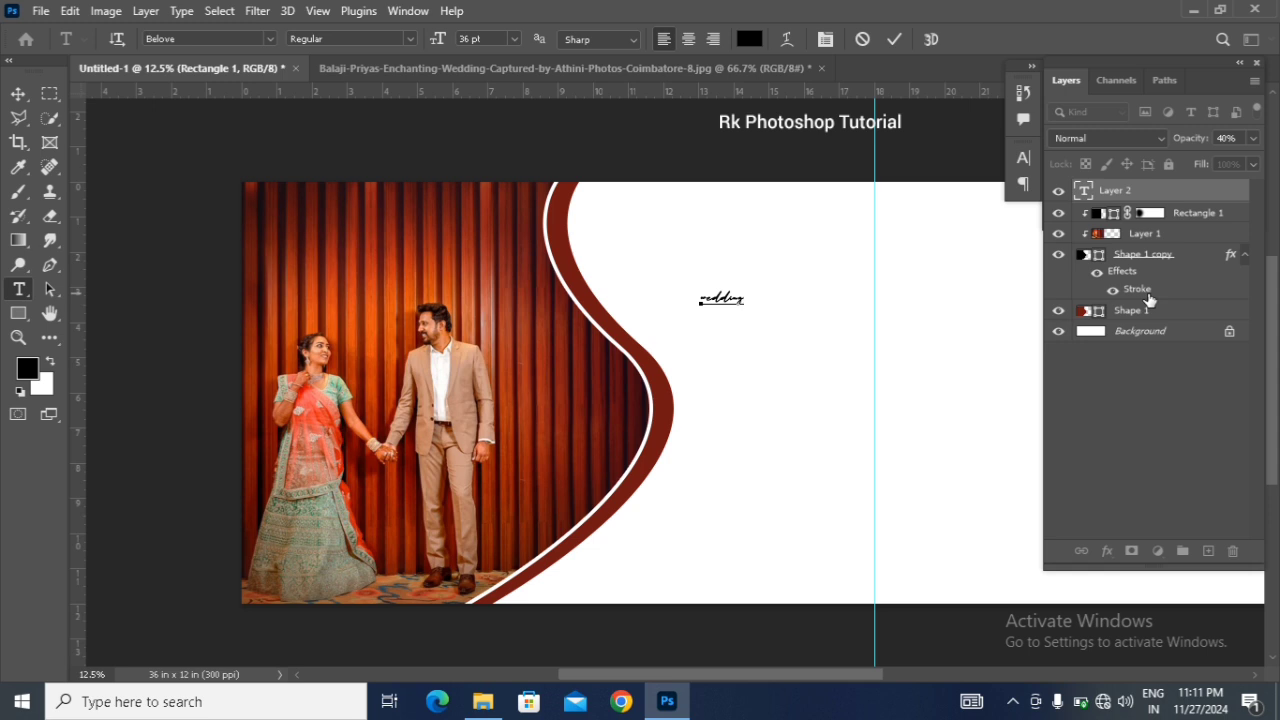
{"action": "left_click", "coordinate": [19, 95]}
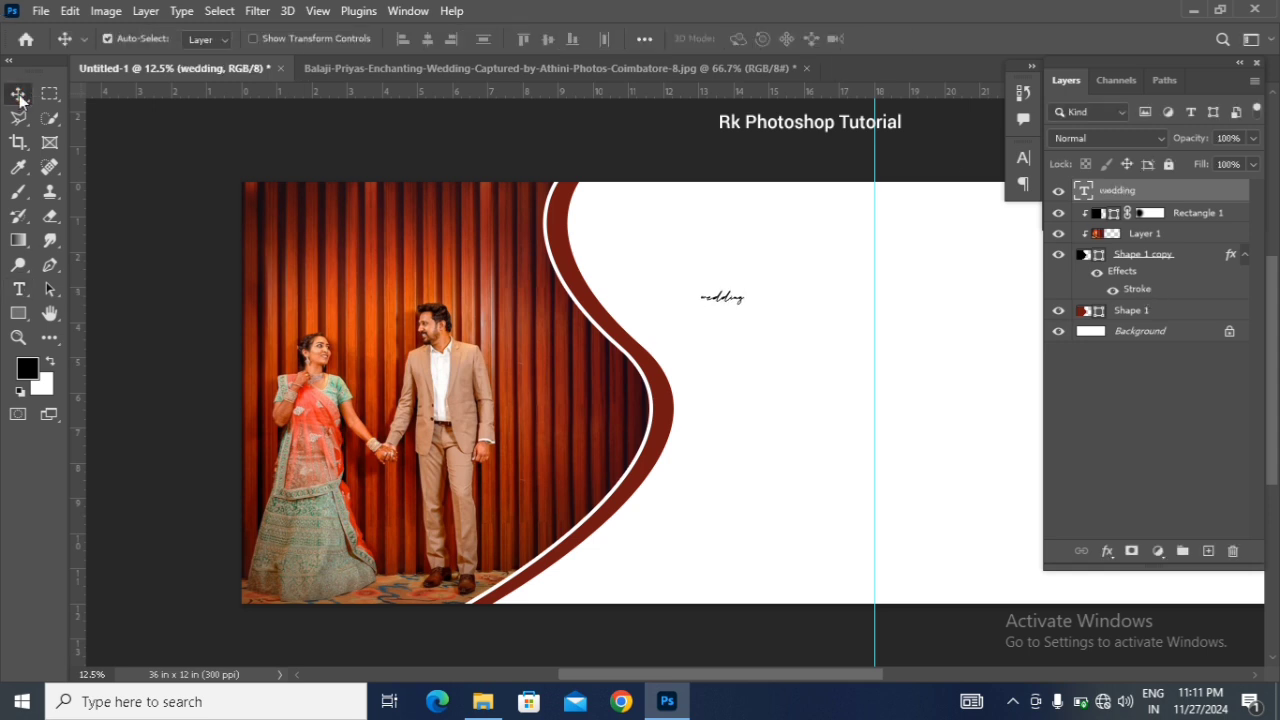
Step: Set the "wedding" text to 72 pt and capitalise its first letter so it reads "Wedding"
{"action": "double_click", "coordinate": [1083, 191]}
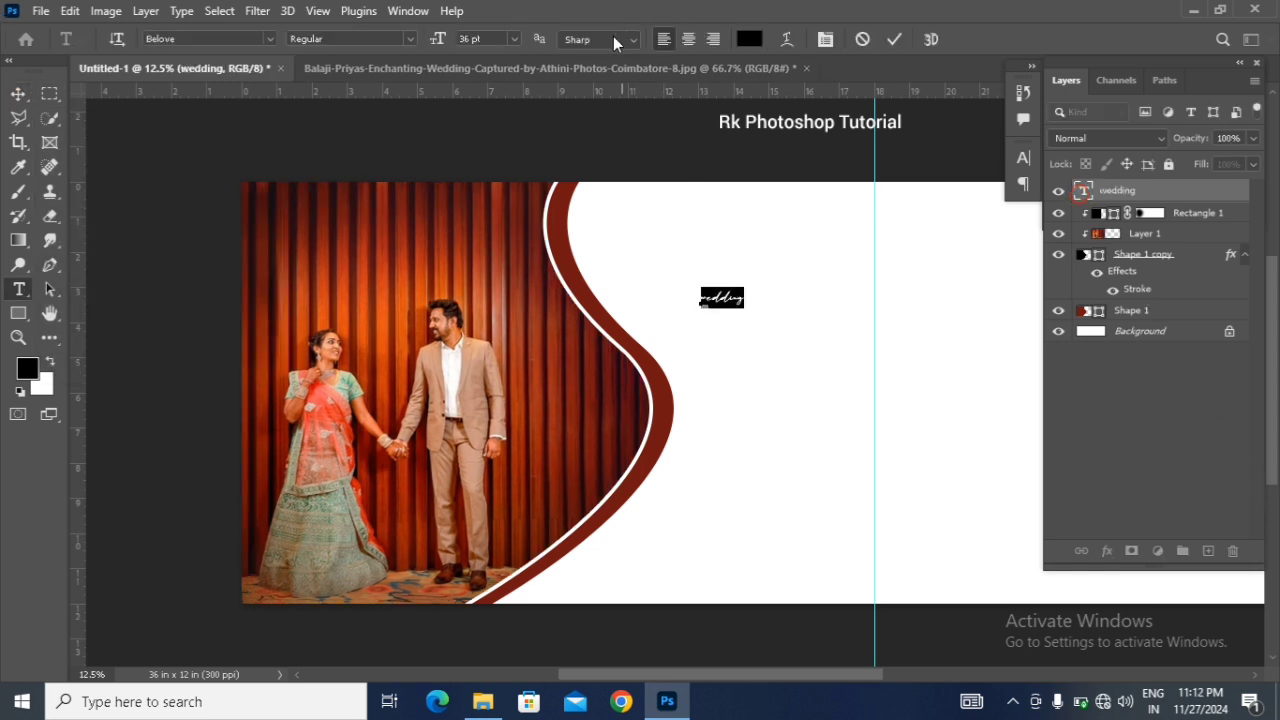
{"action": "left_click", "coordinate": [513, 39]}
{"action": "left_click", "coordinate": [512, 280]}
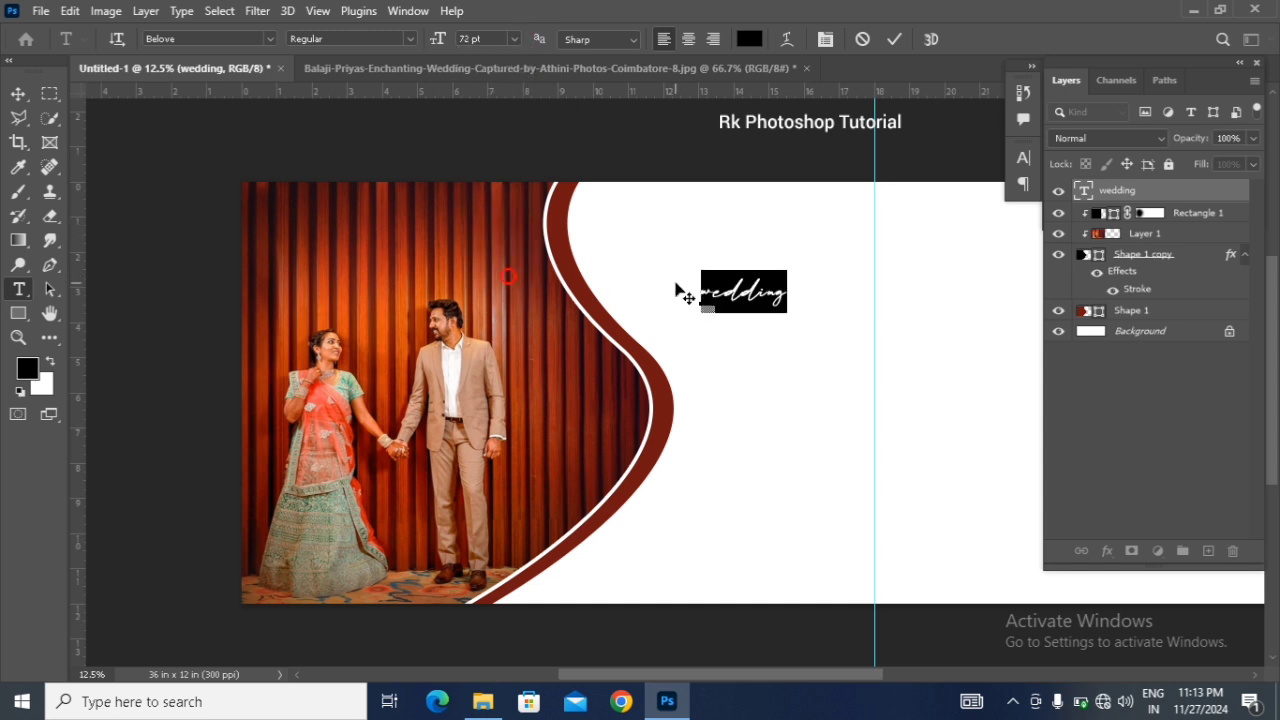
{"action": "left_click", "coordinate": [702, 294]}
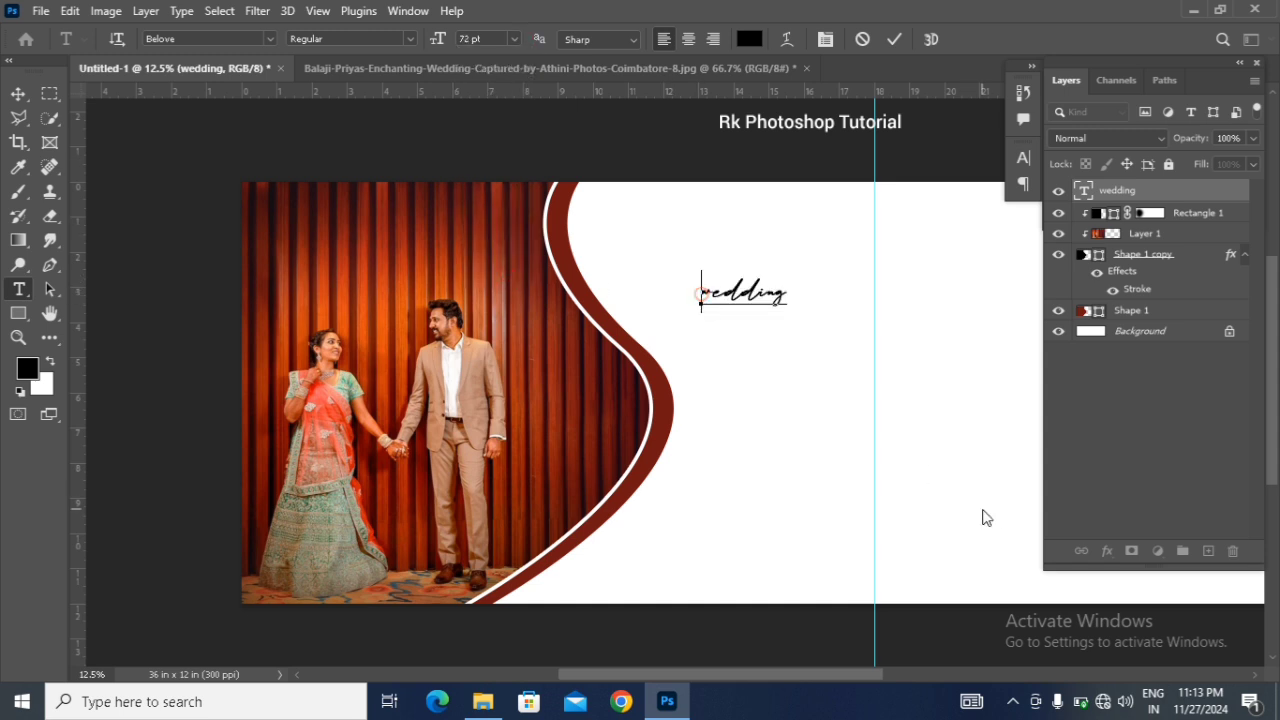
{"action": "key", "text": "Right"}
{"action": "key", "text": "Delete"}
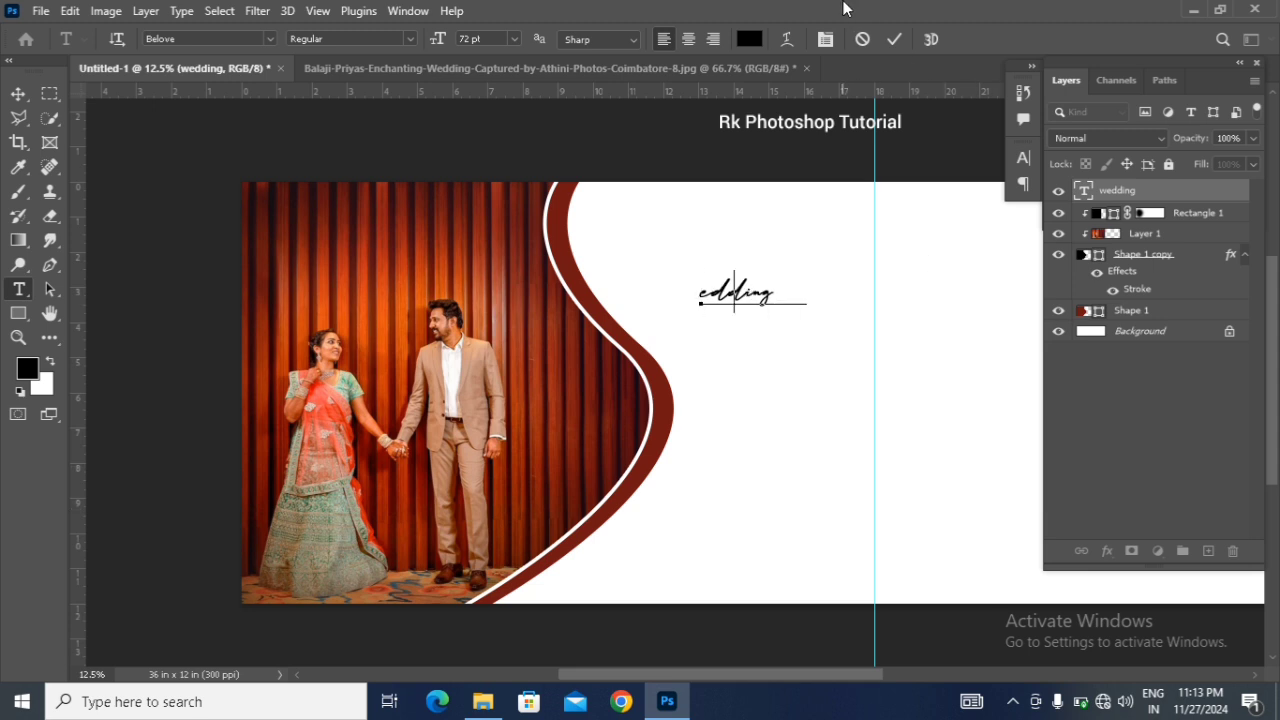
{"action": "type", "text": "W"}
{"action": "left_click", "coordinate": [18, 93]}
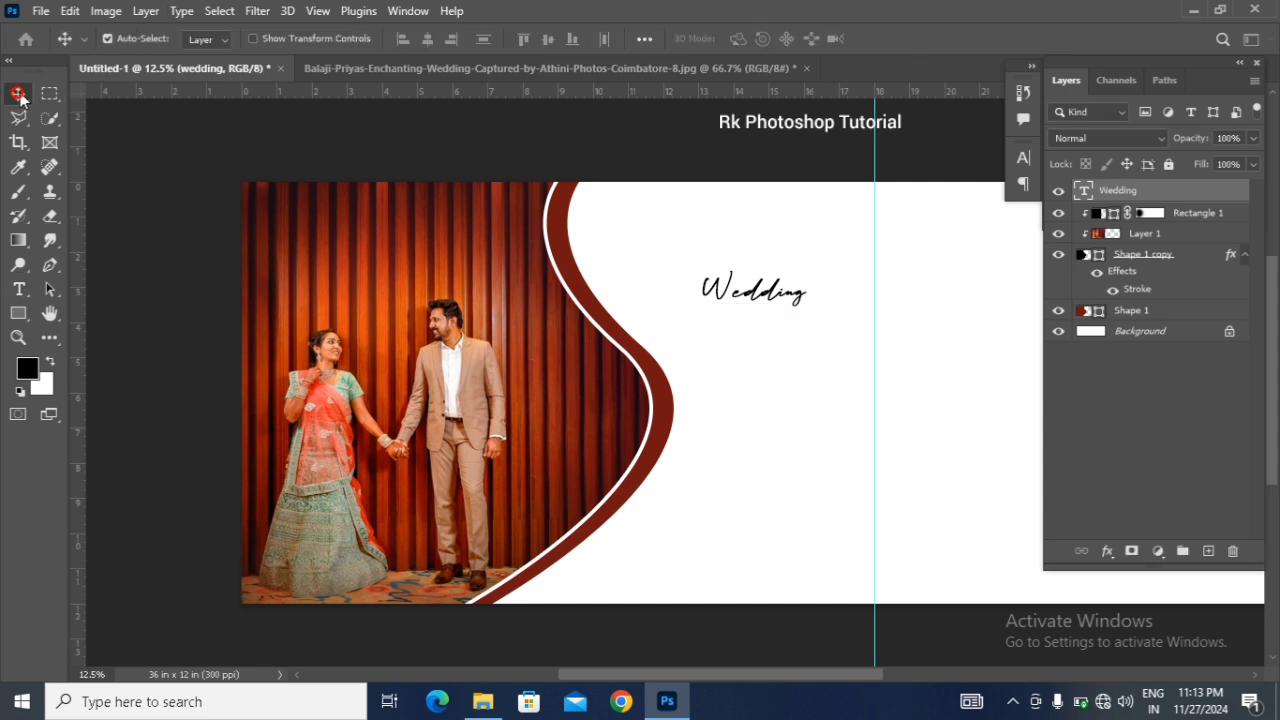
Step: Move the "Wedding" text onto the curtain beside the groom's head and add the 72 pt text "moments" just below it
{"action": "left_click_drag", "start_coordinate": [755, 289], "coordinate": [565, 327]}
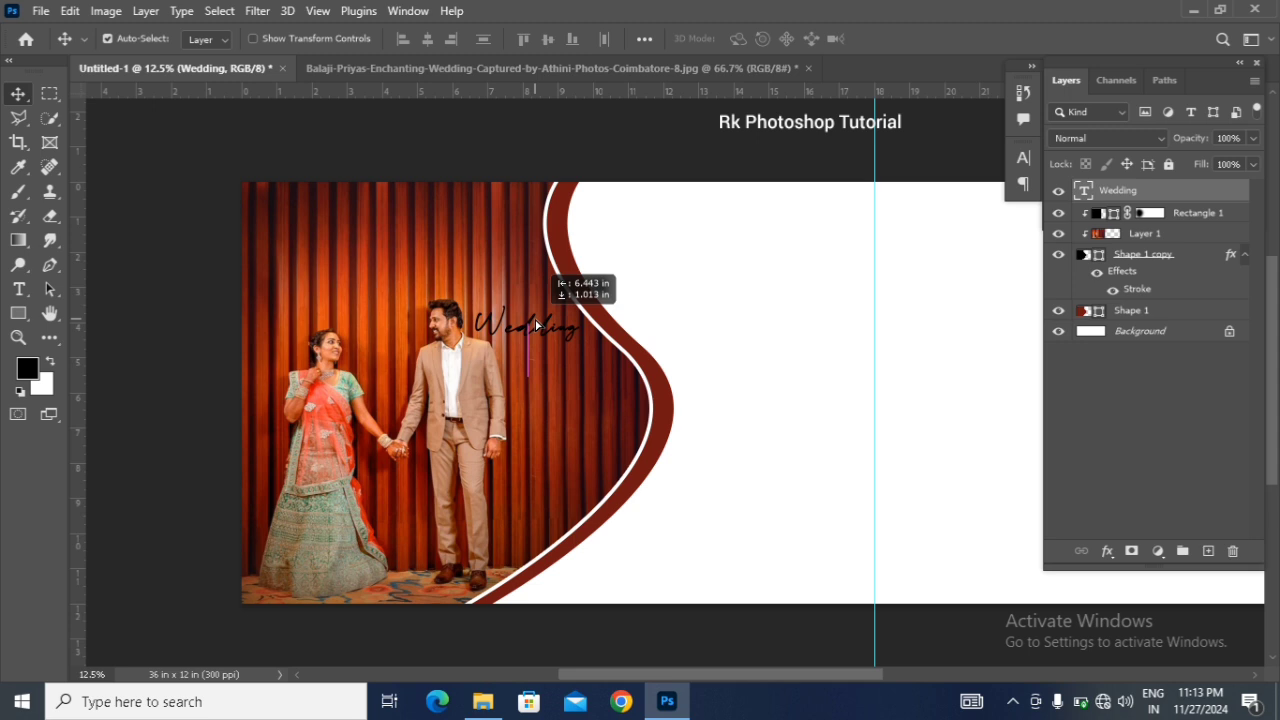
{"action": "left_click_drag", "start_coordinate": [536, 325], "coordinate": [536, 325]}
{"action": "left_click", "coordinate": [18, 289]}
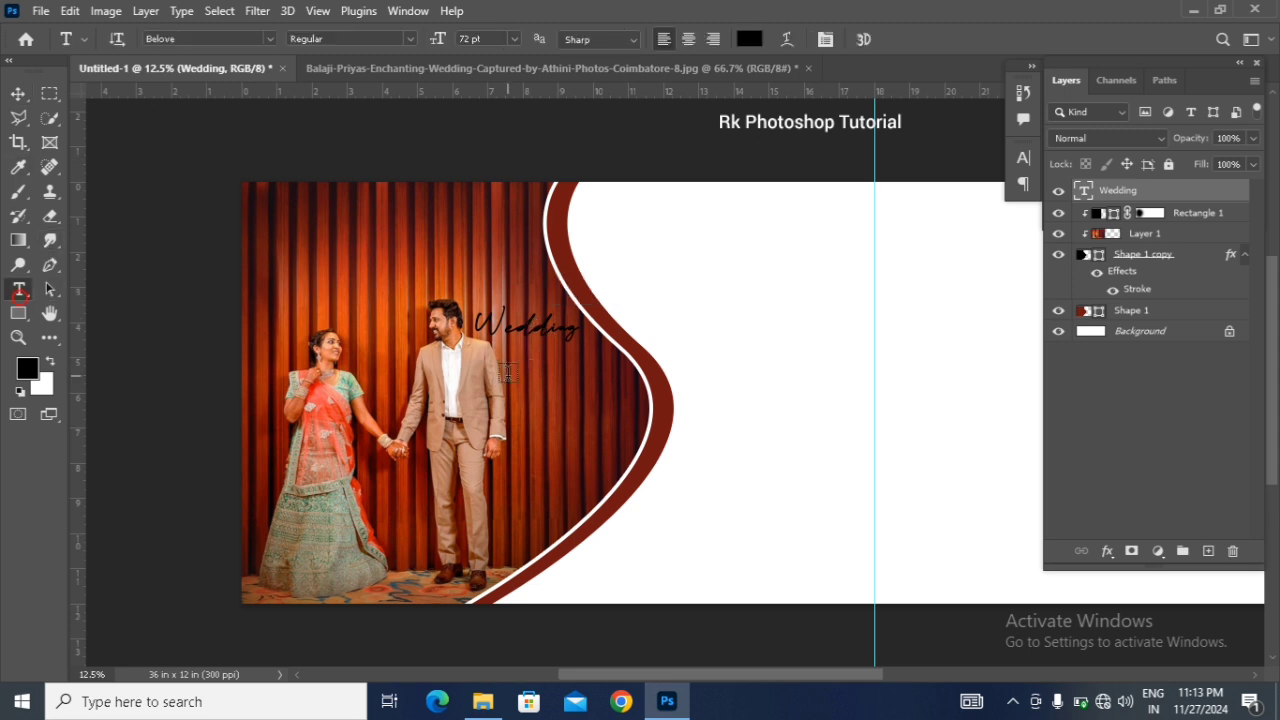
{"action": "left_click", "coordinate": [531, 378]}
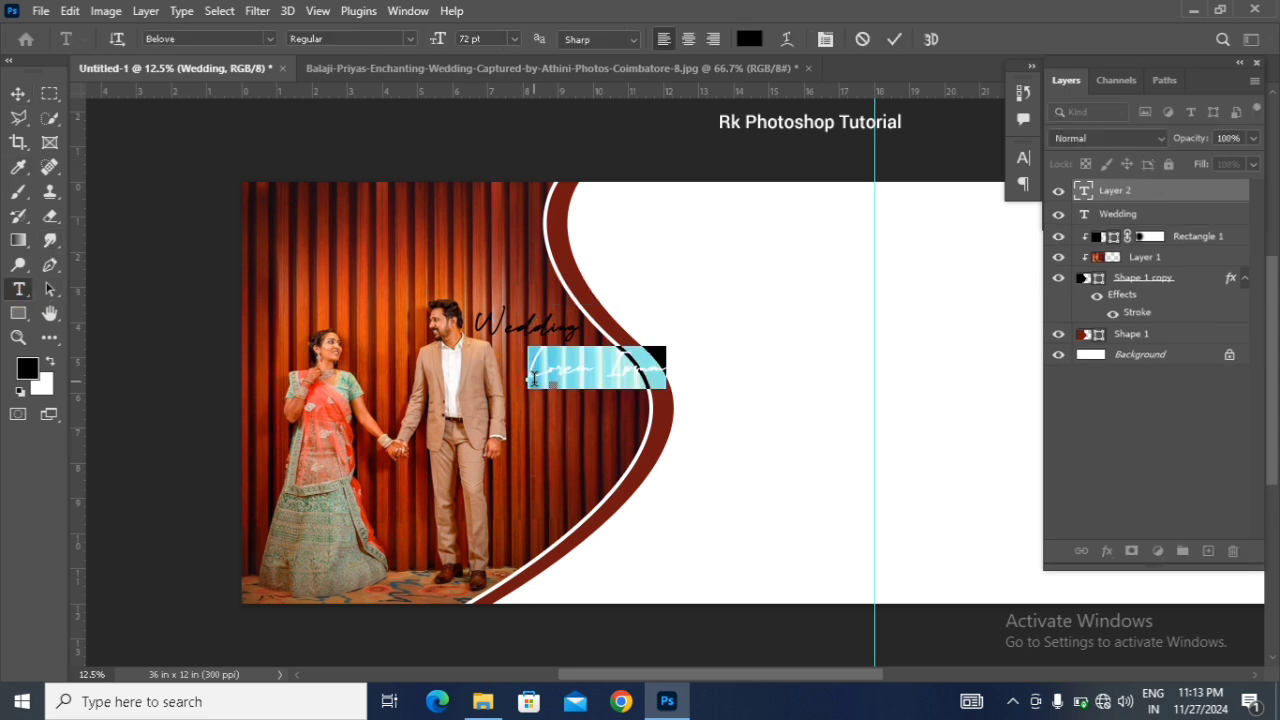
{"action": "key", "text": "BackSpace"}
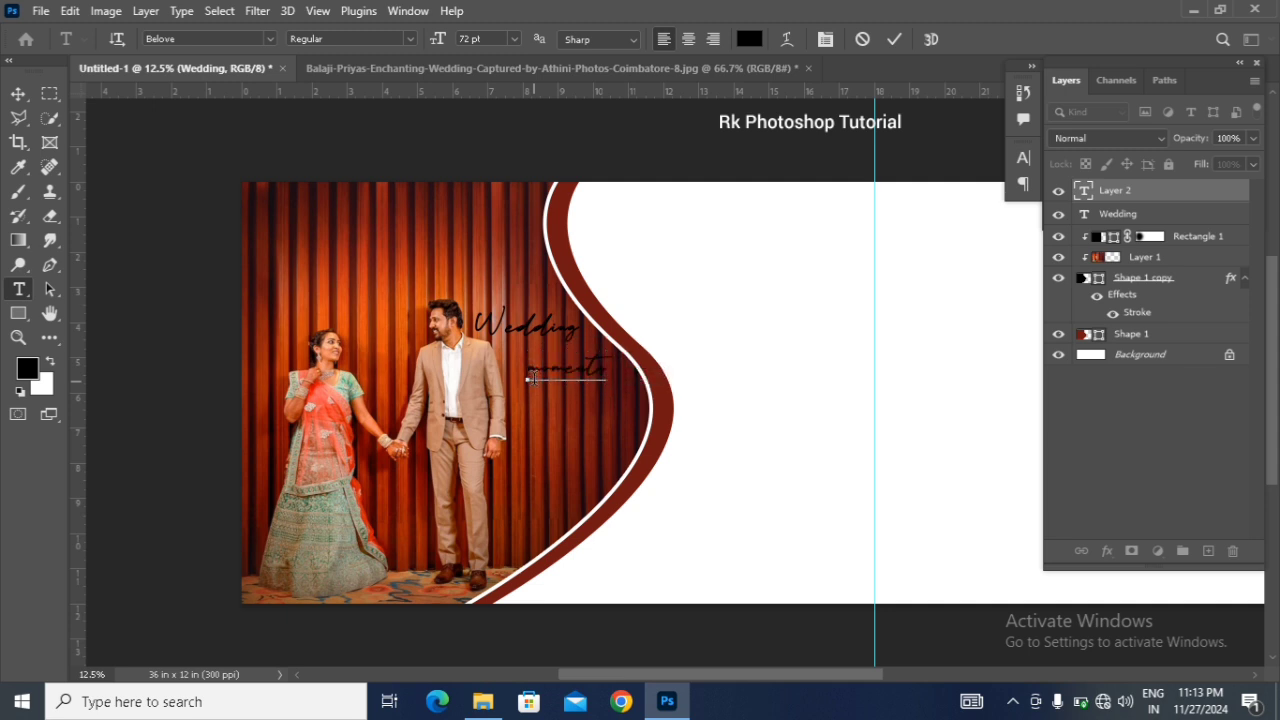
{"action": "left_click", "coordinate": [18, 93]}
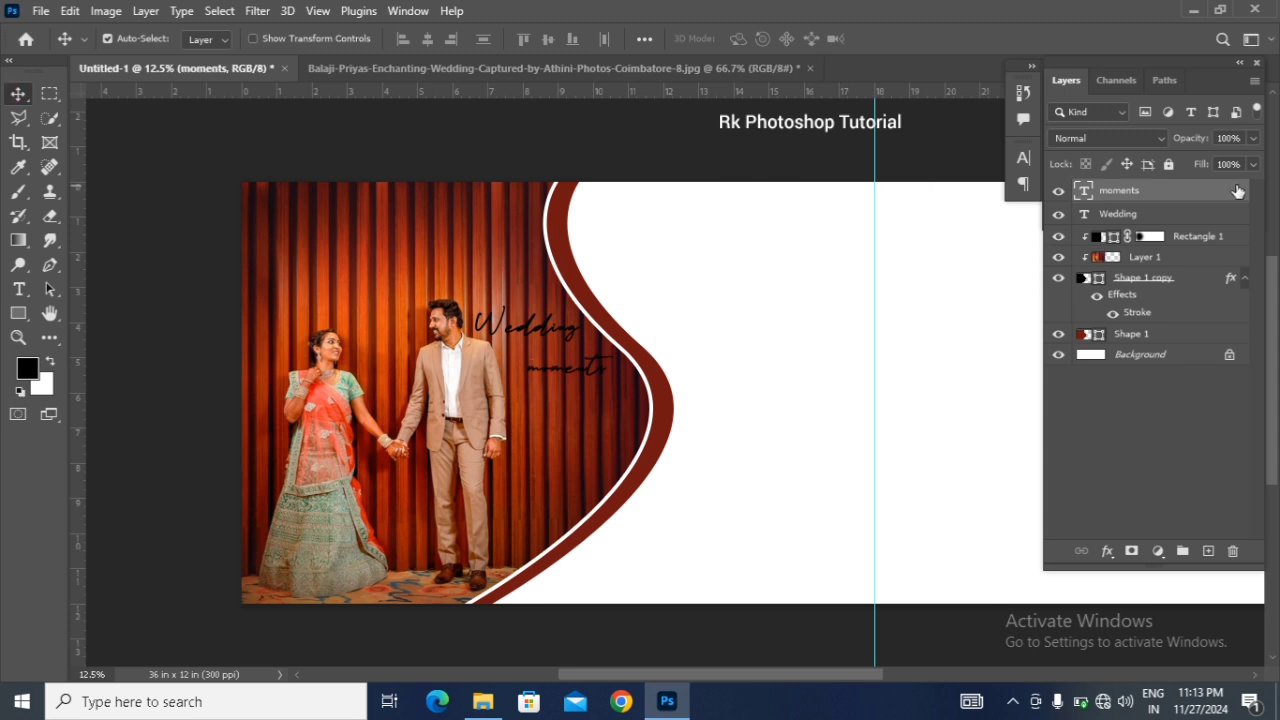
Step: Change the colour of the "Wedding" text to white #ffffff
{"action": "left_click", "coordinate": [1145, 215]}
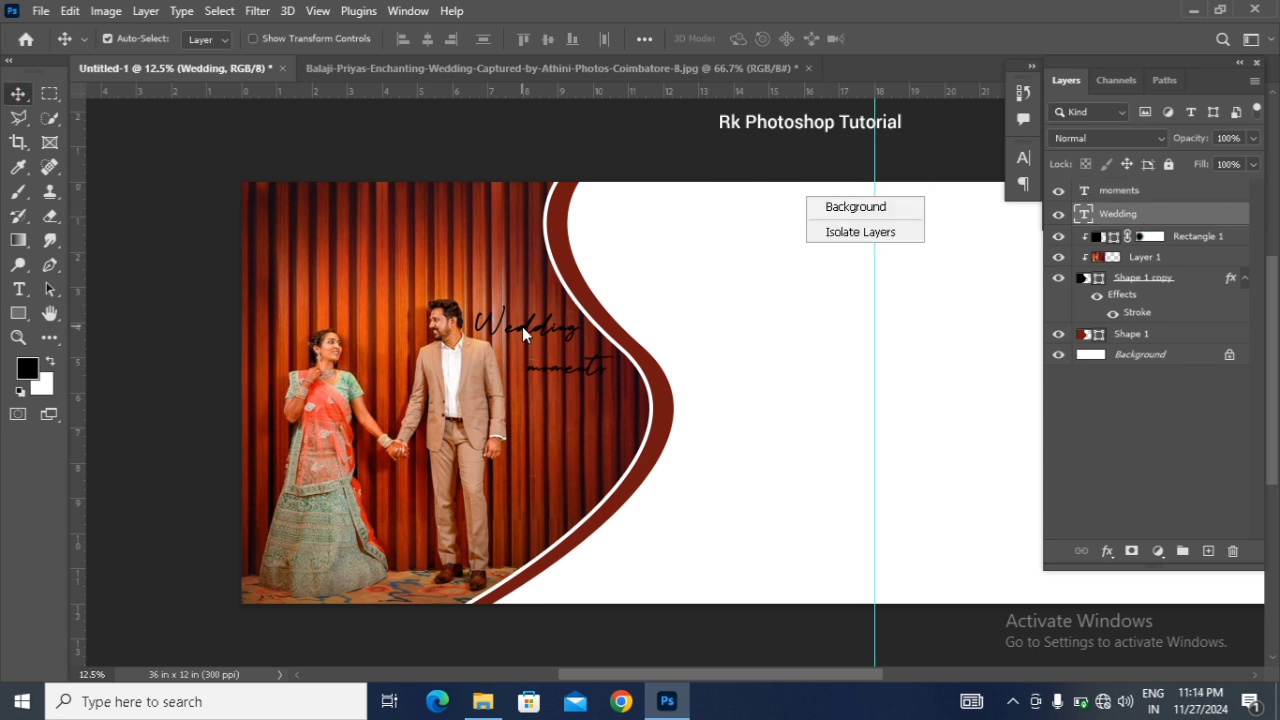
{"action": "double_click", "coordinate": [1083, 215]}
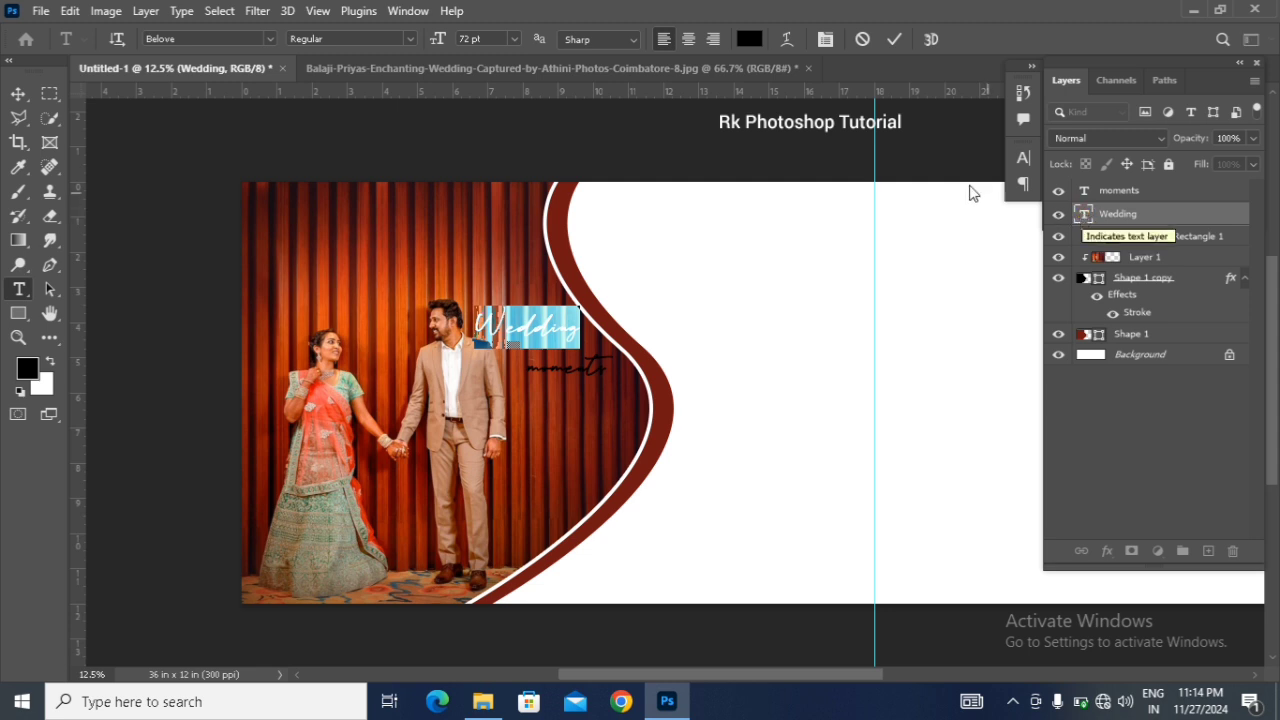
{"action": "left_click", "coordinate": [749, 39]}
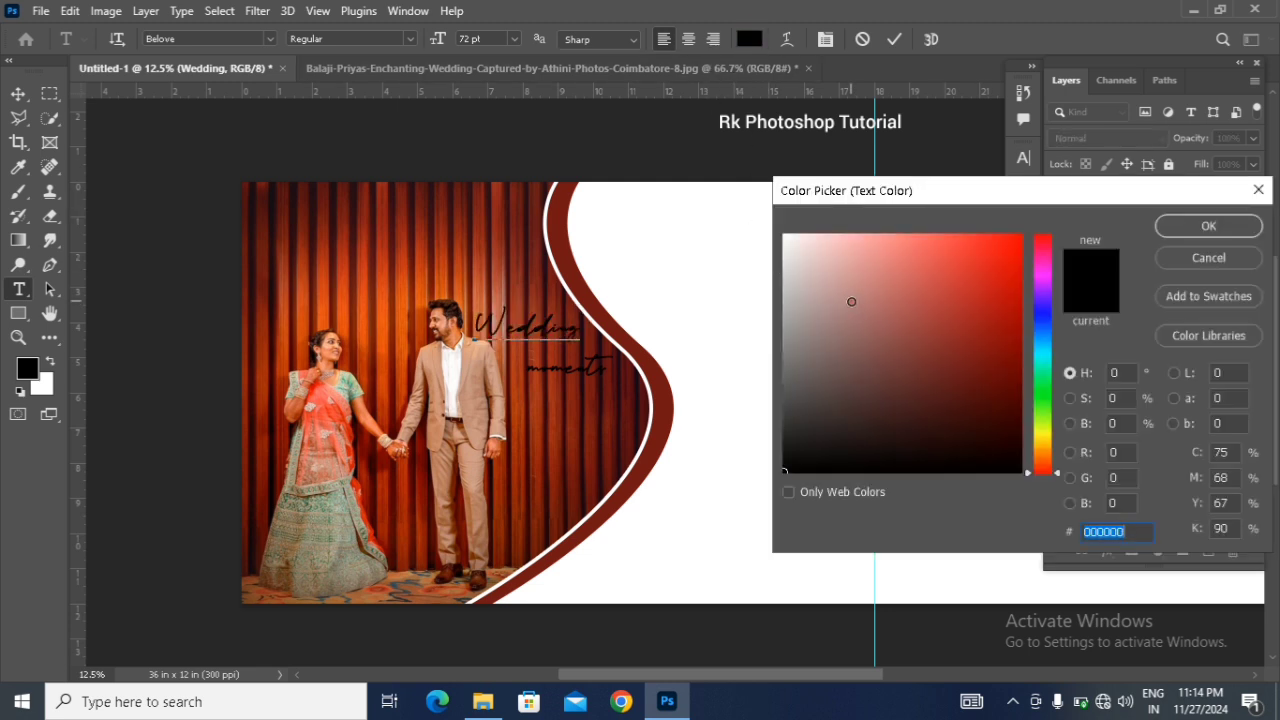
{"action": "type", "text": "ffffff"}
{"action": "left_click", "coordinate": [1207, 225]}
Step: Change the colour of the "moments" text to white #ffffff
{"action": "left_click", "coordinate": [1137, 190]}
{"action": "double_click", "coordinate": [1083, 190]}
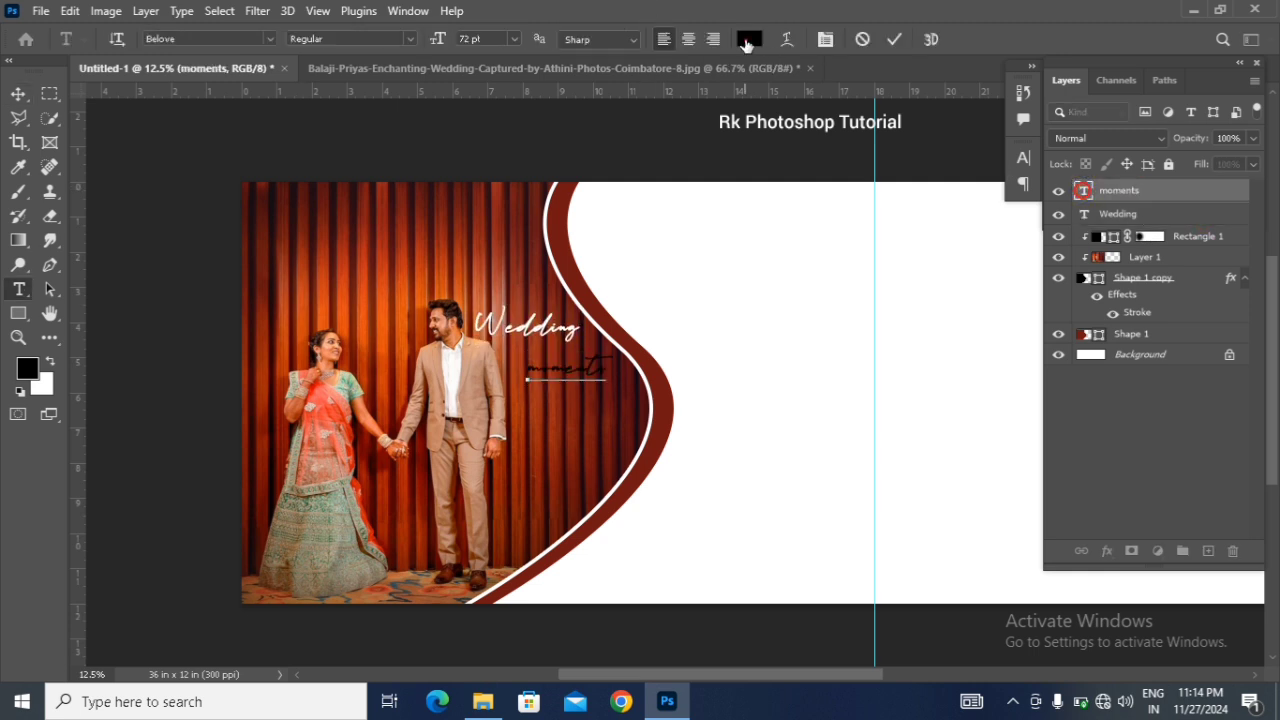
{"action": "left_click", "coordinate": [749, 39]}
{"action": "type", "text": "ffffff"}
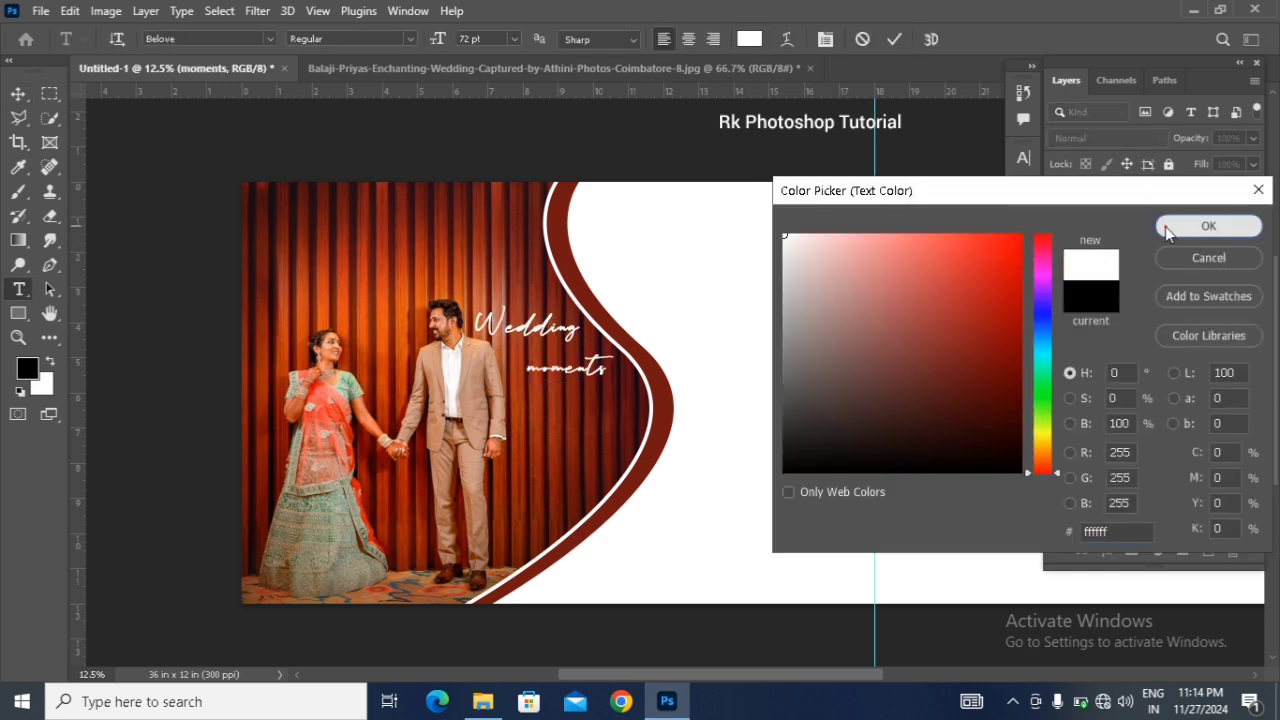
{"action": "left_click", "coordinate": [1207, 226]}
{"action": "left_click", "coordinate": [18, 92]}
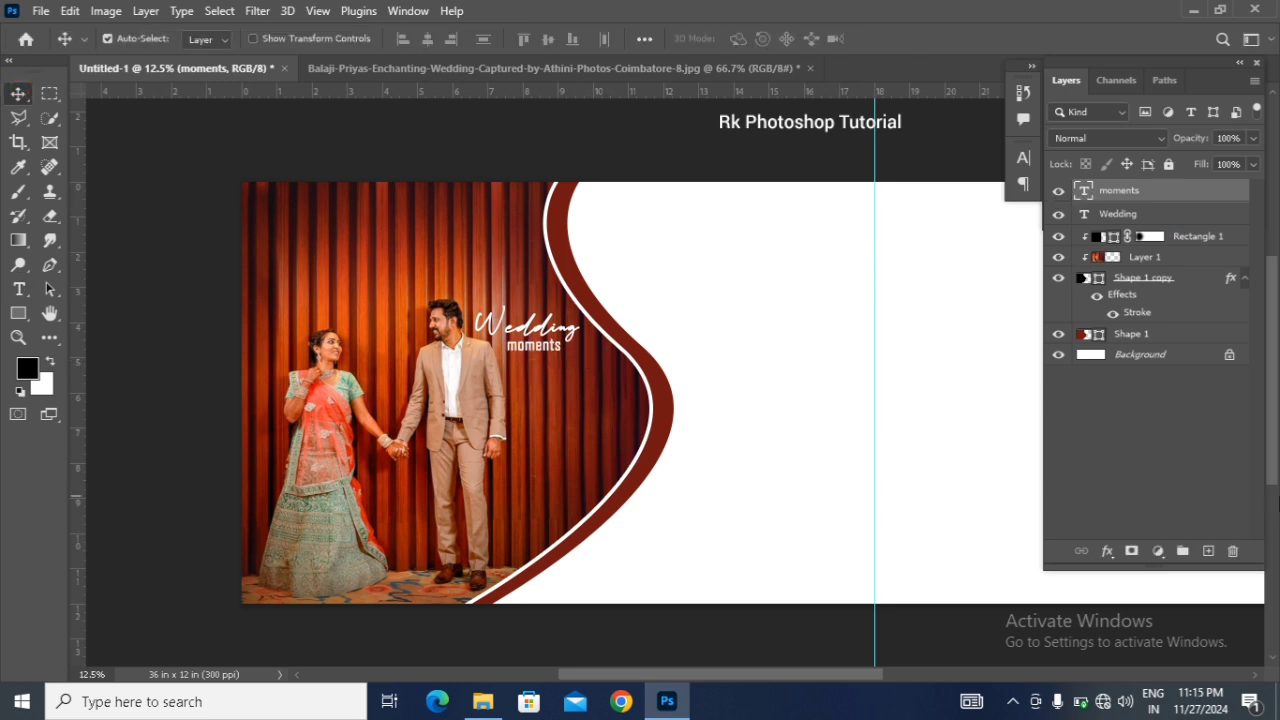
Step: Format the "moments" text in Agency FB at 30 pt
{"action": "key", "text": "shift+Right"}
{"action": "double_click", "coordinate": [1087, 190]}
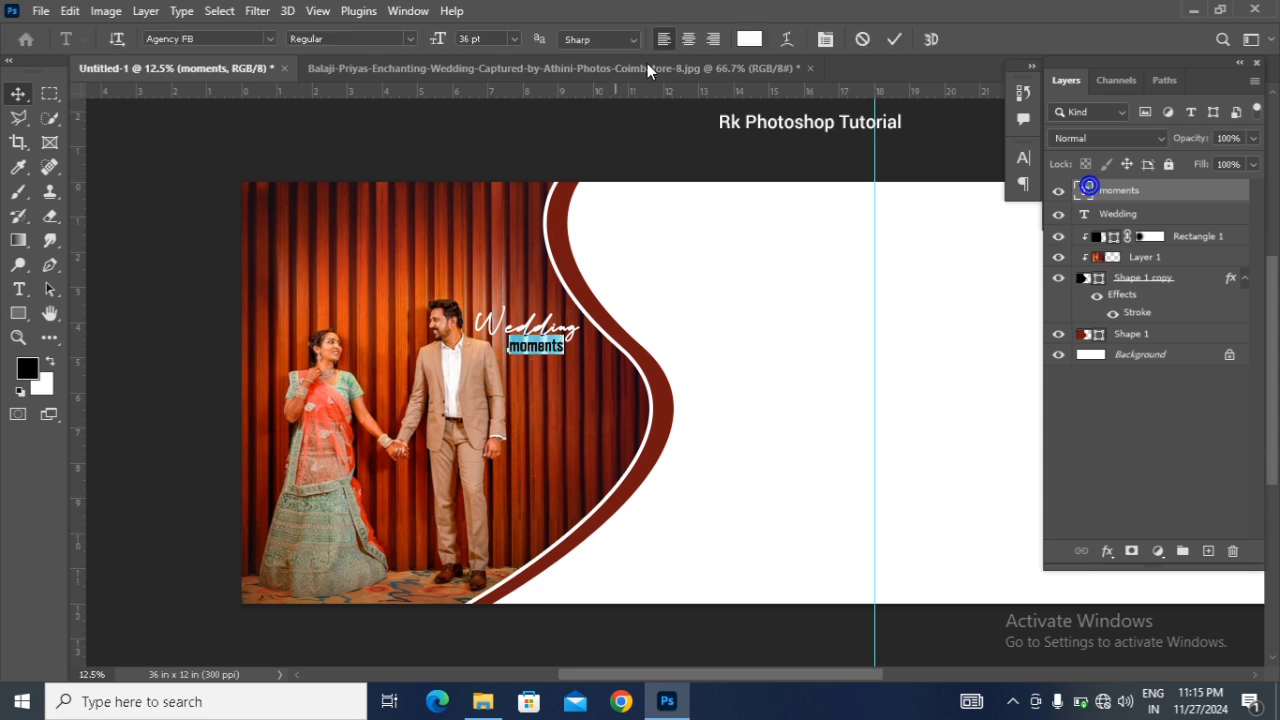
{"action": "left_click", "coordinate": [518, 41]}
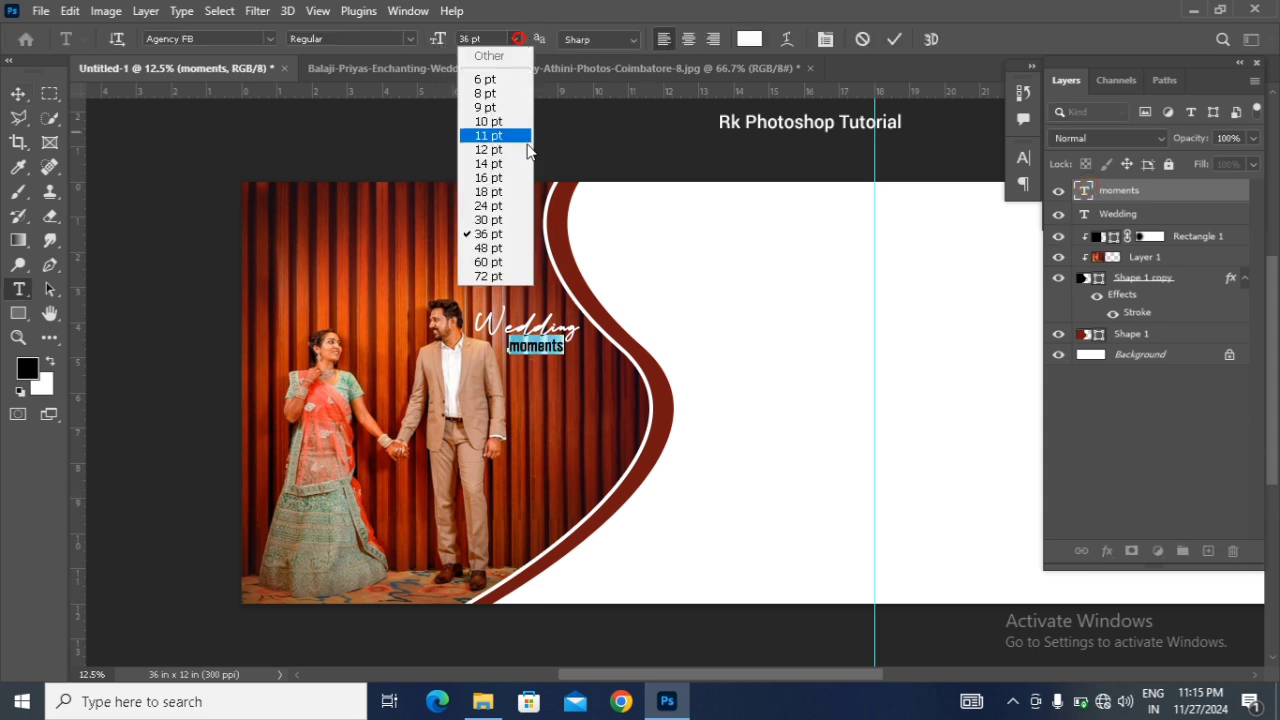
{"action": "left_click", "coordinate": [505, 208]}
{"action": "left_click", "coordinate": [18, 94]}
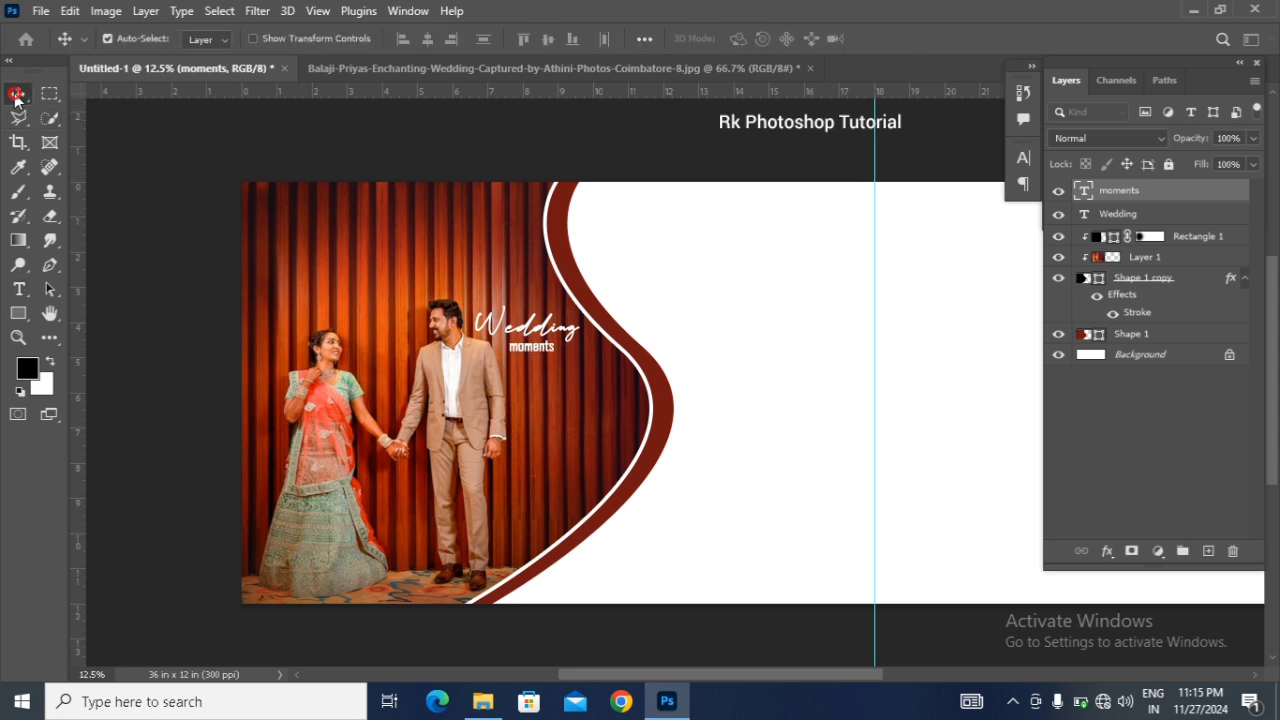
{"action": "double_click", "coordinate": [1084, 190]}
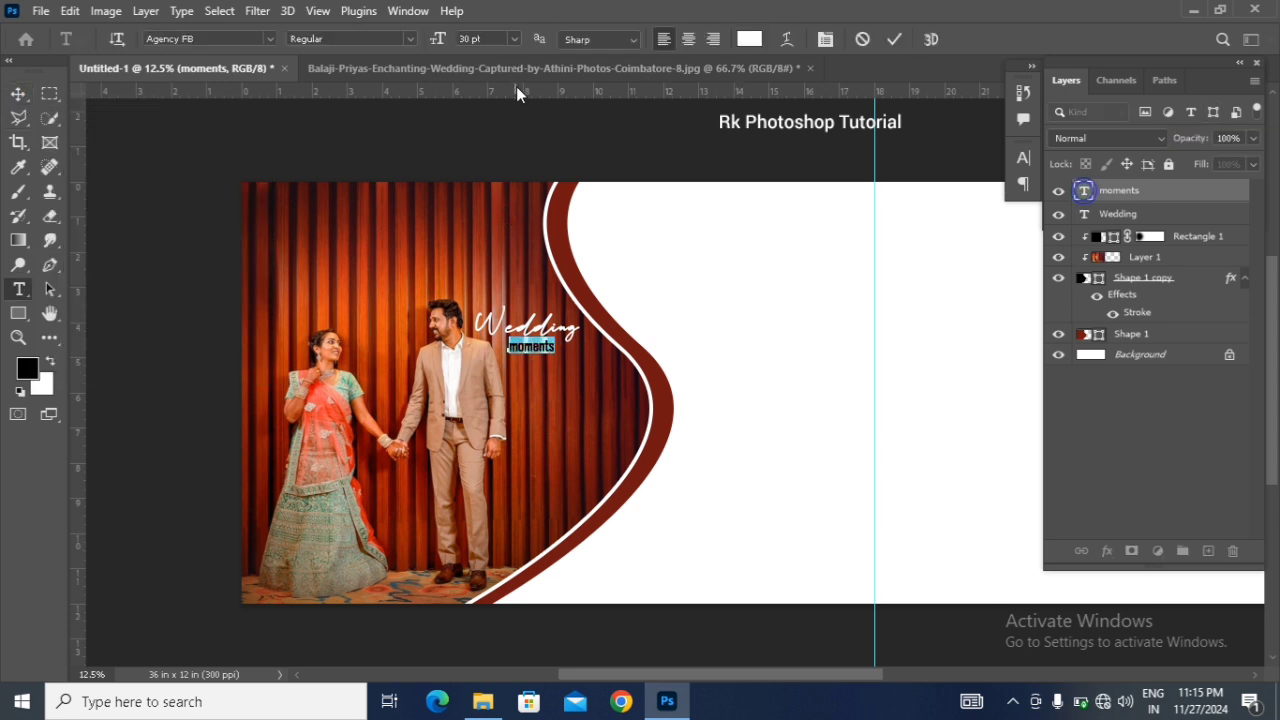
{"action": "left_click", "coordinate": [270, 38]}
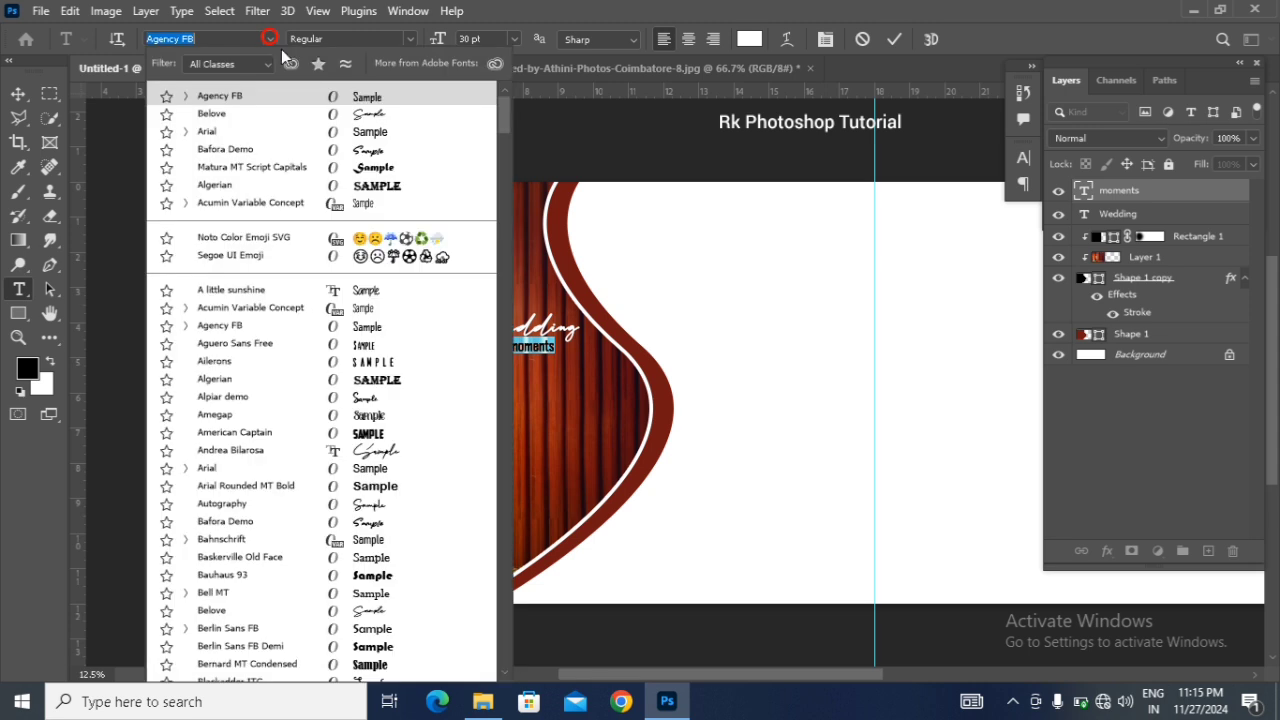
{"action": "left_click", "coordinate": [382, 327]}
{"action": "left_click", "coordinate": [19, 95]}
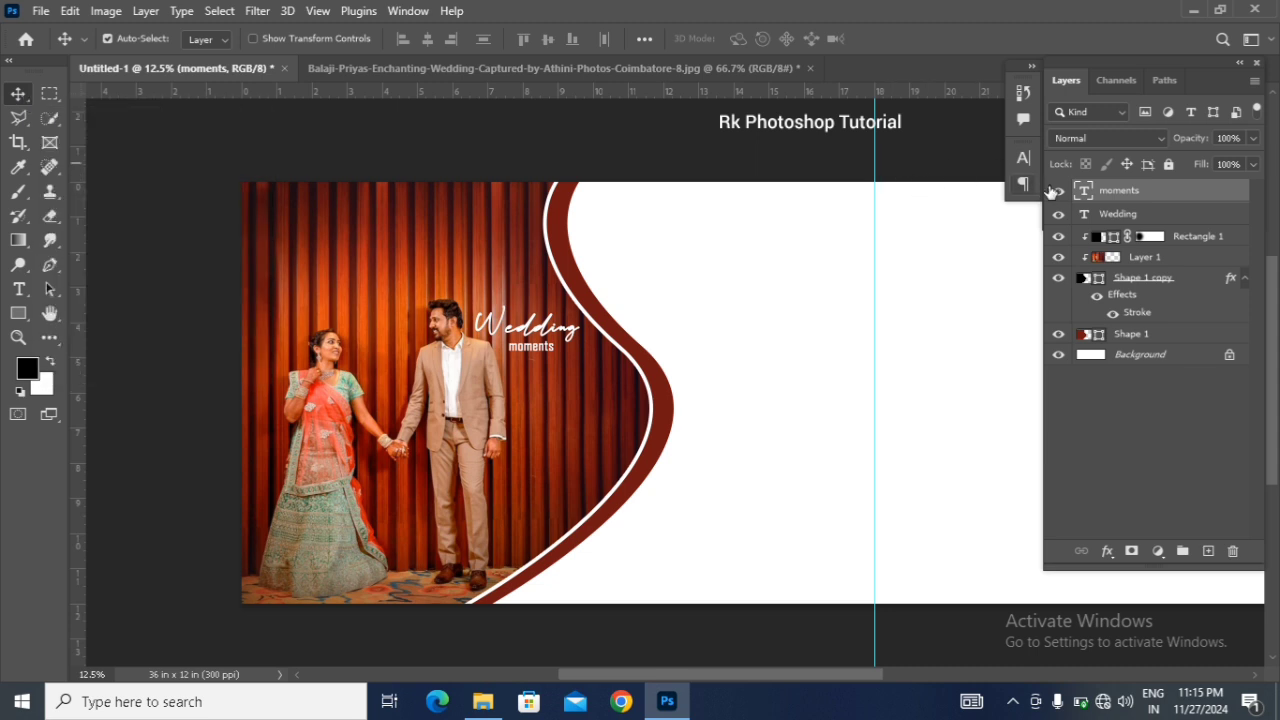
Step: Try all caps and superscript styling on the "moments" text and switch both back off
{"action": "double_click", "coordinate": [1084, 191]}
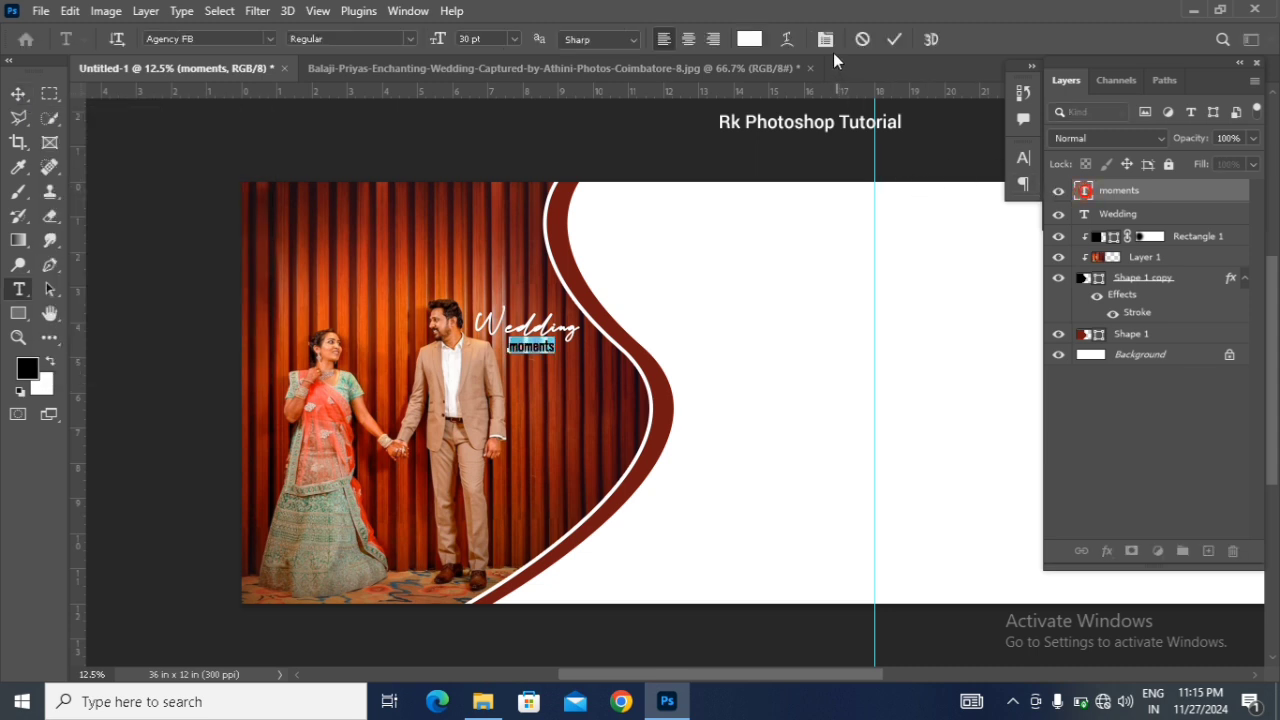
{"action": "left_click", "coordinate": [825, 39]}
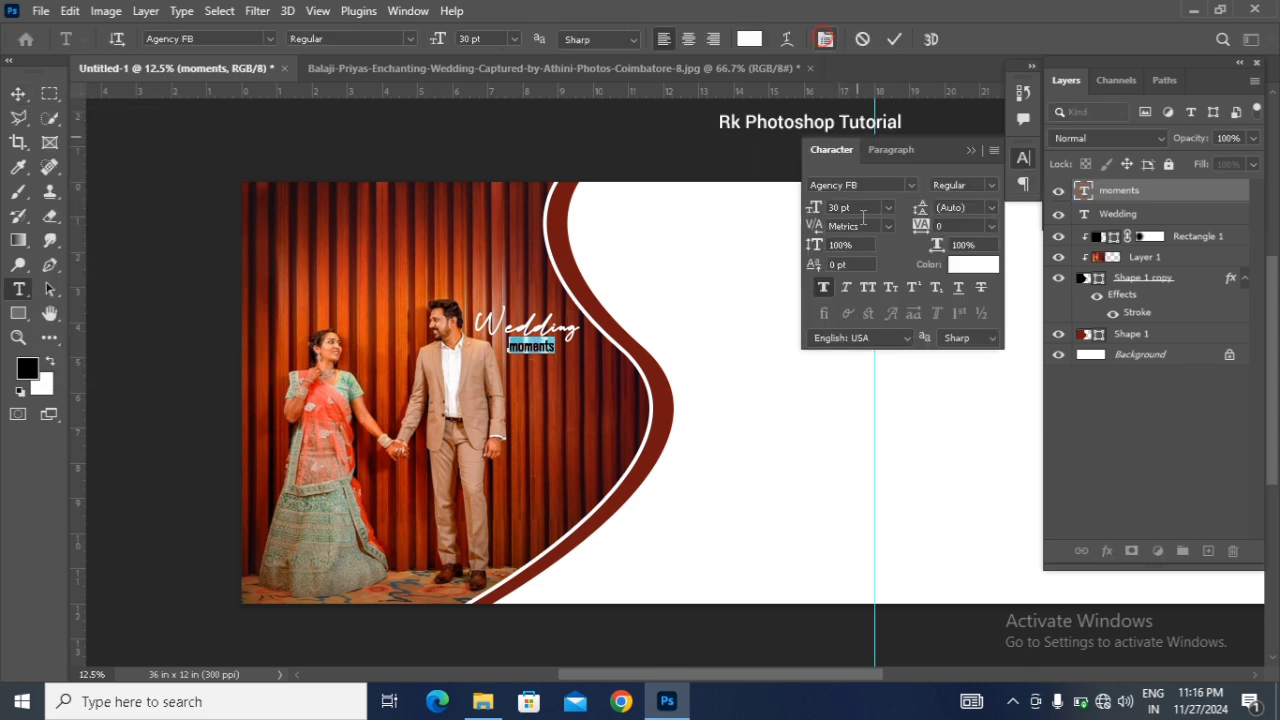
{"action": "left_click", "coordinate": [868, 286]}
{"action": "left_click", "coordinate": [909, 287]}
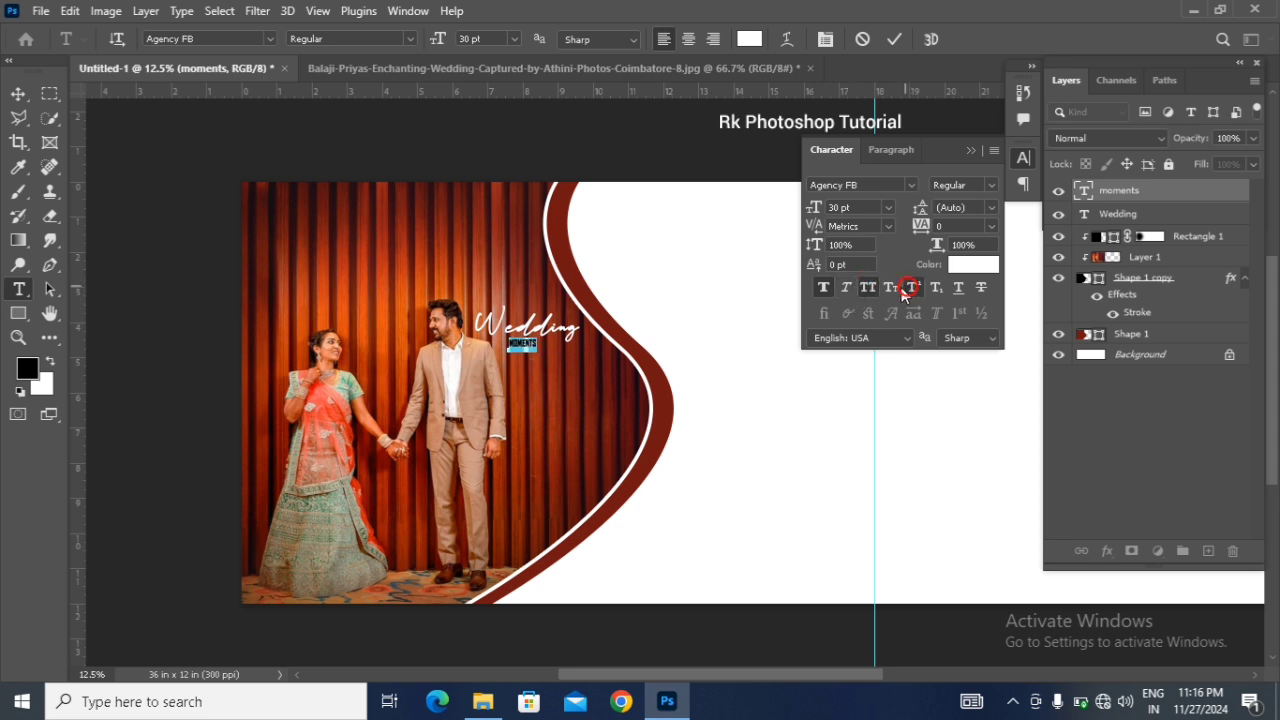
{"action": "left_click", "coordinate": [845, 288]}
{"action": "left_click", "coordinate": [859, 288]}
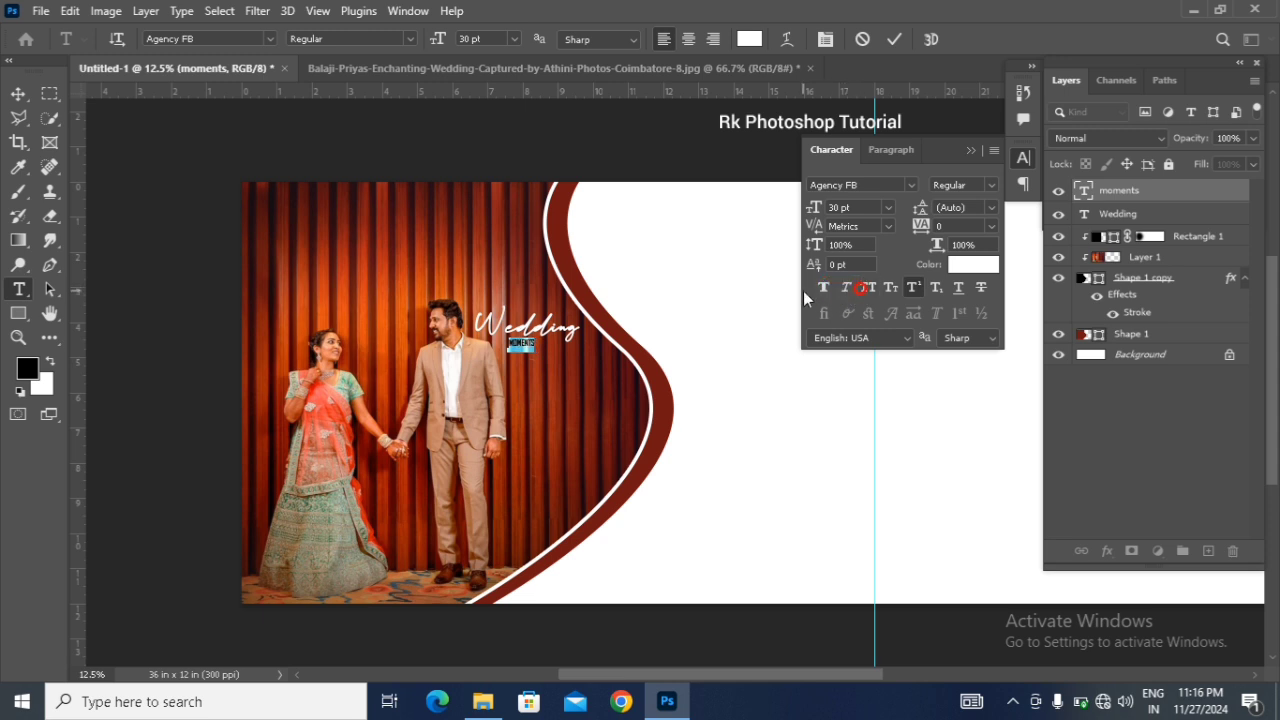
{"action": "left_click", "coordinate": [911, 287]}
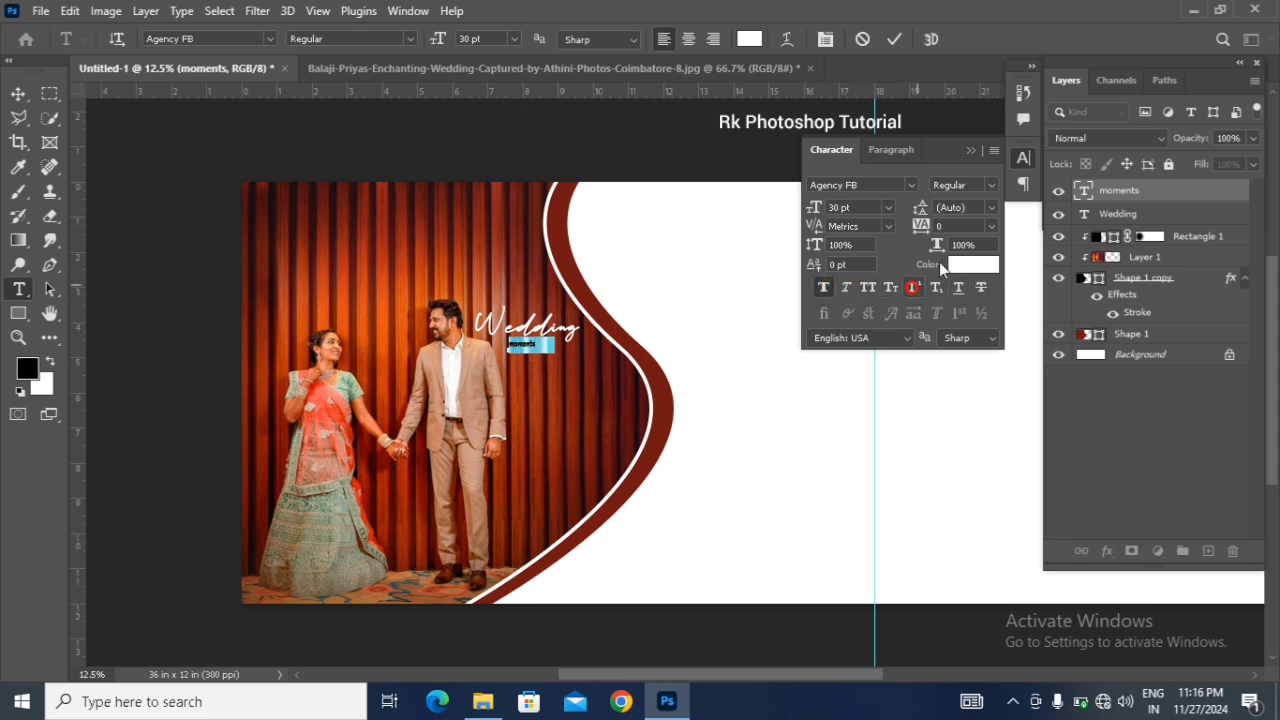
{"action": "left_click", "coordinate": [971, 151]}
{"action": "left_click", "coordinate": [18, 93]}
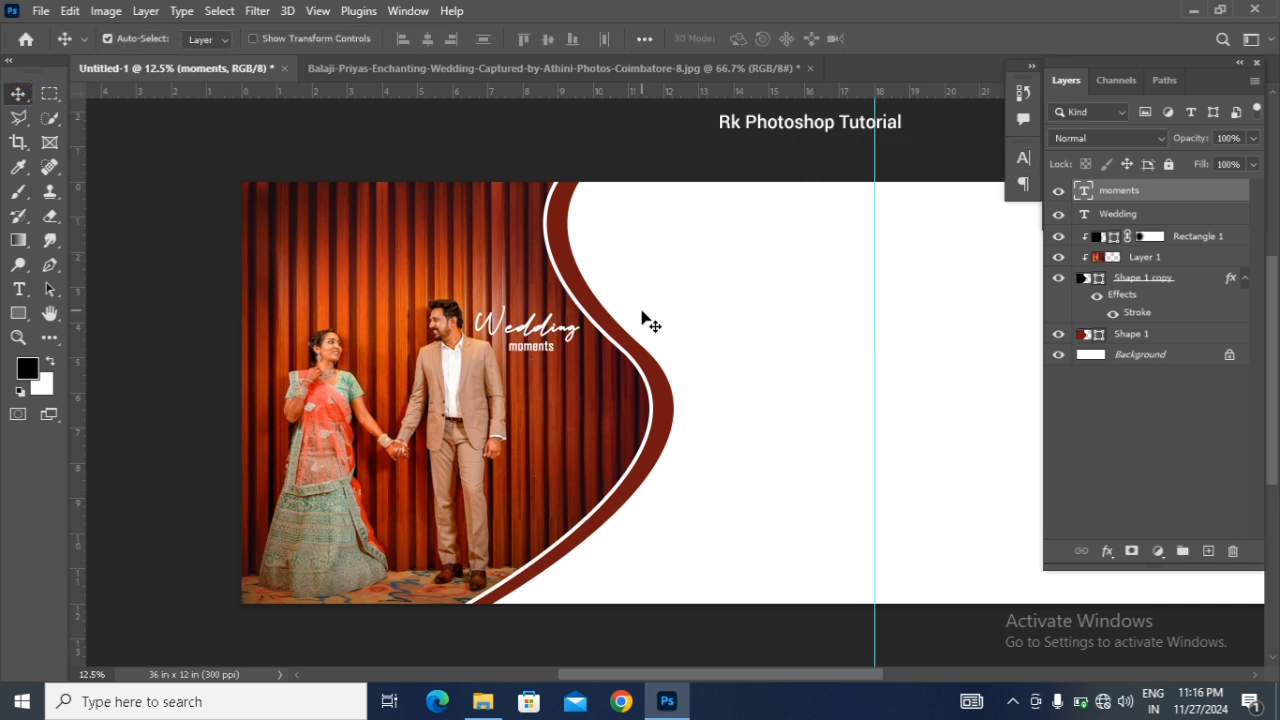
Step: Reduce the "moments" text to 24 pt and nudge it rightward beneath the second half of "Wedding"
{"action": "key", "text": "shift+Right"}
{"action": "key", "text": "shift+Right"}
{"action": "key", "text": "shift+Right"}
{"action": "key", "text": "shift+Right"}
{"action": "key", "text": "shift+Right"}
{"action": "key", "text": "shift+Right"}
{"action": "key", "text": "shift+Right"}
{"action": "key", "text": "shift+Right"}
{"action": "double_click", "coordinate": [1084, 191]}
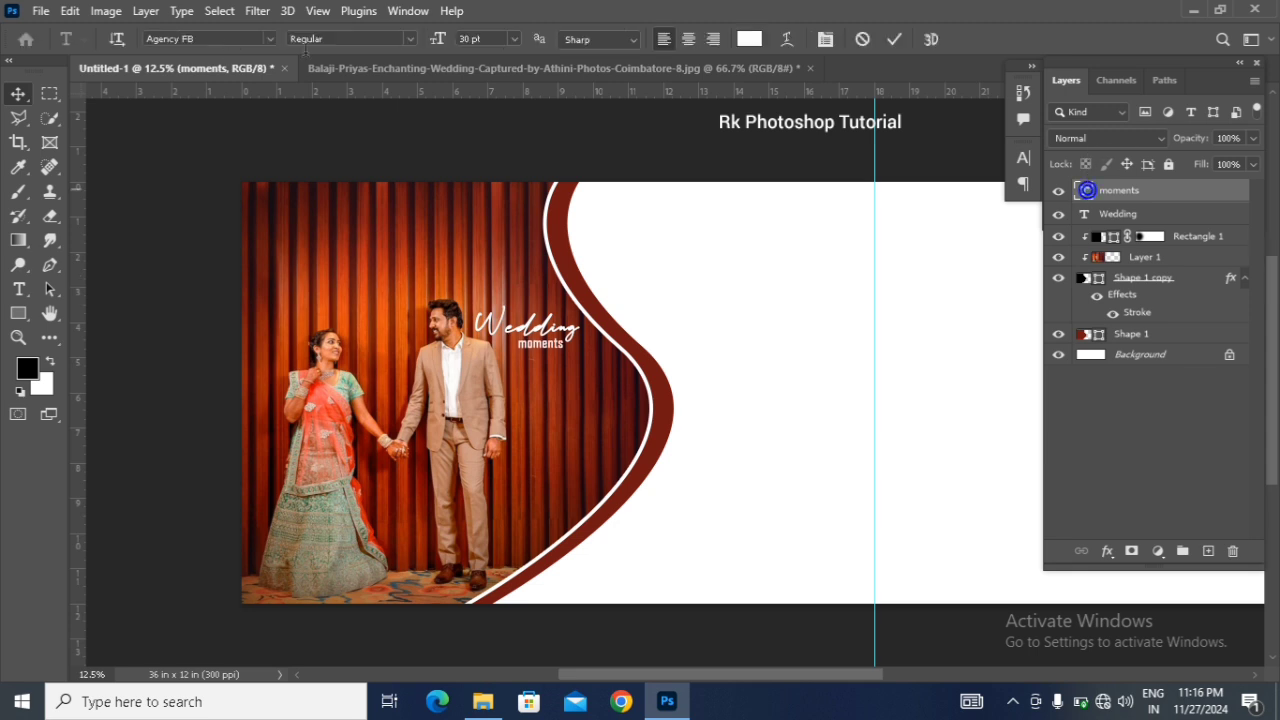
{"action": "left_click", "coordinate": [514, 38]}
{"action": "left_click", "coordinate": [492, 210]}
{"action": "left_click", "coordinate": [19, 94]}
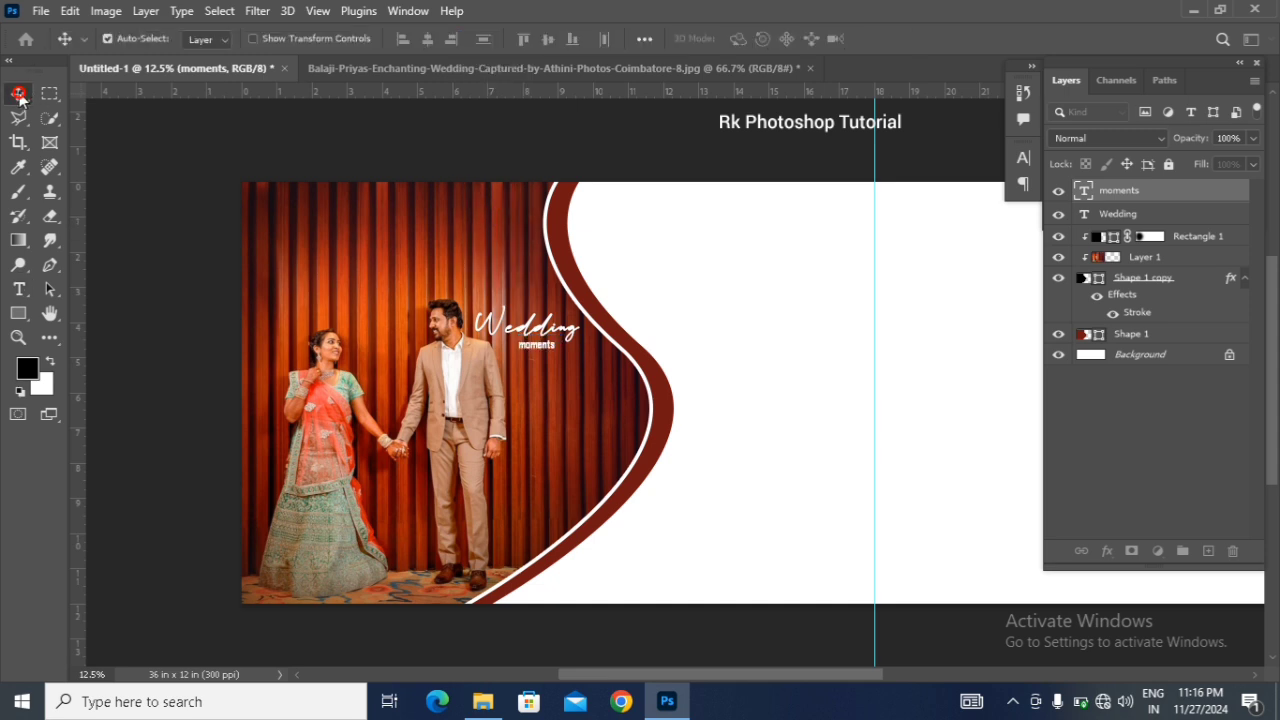
{"action": "key", "text": "Right"}
{"action": "key", "text": "Right"}
{"action": "key", "text": "Right"}
{"action": "key", "text": "Right"}
{"action": "key", "text": "Right"}
{"action": "key", "text": "Right"}
{"action": "key", "text": "Right"}
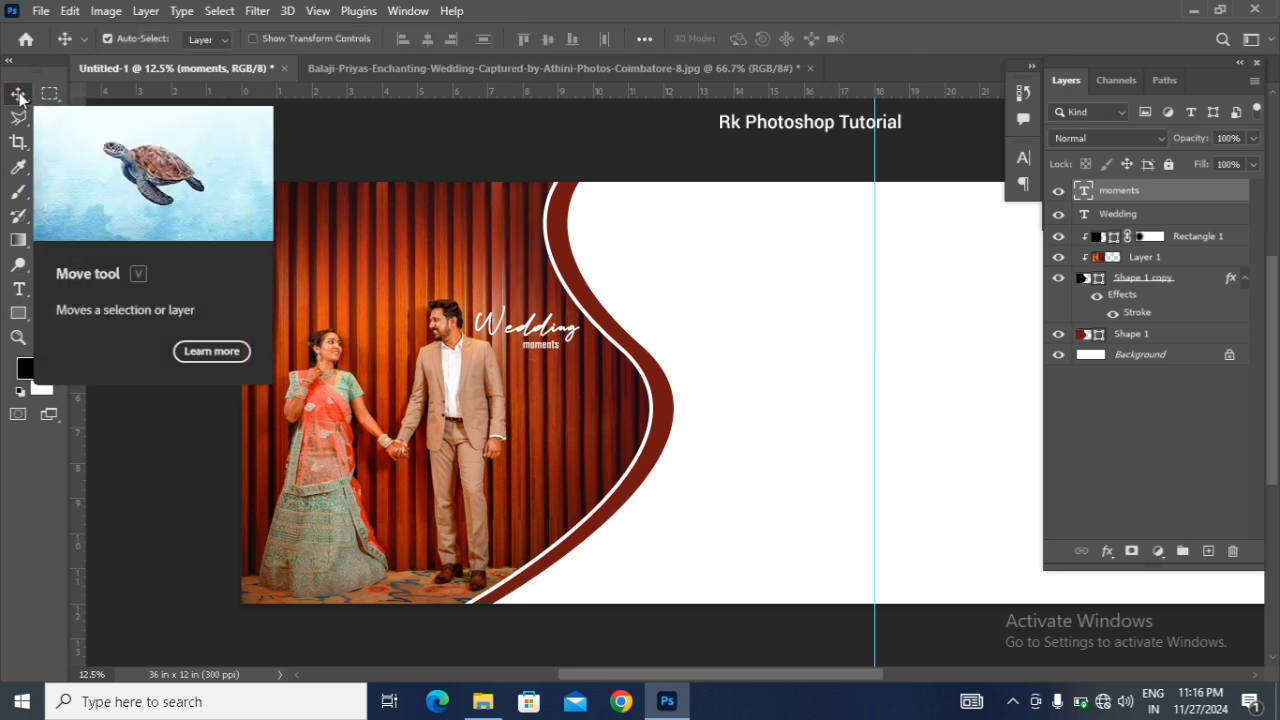
Step: Move the "Wedding" and "moments" texts together down into the widest part of the curve, beside the groom's chest
{"action": "left_click", "coordinate": [1117, 218], "text": "shift"}
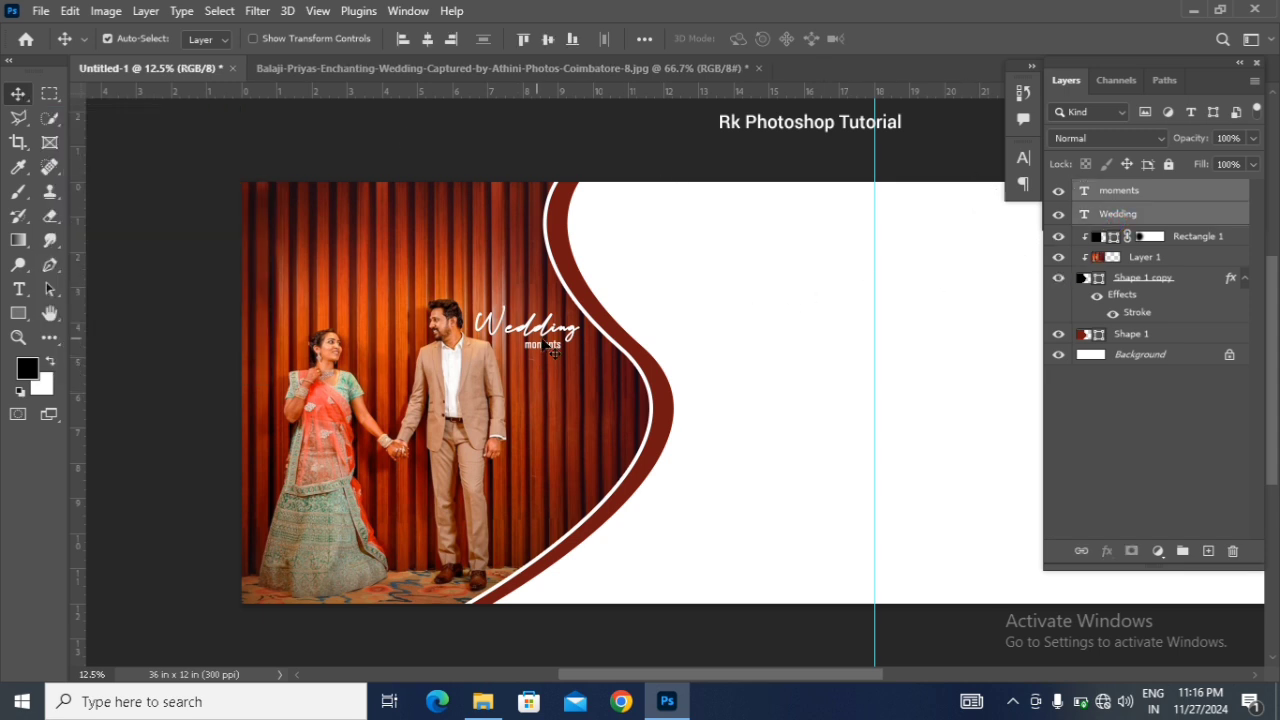
{"action": "left_click_drag", "start_coordinate": [575, 344], "coordinate": [622, 412]}
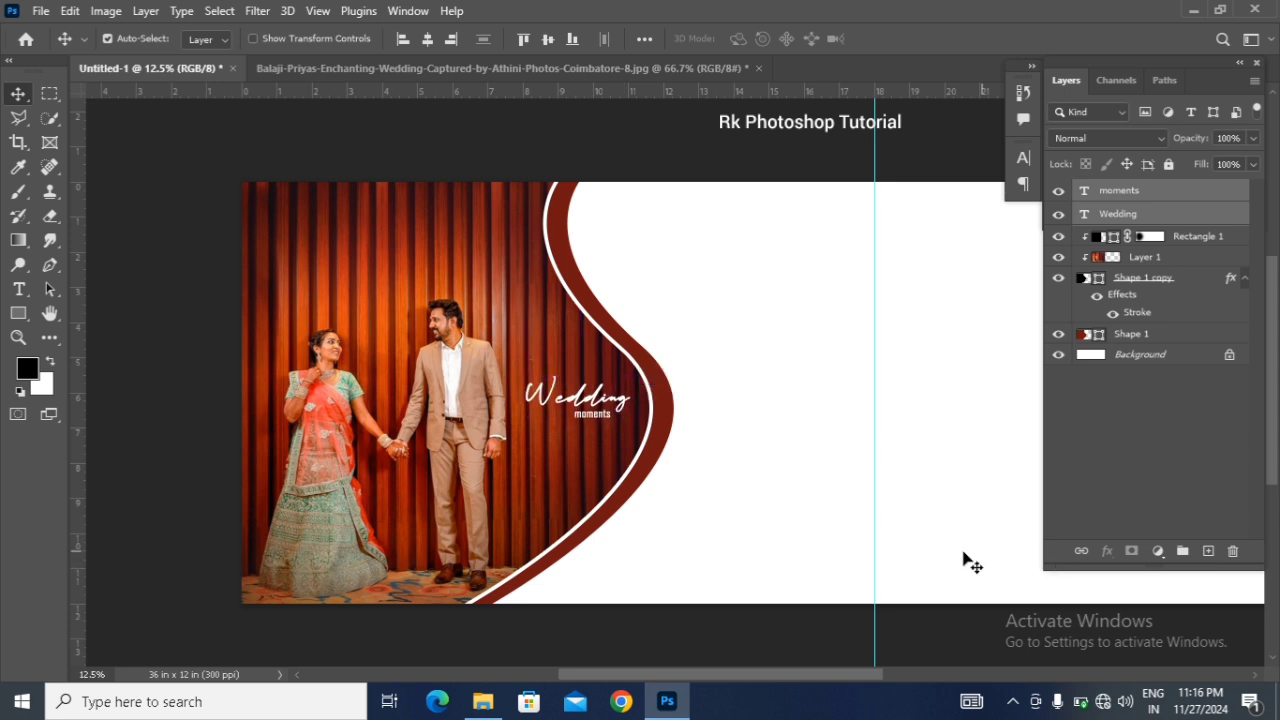
{"action": "scroll", "coordinate": [631, 428], "scroll_direction": "down", "scroll_amount": 1}
{"action": "scroll", "coordinate": [631, 430], "scroll_direction": "up", "scroll_amount": 1}
Step: Bring the bride's portrait with hanging vines into the album spread, directly above the Background layer
{"action": "left_click_drag", "start_coordinate": [645, 676], "coordinate": [672, 676]}
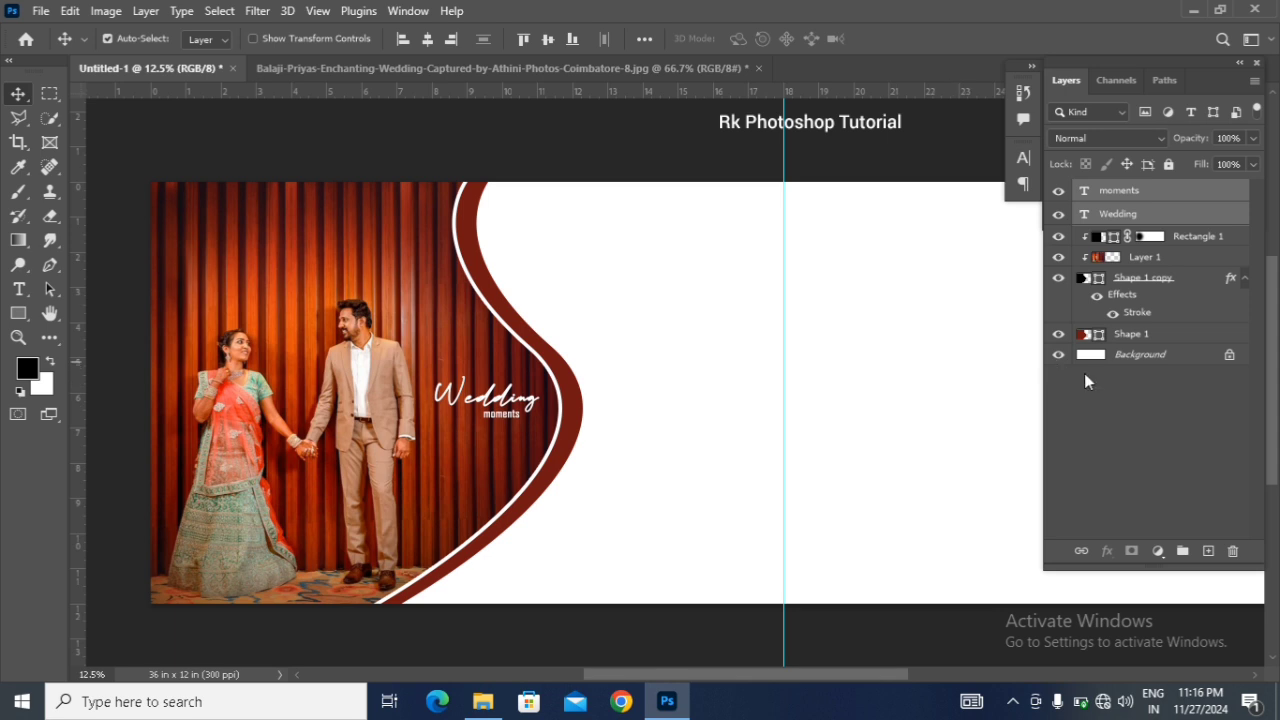
{"action": "left_click", "coordinate": [1101, 360]}
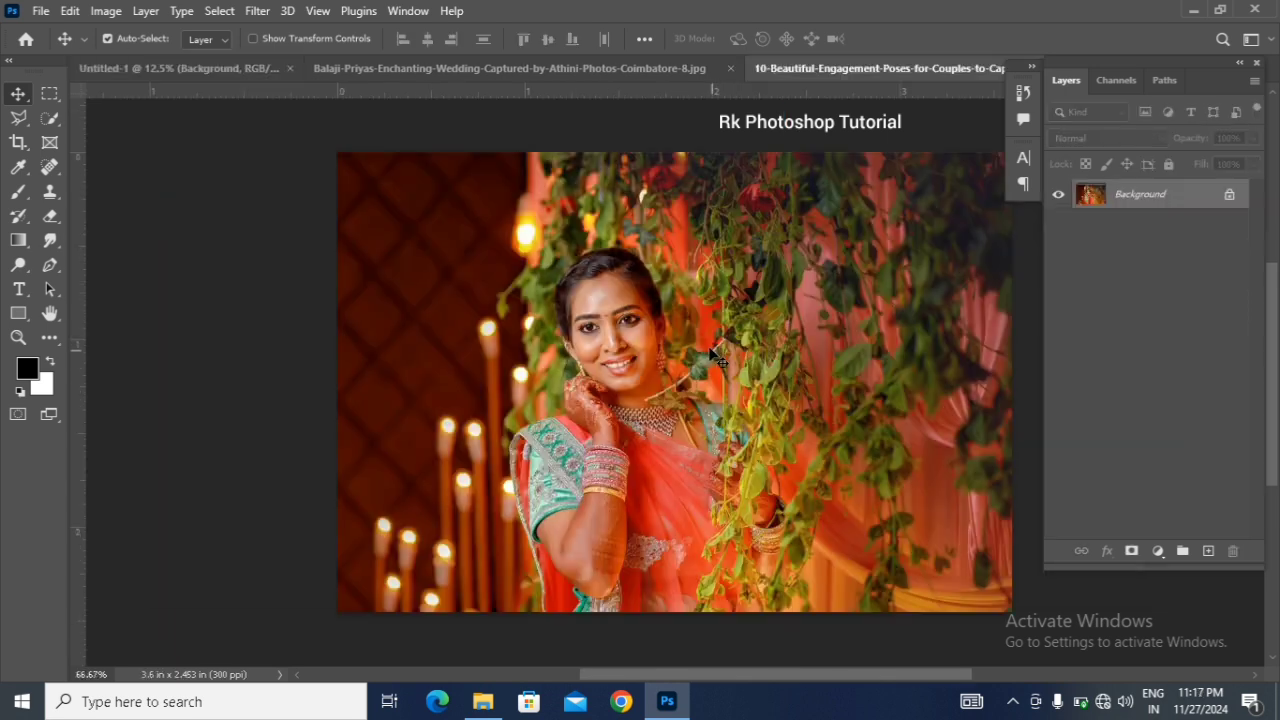
{"action": "left_click_drag", "start_coordinate": [715, 358], "coordinate": [588, 407]}
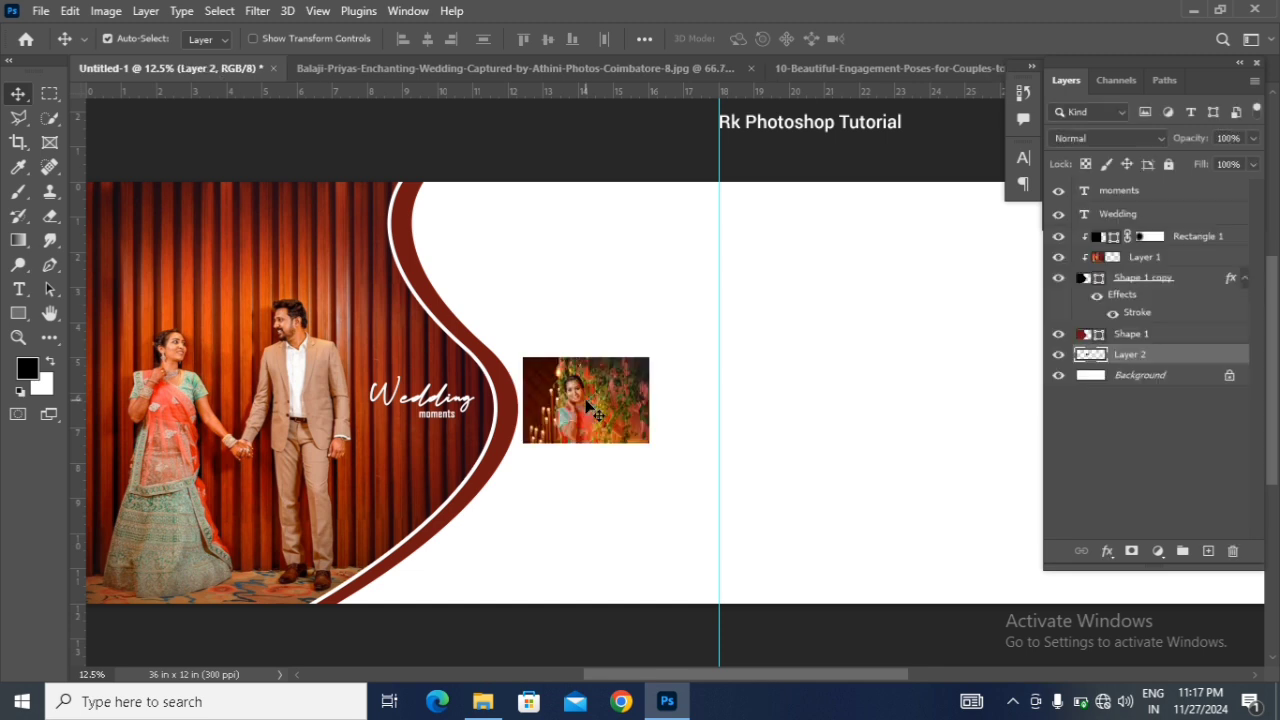
Step: Enlarge the bride's portrait to about 507% so it fills the spread's height, and position it behind the curved border
{"action": "key", "text": "ctrl+t"}
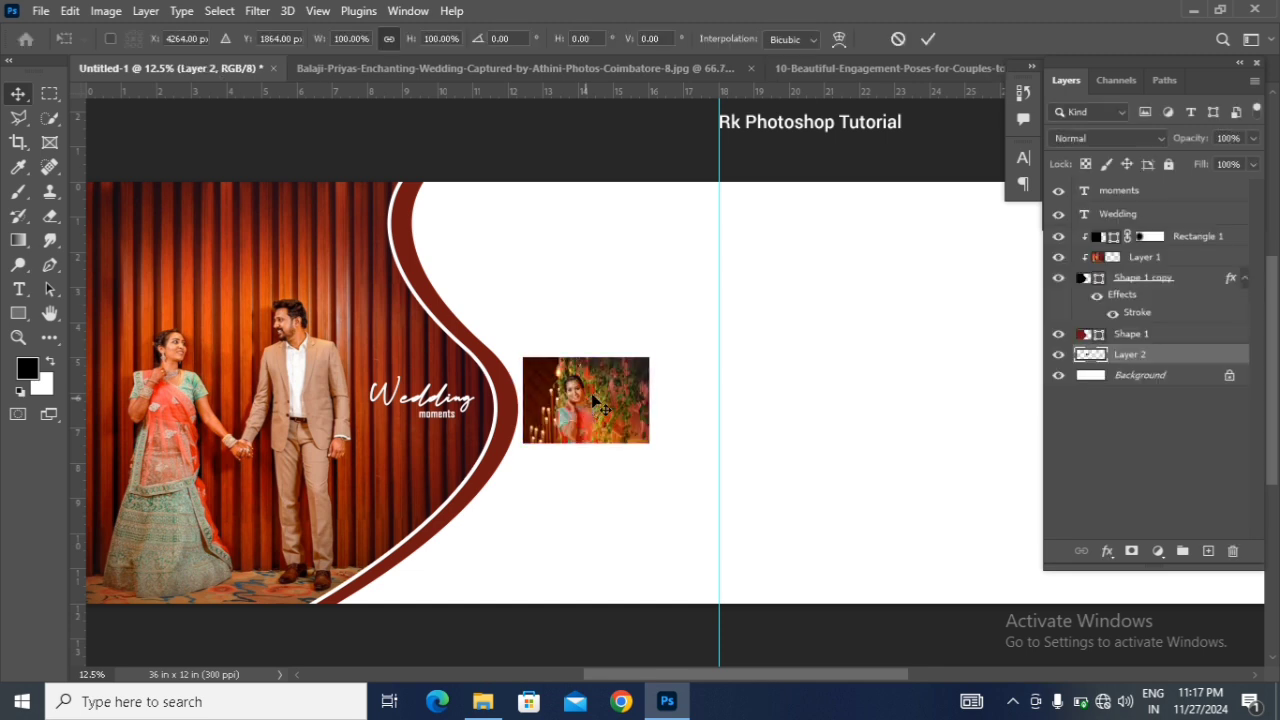
{"action": "left_click_drag", "start_coordinate": [651, 355], "coordinate": [1003, 343]}
{"action": "left_click_drag", "start_coordinate": [575, 408], "coordinate": [655, 404]}
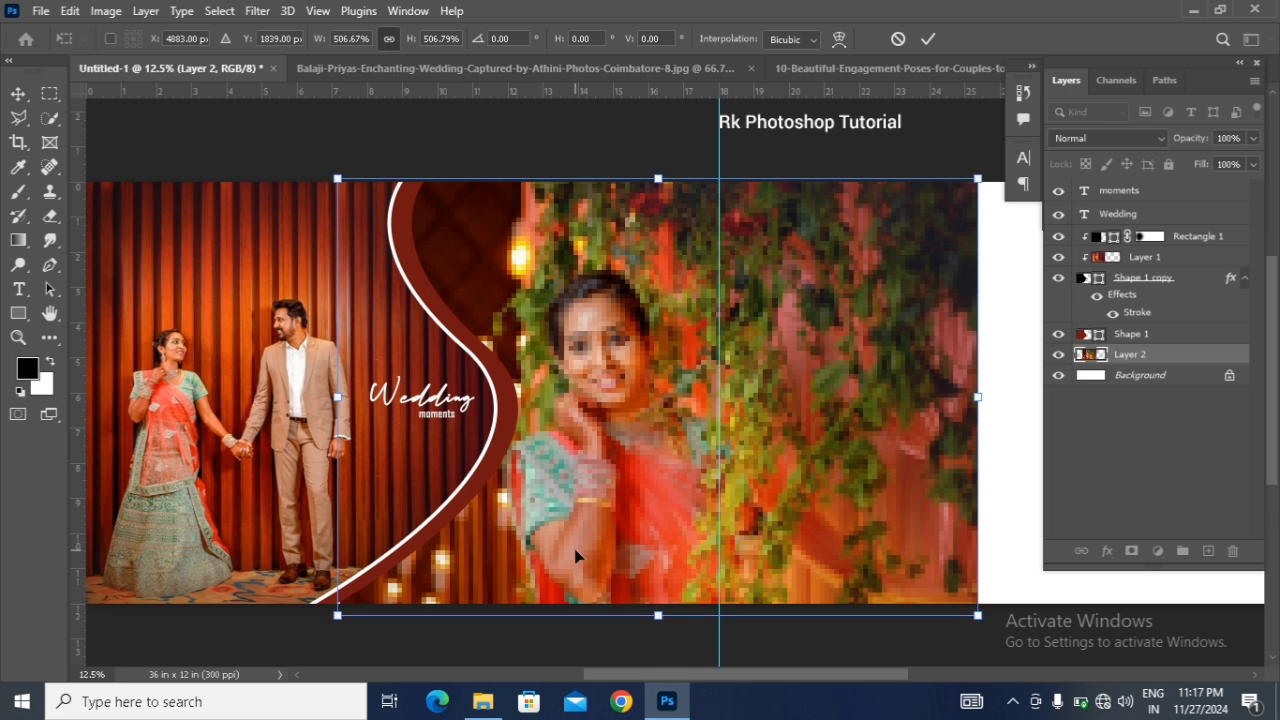
{"action": "key", "text": "Up"}
{"action": "key", "text": "Up"}
{"action": "key", "text": "Up"}
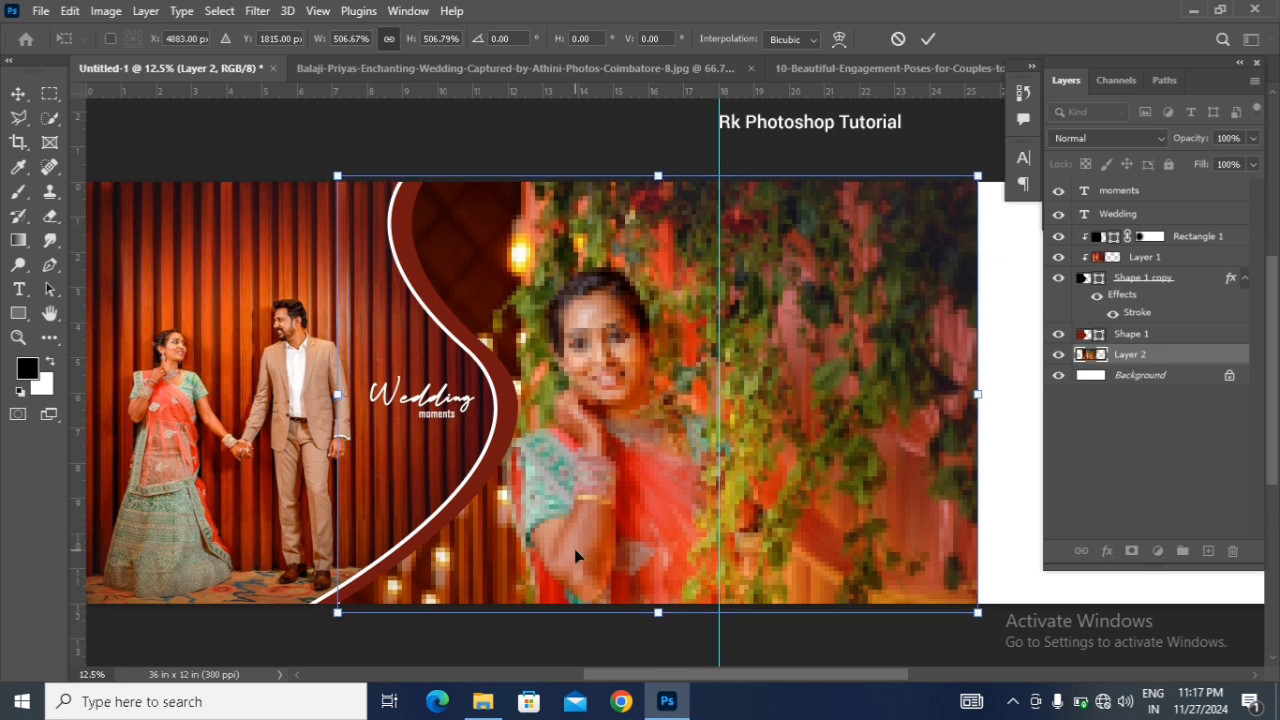
{"action": "key", "text": "Right"}
{"action": "key", "text": "Right"}
{"action": "key", "text": "Right"}
{"action": "key", "text": "Right"}
{"action": "key", "text": "Right"}
{"action": "key", "text": "Left"}
{"action": "key", "text": "Left"}
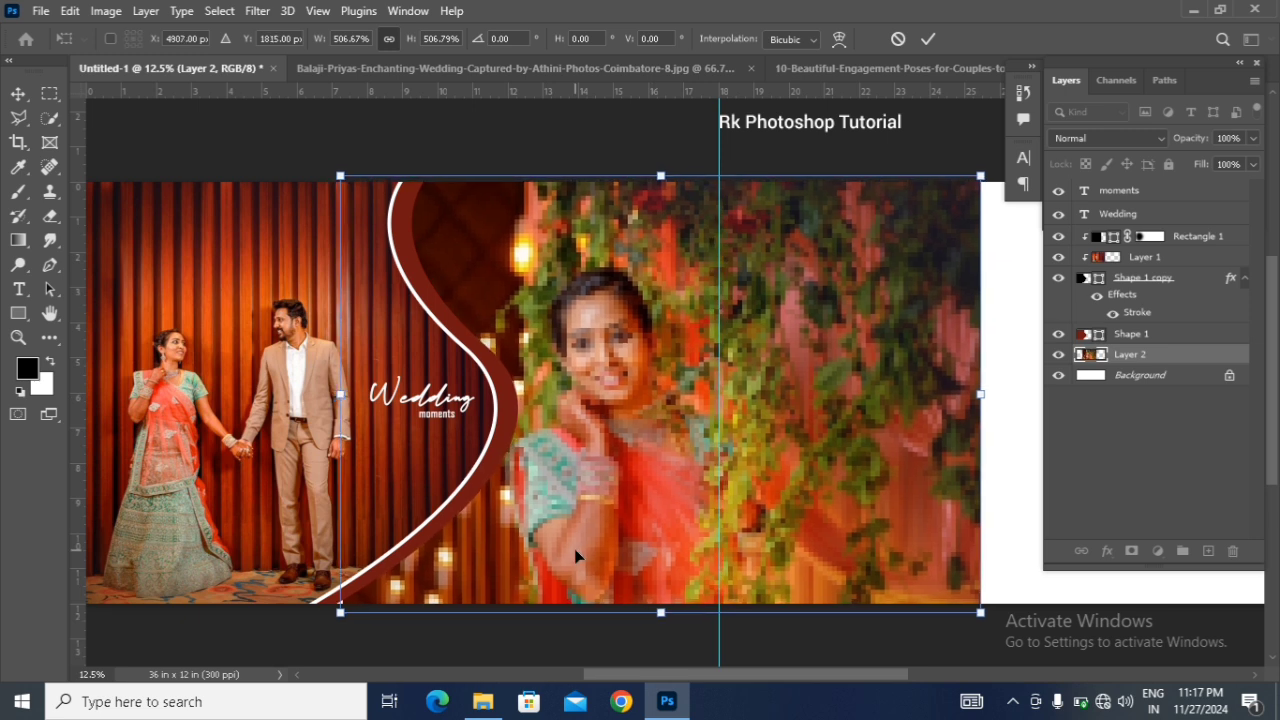
{"action": "key", "text": "Return"}
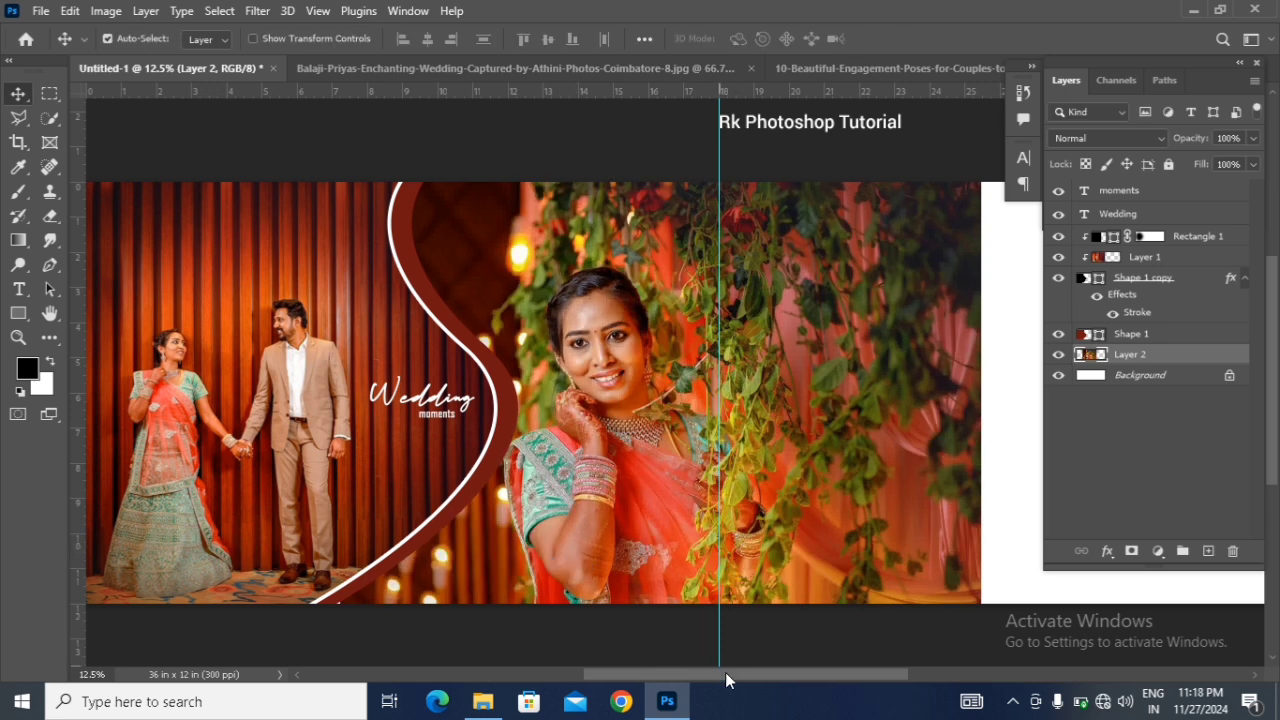
Step: Draw a black rectangle about 30.05 × 13.38 in above the Background layer, covering the white area and extending past the spread's right edge
{"action": "left_click_drag", "start_coordinate": [726, 675], "coordinate": [799, 675]}
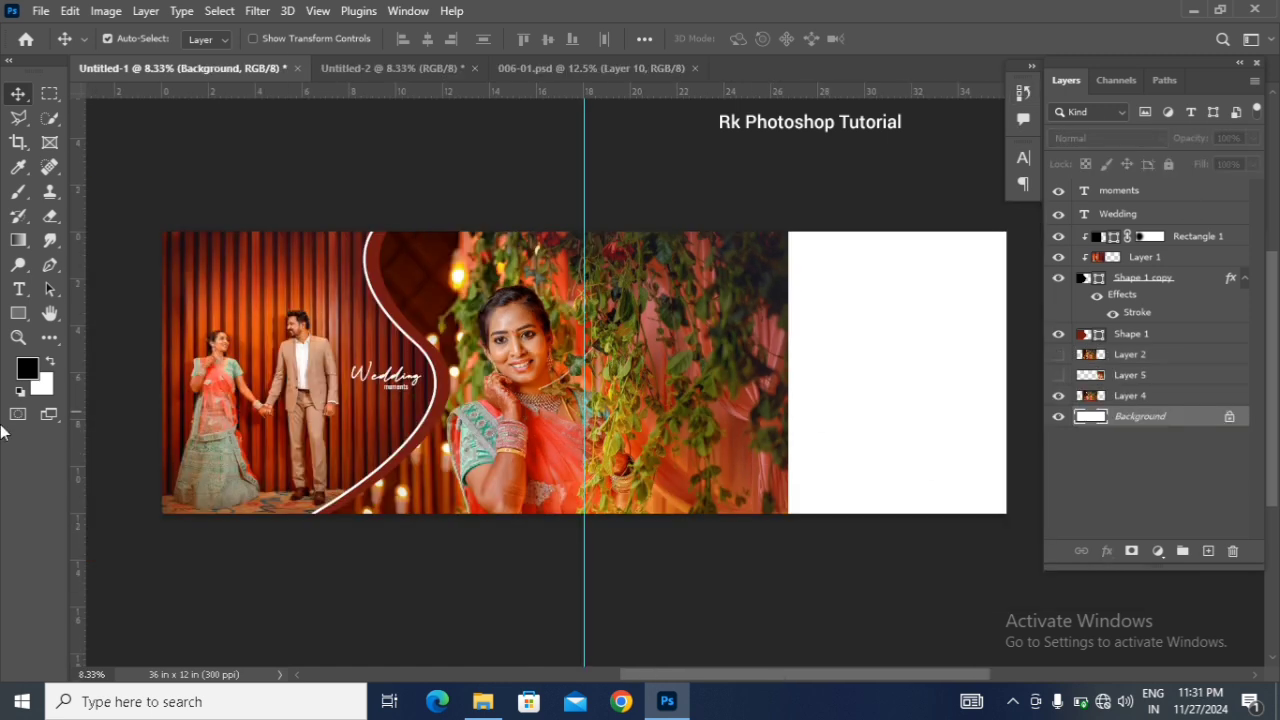
{"action": "right_click", "coordinate": [18, 313]}
{"action": "left_click", "coordinate": [119, 311]}
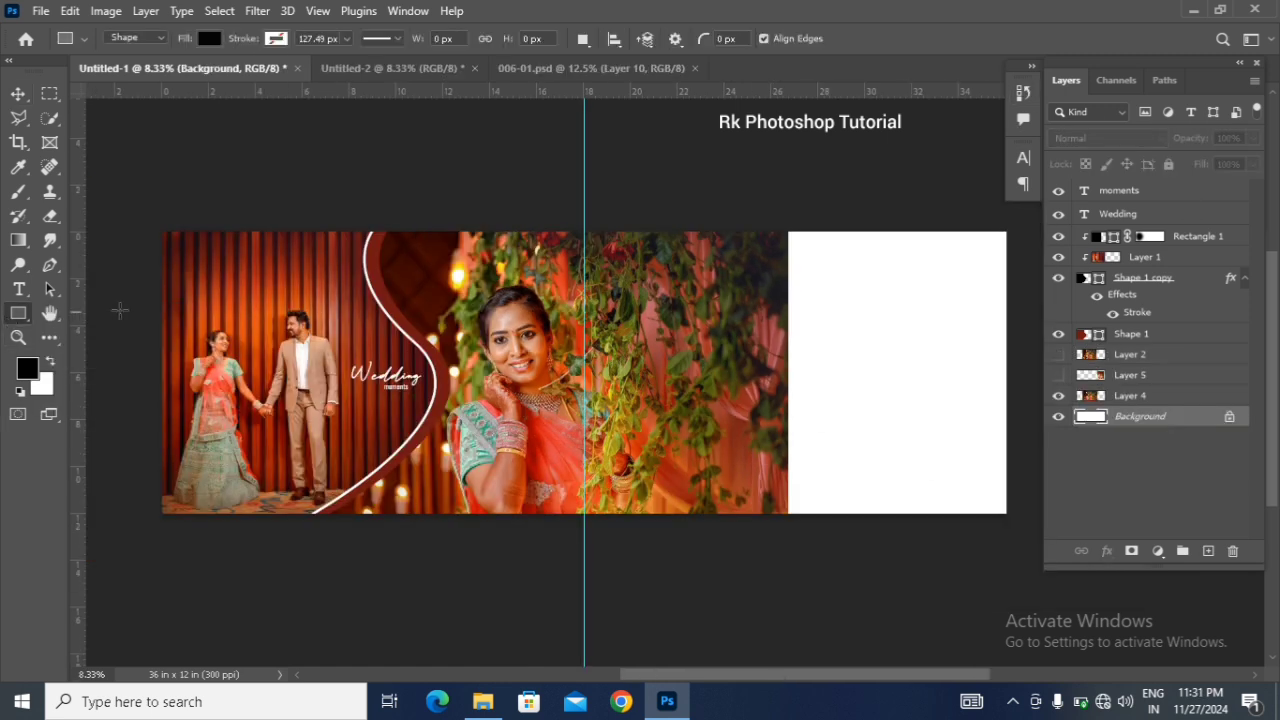
{"action": "left_click_drag", "start_coordinate": [340, 221], "coordinate": [1030, 532]}
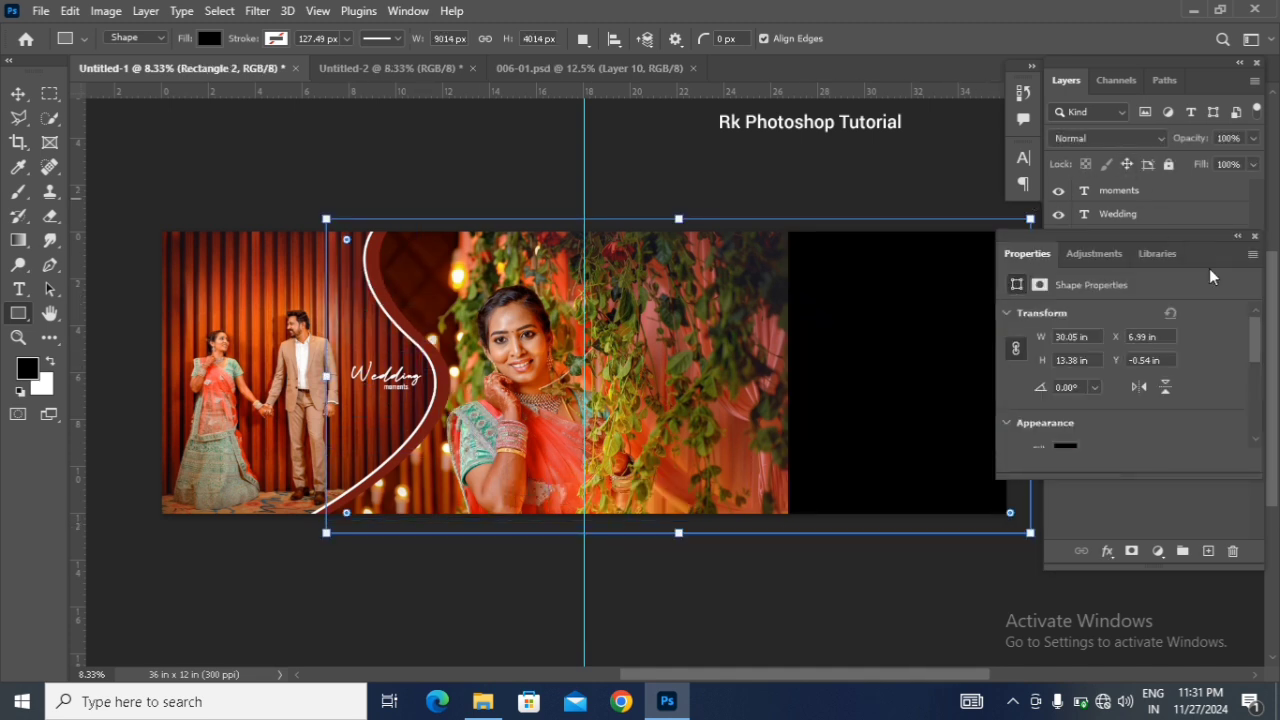
{"action": "left_click", "coordinate": [1255, 236]}
{"action": "key", "text": "v"}
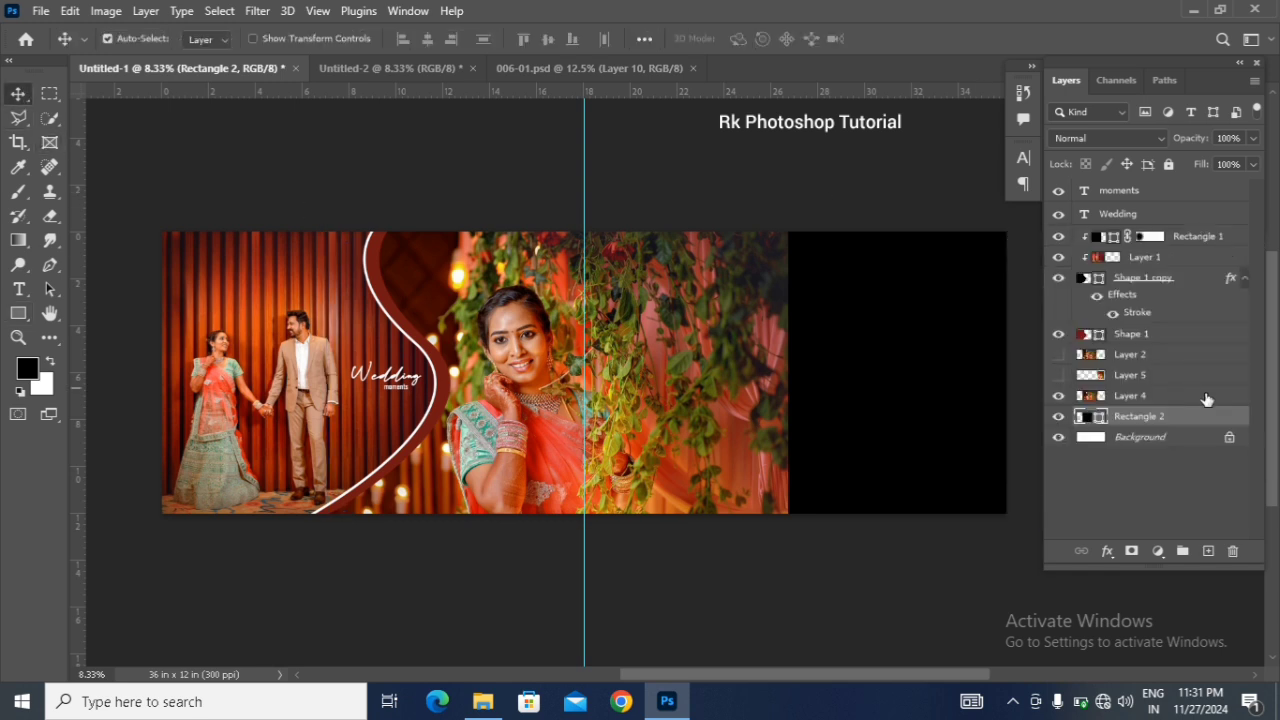
Step: Recolour the black rectangle behind the bride's portrait with the dusty red #b3585d sampled from the photo's backdrop
{"action": "key", "text": "ctrl+plus"}
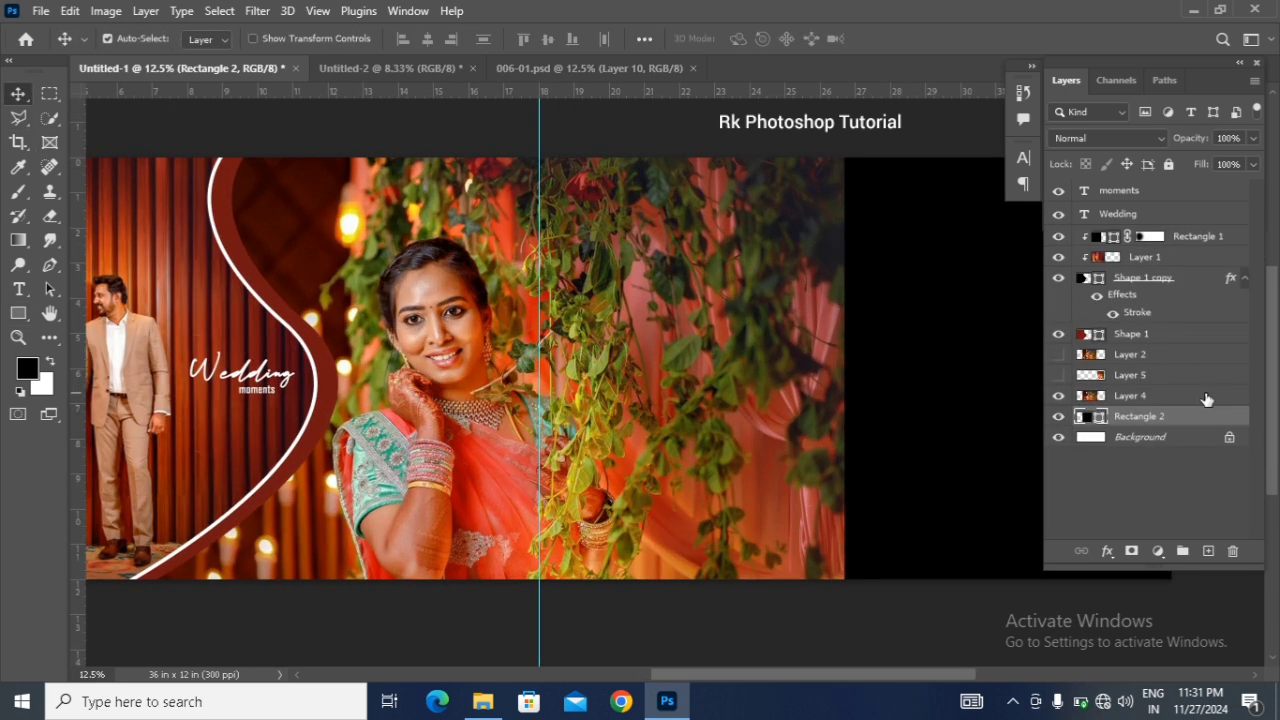
{"action": "double_click", "coordinate": [1094, 418]}
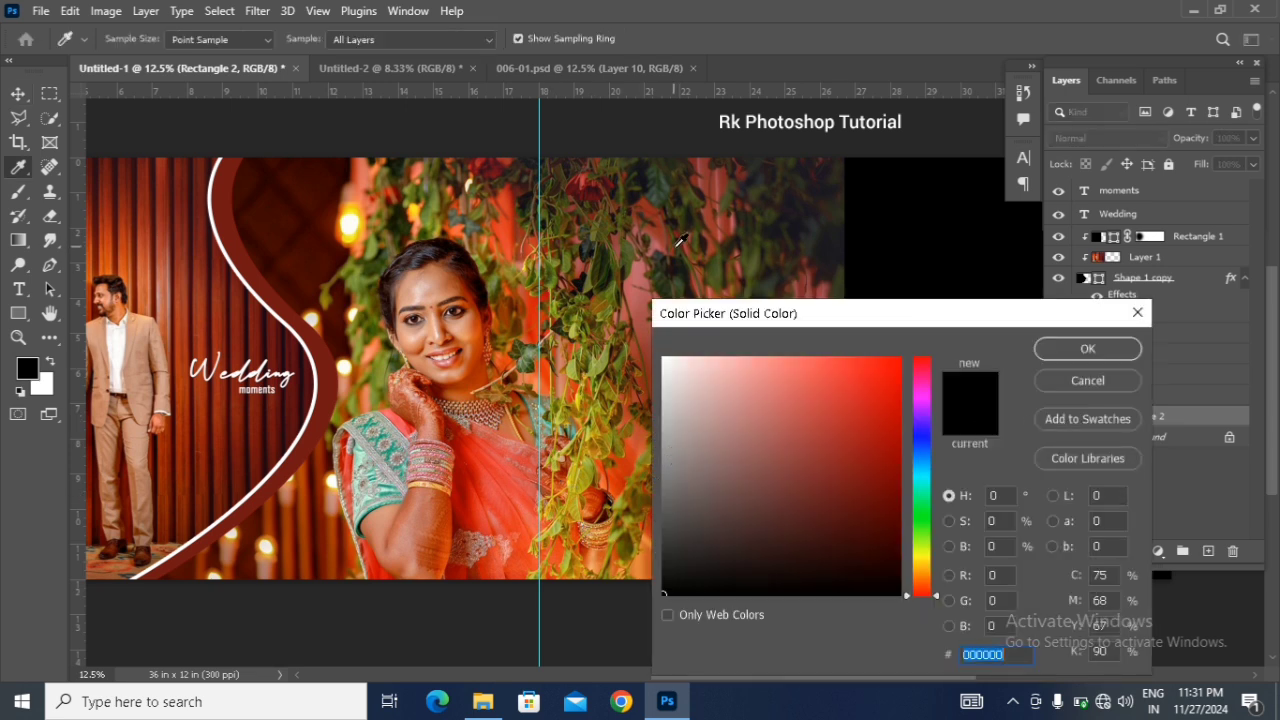
{"action": "left_click", "coordinate": [647, 291]}
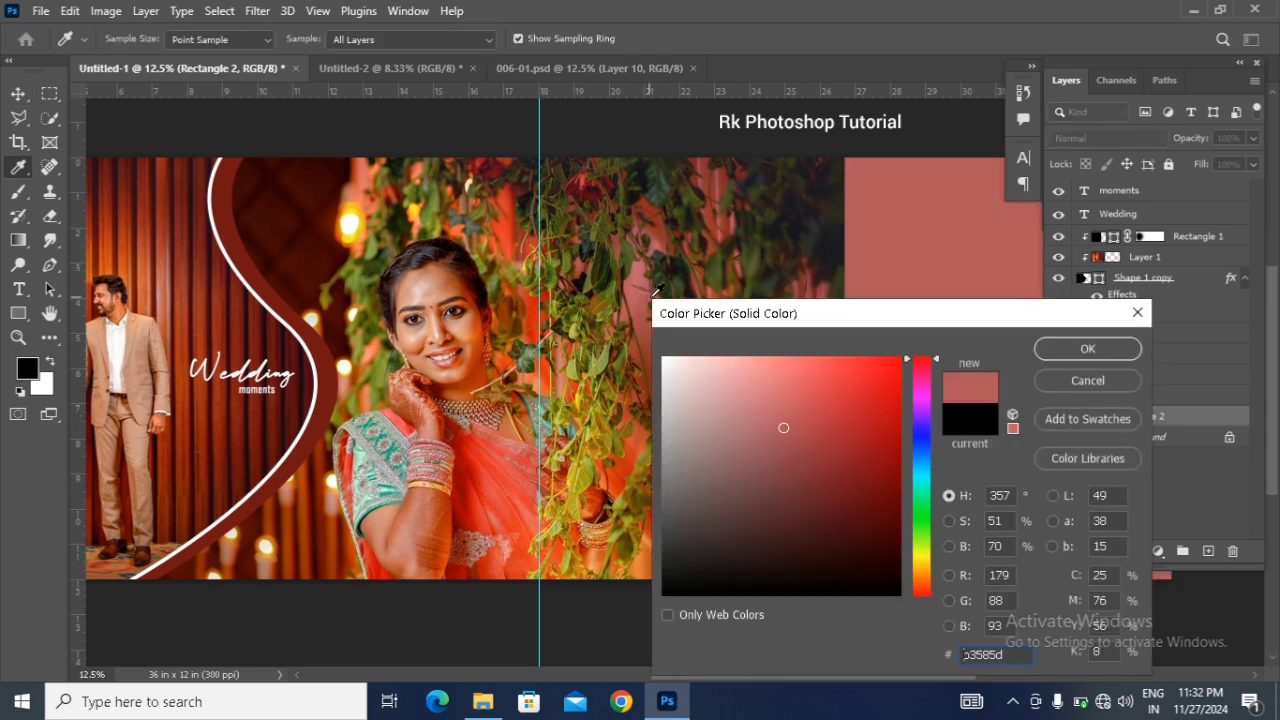
{"action": "left_click", "coordinate": [1088, 349]}
Step: Add a layer mask to the bride's portrait and fade its right edge into the red background with a soft black 2100 px brush
{"action": "left_click_drag", "start_coordinate": [792, 675], "coordinate": [804, 672]}
{"action": "left_click", "coordinate": [1130, 395]}
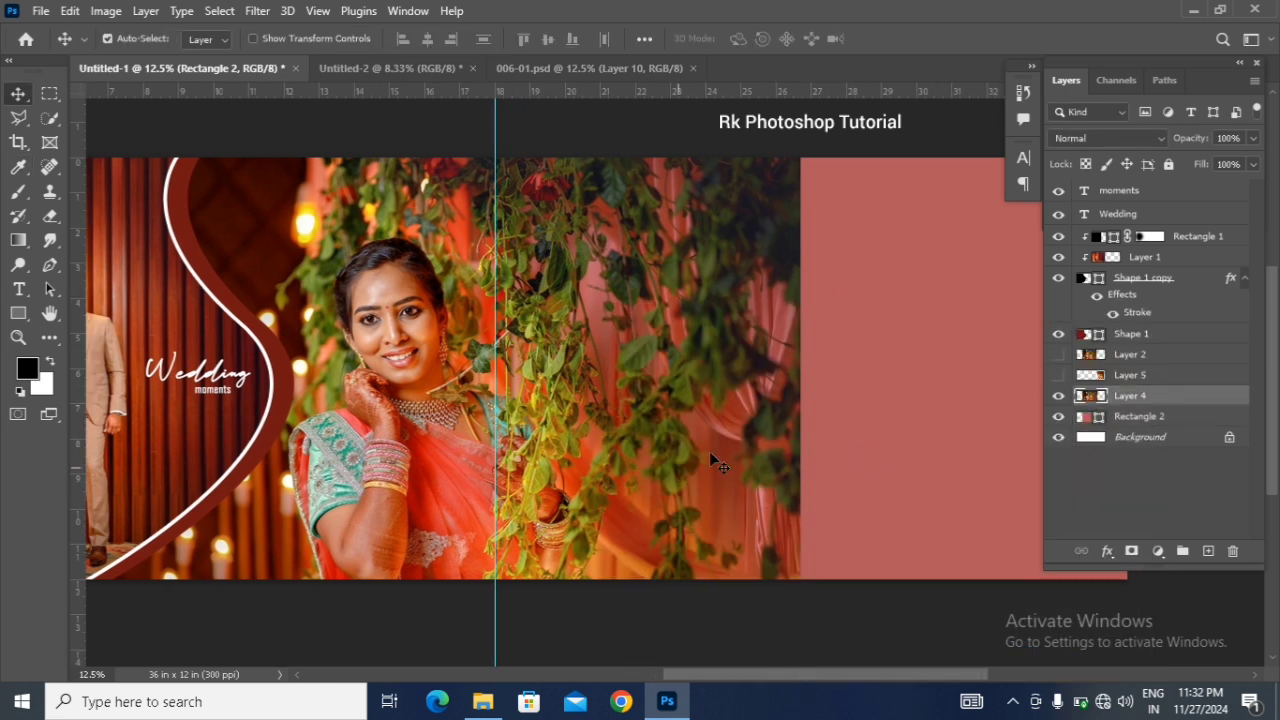
{"action": "left_click", "coordinate": [1132, 551]}
{"action": "left_click", "coordinate": [18, 191]}
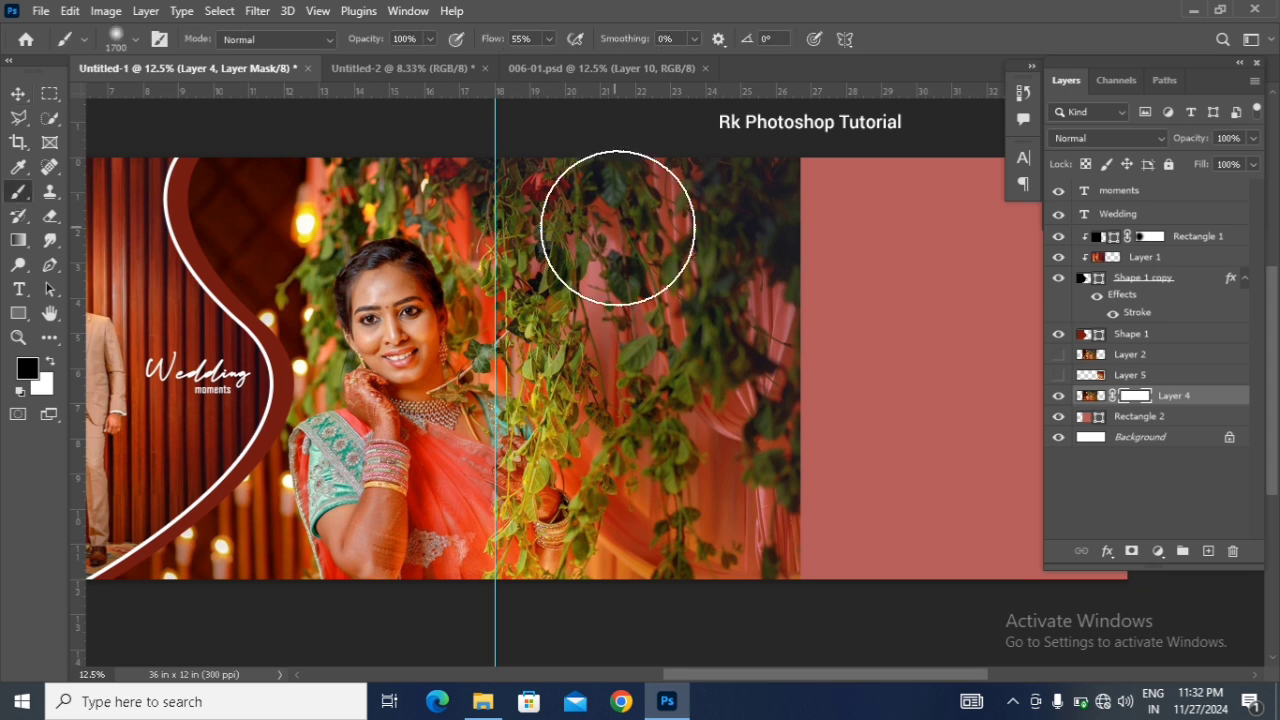
{"action": "key", "text": "bracketright"}
{"action": "key", "text": "bracketright"}
{"action": "key", "text": "bracketright"}
{"action": "key", "text": "bracketright"}
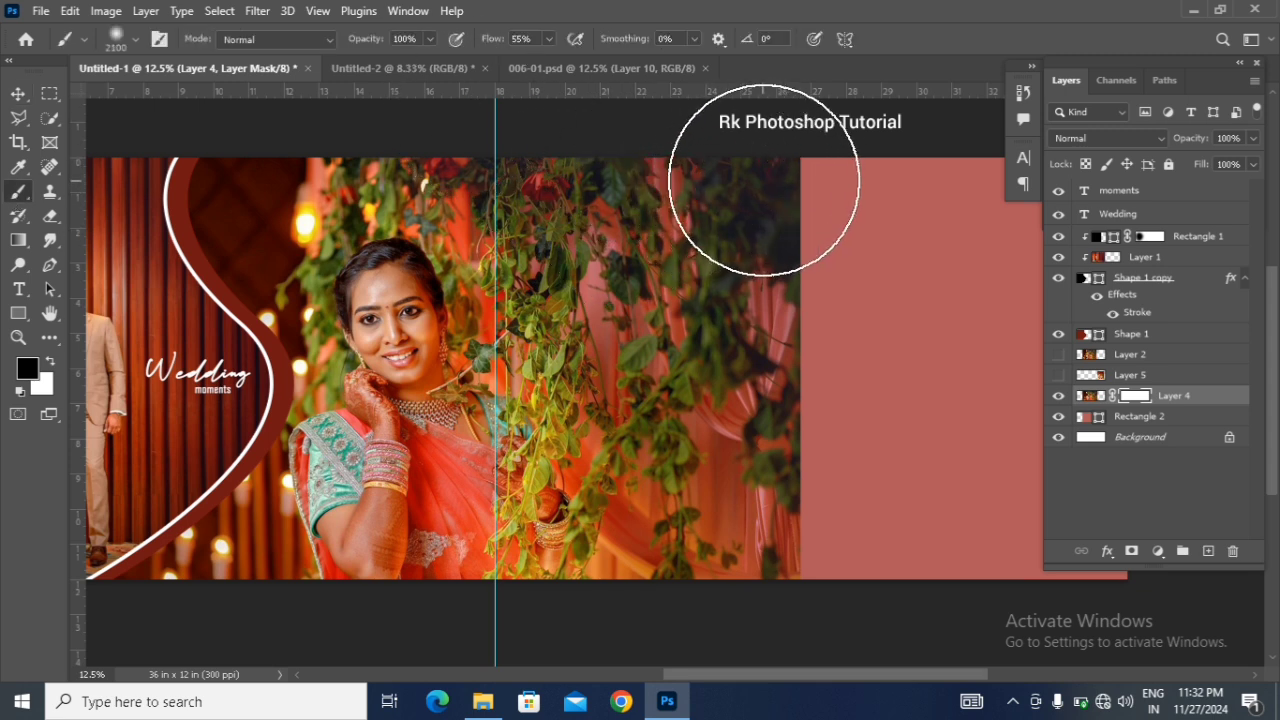
{"action": "mouse_move", "coordinate": [777, 234]}
{"action": "left_mouse_down"}
{"action": "mouse_move", "coordinate": [795, 332]}
{"action": "mouse_move", "coordinate": [797, 116]}
{"action": "mouse_move", "coordinate": [839, 355]}
{"action": "mouse_move", "coordinate": [837, 178]}
{"action": "mouse_move", "coordinate": [843, 550]}
{"action": "mouse_move", "coordinate": [865, 468]}
{"action": "mouse_move", "coordinate": [851, 228]}
{"action": "mouse_move", "coordinate": [838, 603]}
{"action": "mouse_move", "coordinate": [838, 526]}
{"action": "mouse_move", "coordinate": [732, 290]}
{"action": "mouse_move", "coordinate": [824, 432]}
{"action": "mouse_move", "coordinate": [836, 403]}
{"action": "mouse_move", "coordinate": [841, 560]}
{"action": "left_mouse_up"}
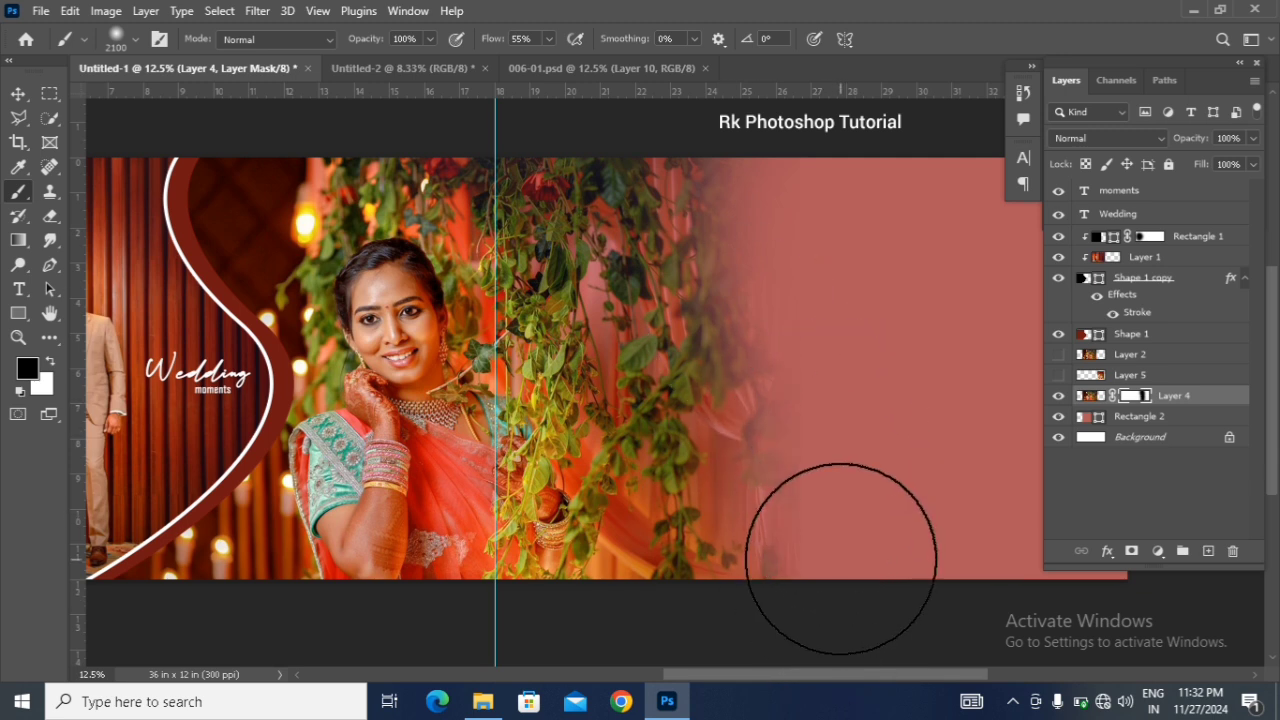
{"action": "scroll", "coordinate": [829, 514], "scroll_direction": "down", "scroll_amount": 3}
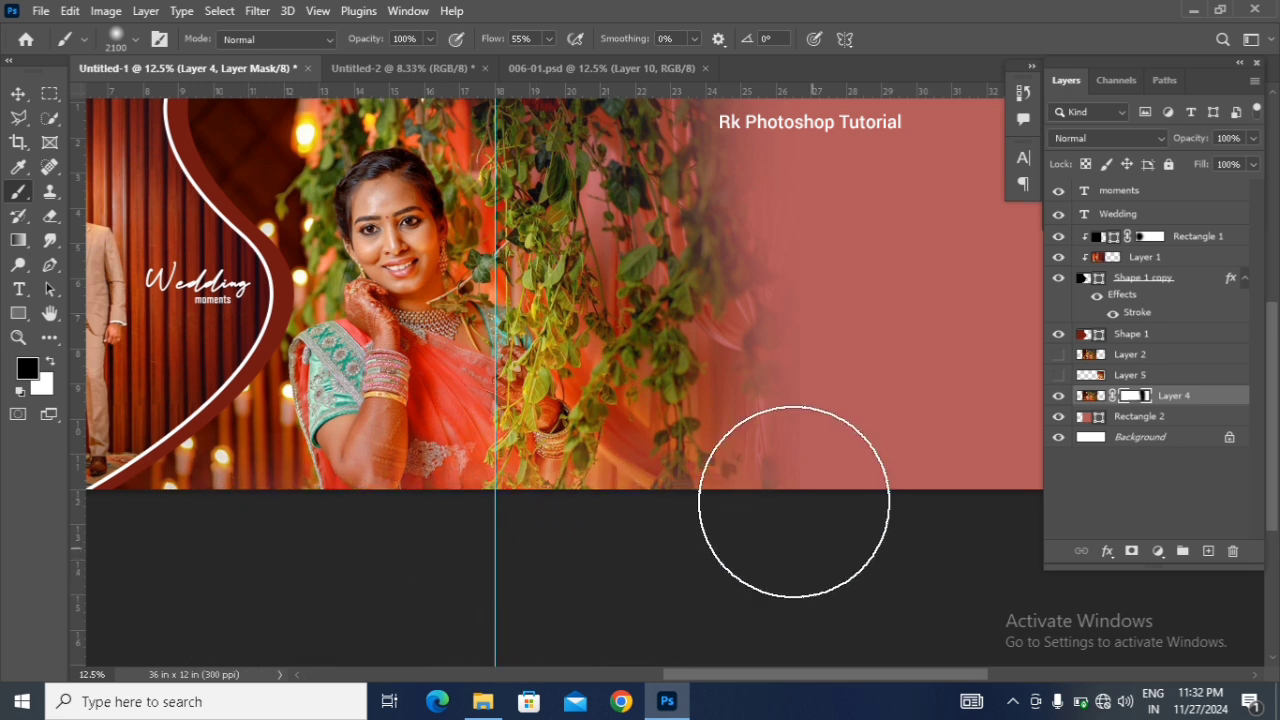
{"action": "scroll", "coordinate": [689, 331], "scroll_direction": "up", "scroll_amount": 4}
{"action": "scroll", "coordinate": [680, 337], "scroll_direction": "up", "scroll_amount": 4}
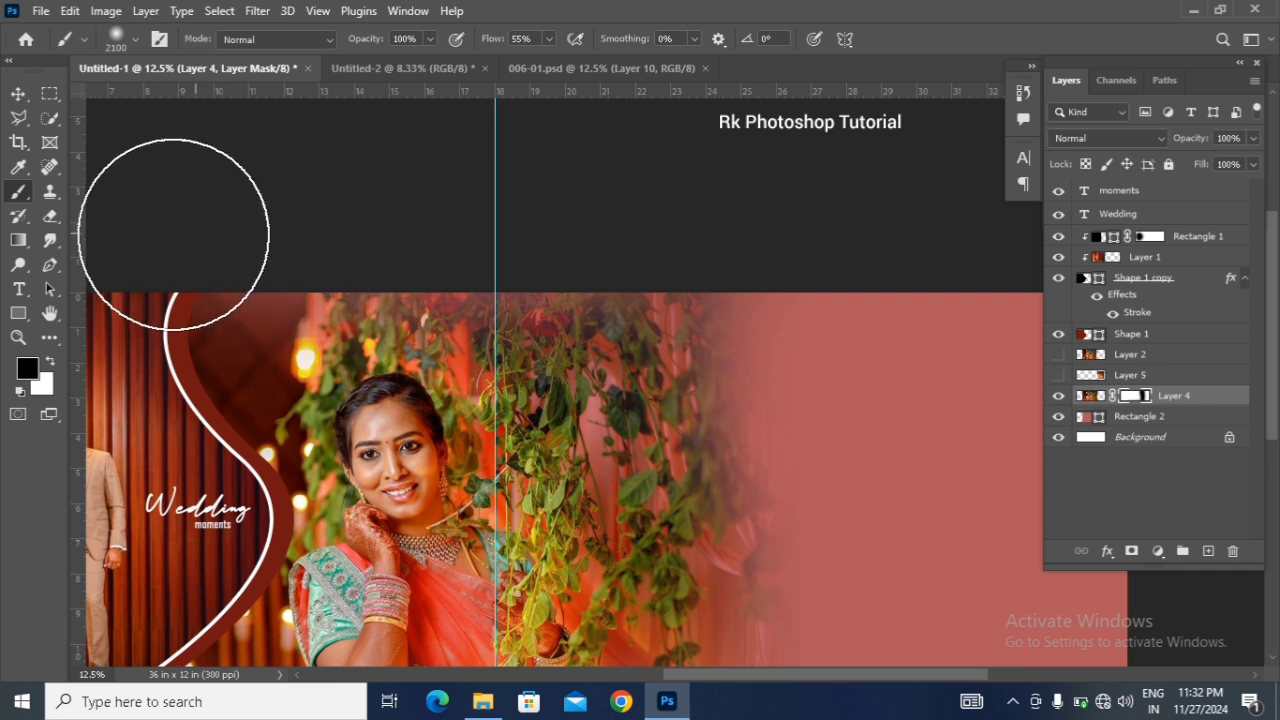
{"action": "scroll", "coordinate": [445, 360], "scroll_direction": "down", "scroll_amount": 5}
{"action": "scroll", "coordinate": [452, 367], "scroll_direction": "down", "scroll_amount": 1}
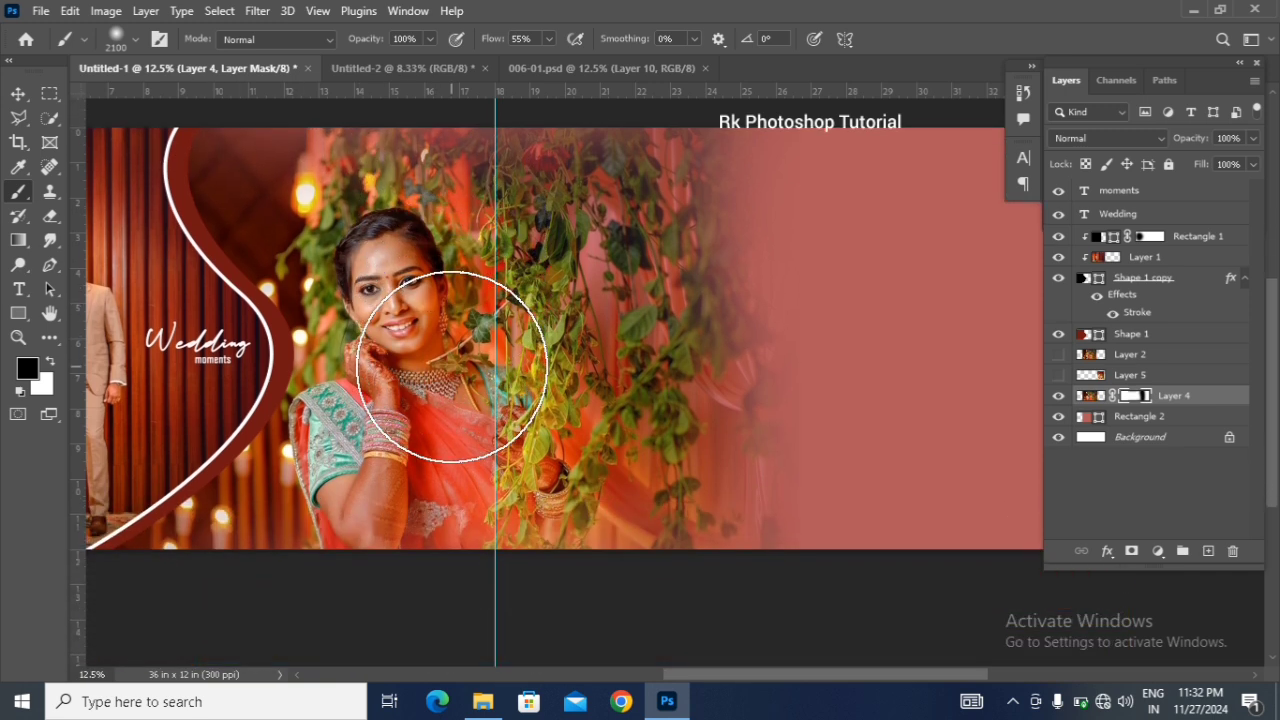
Step: Bring the "YOUR LOVE IS SAFE WITH MEW LOVE STORY" text from Untitled-2 into the album spread, over the vines beside the bride
{"action": "left_click", "coordinate": [18, 93]}
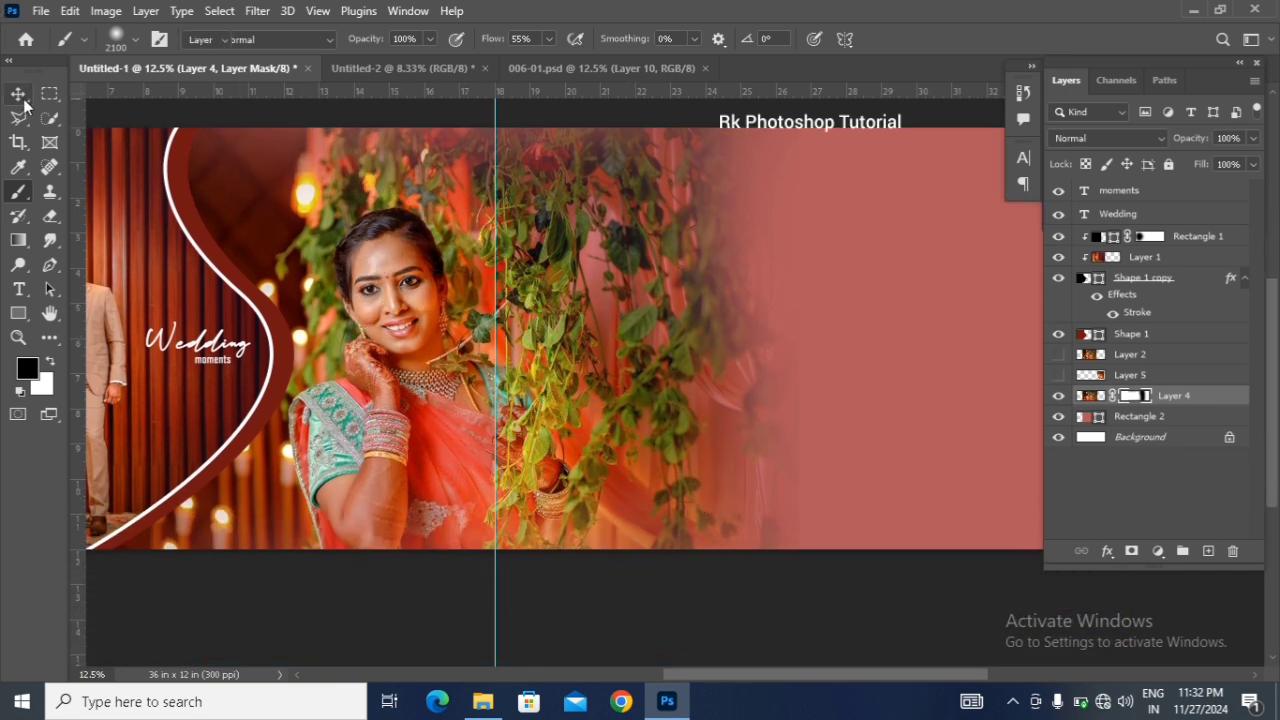
{"action": "left_click_drag", "start_coordinate": [795, 675], "coordinate": [824, 675]}
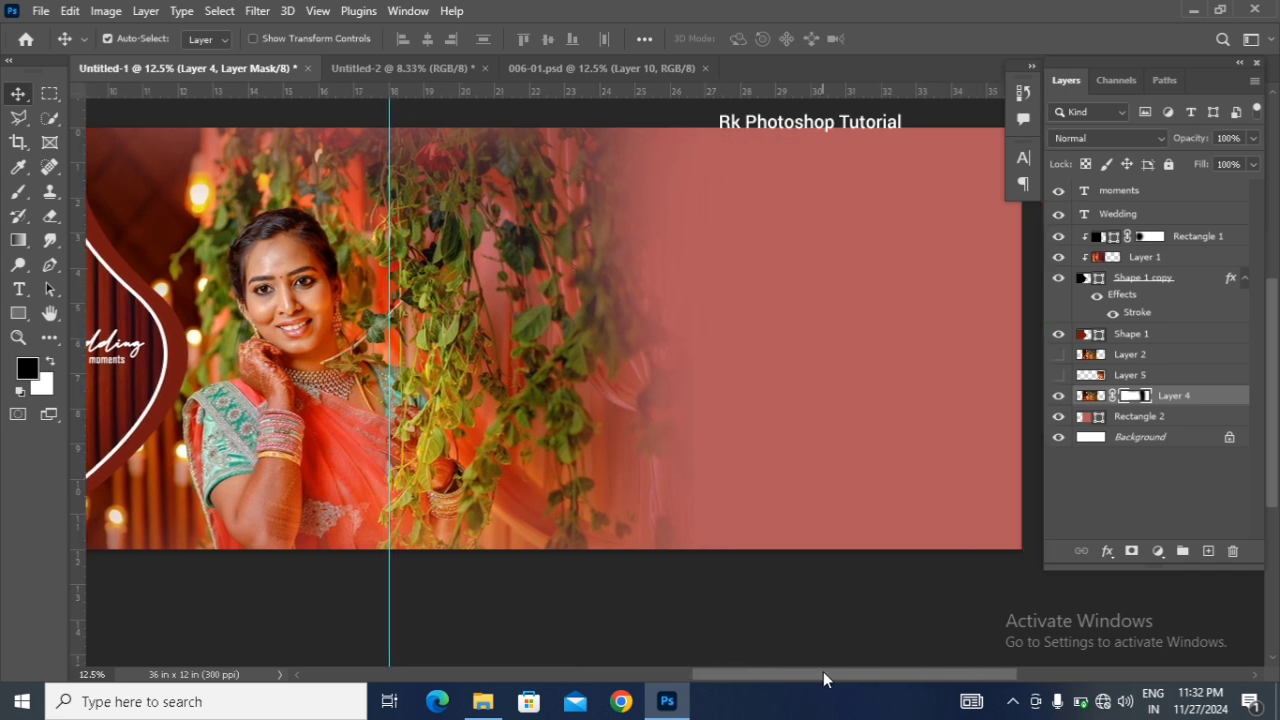
{"action": "scroll", "coordinate": [769, 497], "scroll_direction": "up", "scroll_amount": 1}
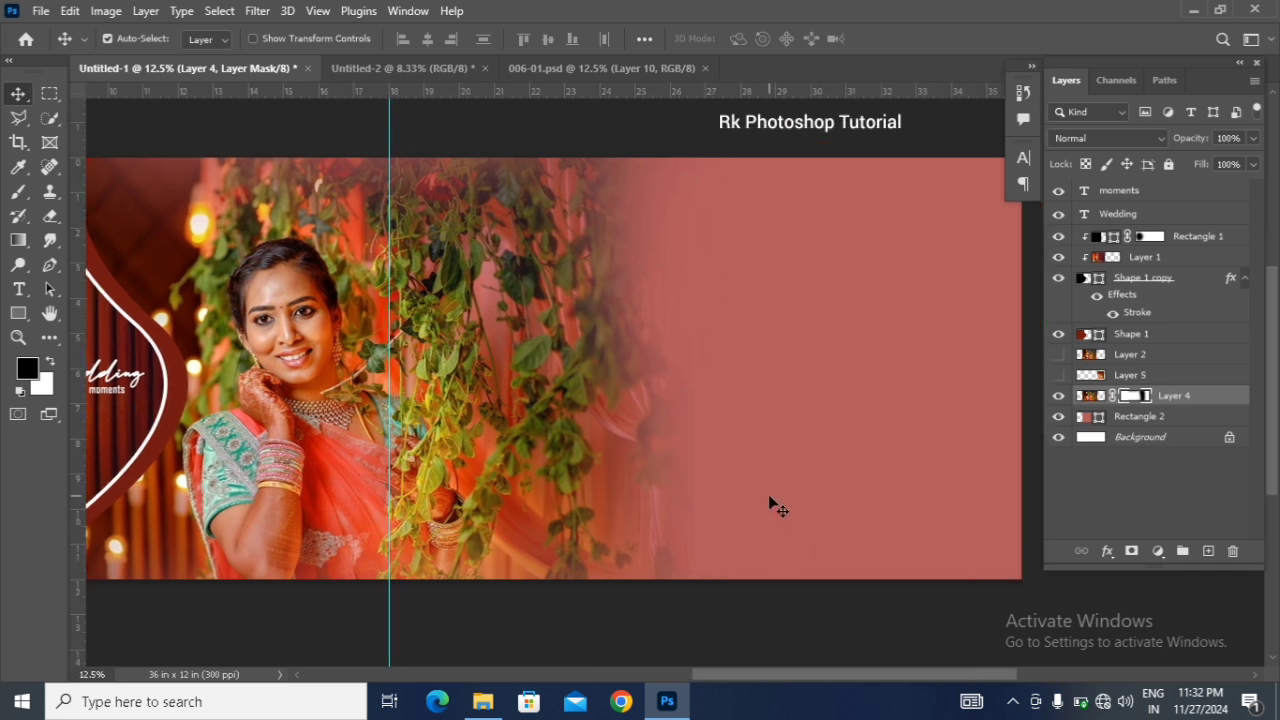
{"action": "left_click", "coordinate": [424, 63]}
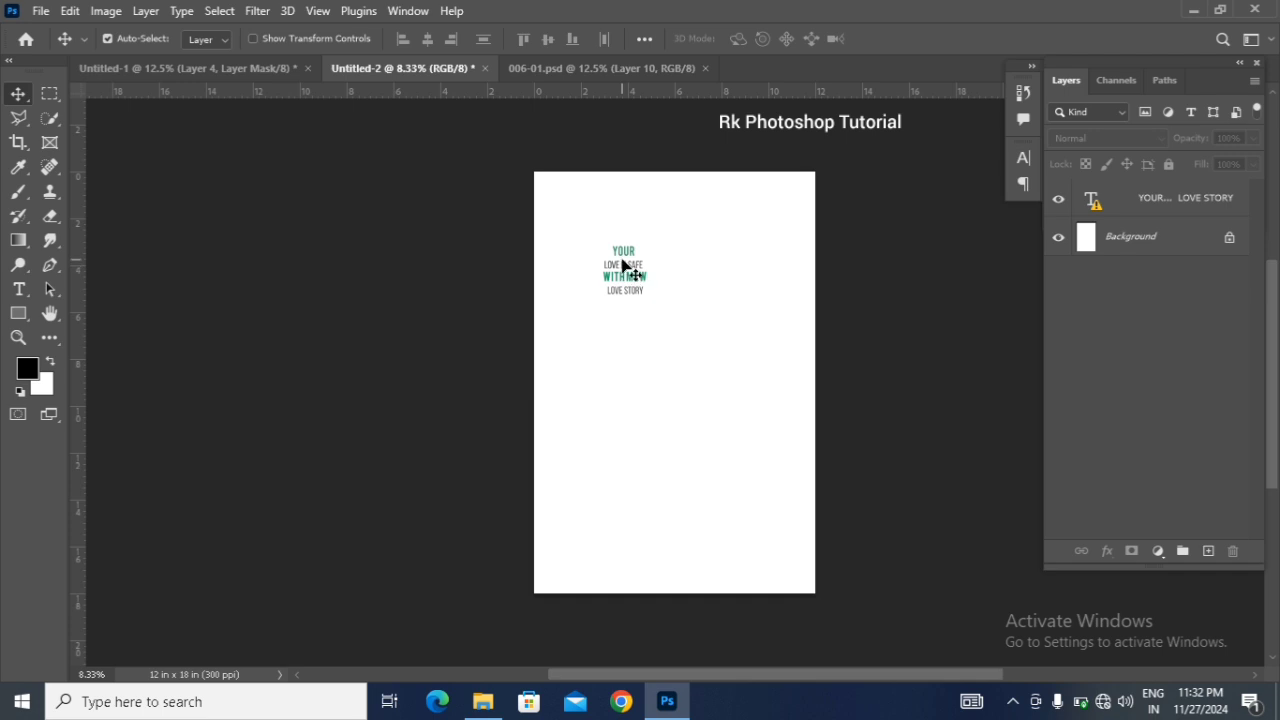
{"action": "left_click_drag", "start_coordinate": [622, 258], "coordinate": [762, 356]}
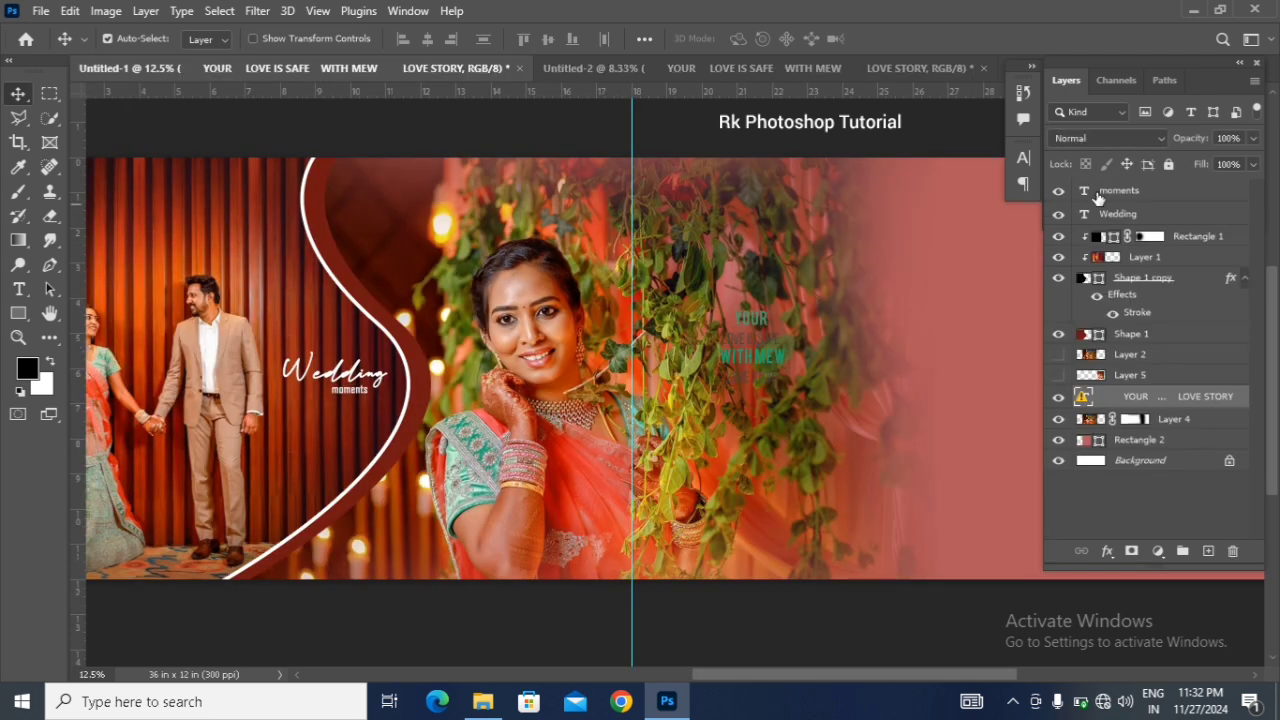
Step: Apply a Color Overlay of near-white #f8f8f8 to the "YOUR LOVE IS SAFE" text layer
{"action": "double_click", "coordinate": [1244, 397]}
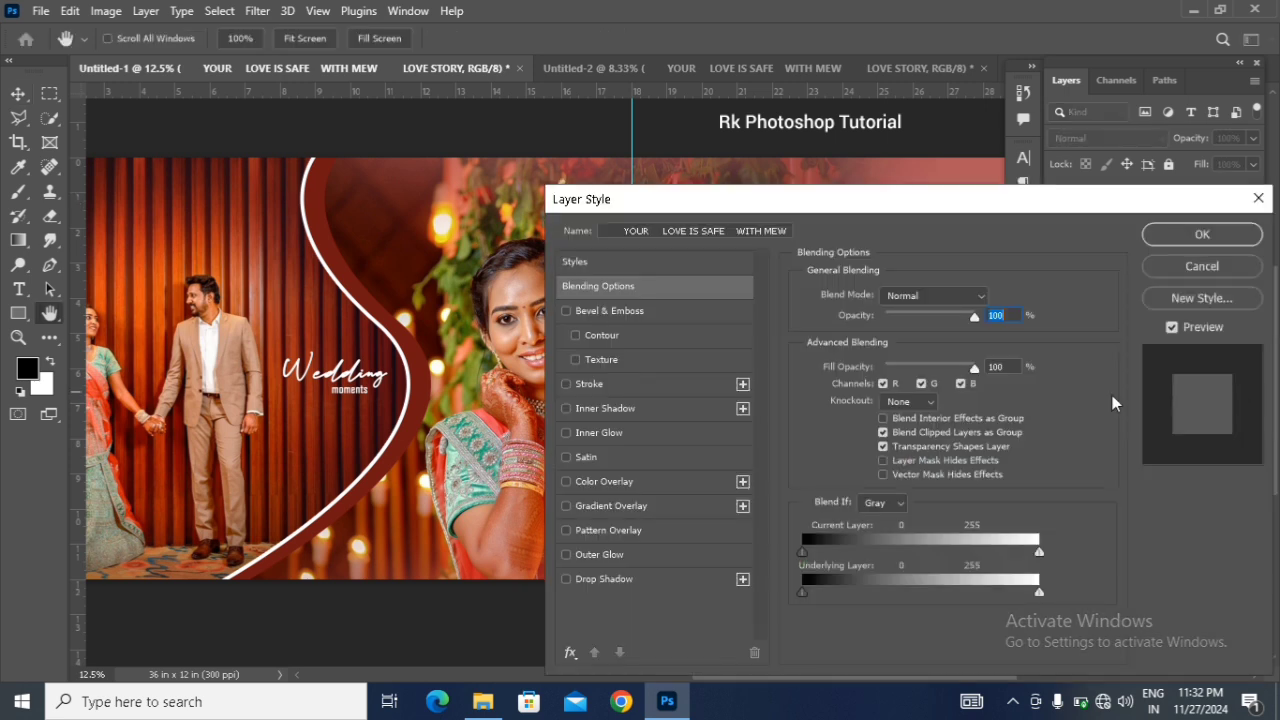
{"action": "left_click", "coordinate": [664, 484]}
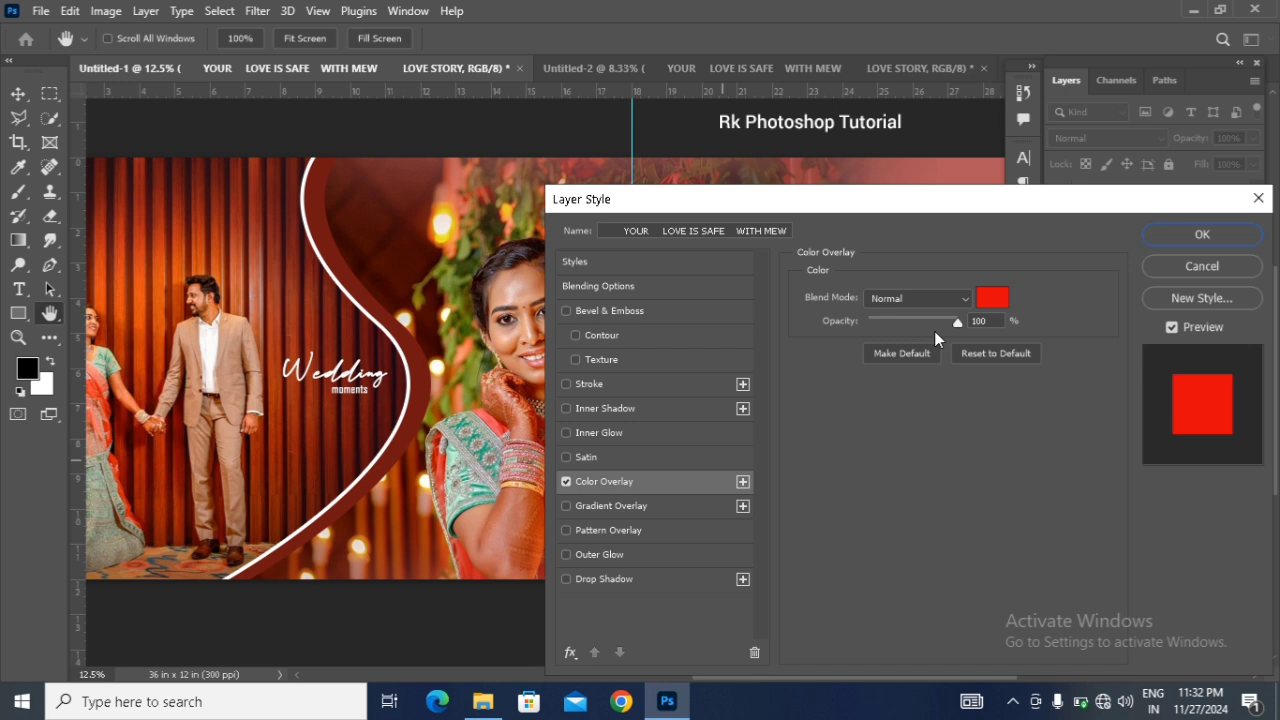
{"action": "left_click", "coordinate": [995, 298]}
{"action": "left_click_drag", "start_coordinate": [806, 400], "coordinate": [663, 363]}
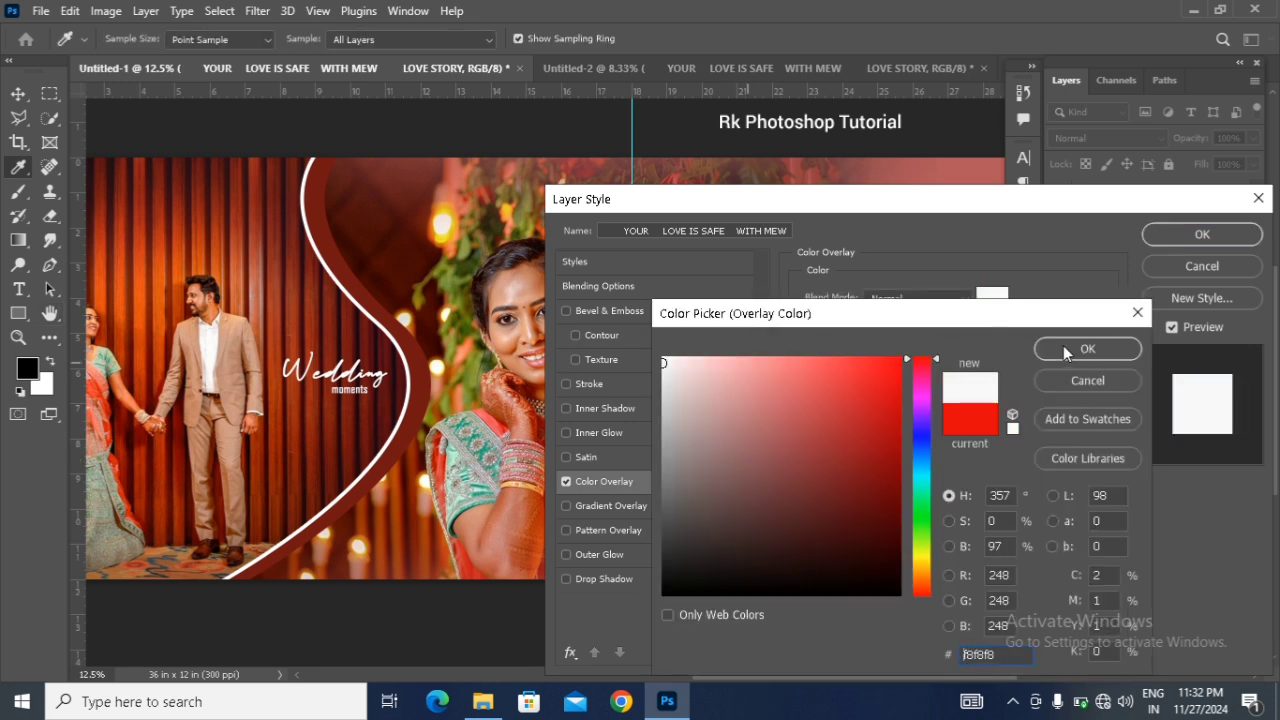
{"action": "left_click", "coordinate": [1085, 349]}
{"action": "left_click", "coordinate": [1202, 234]}
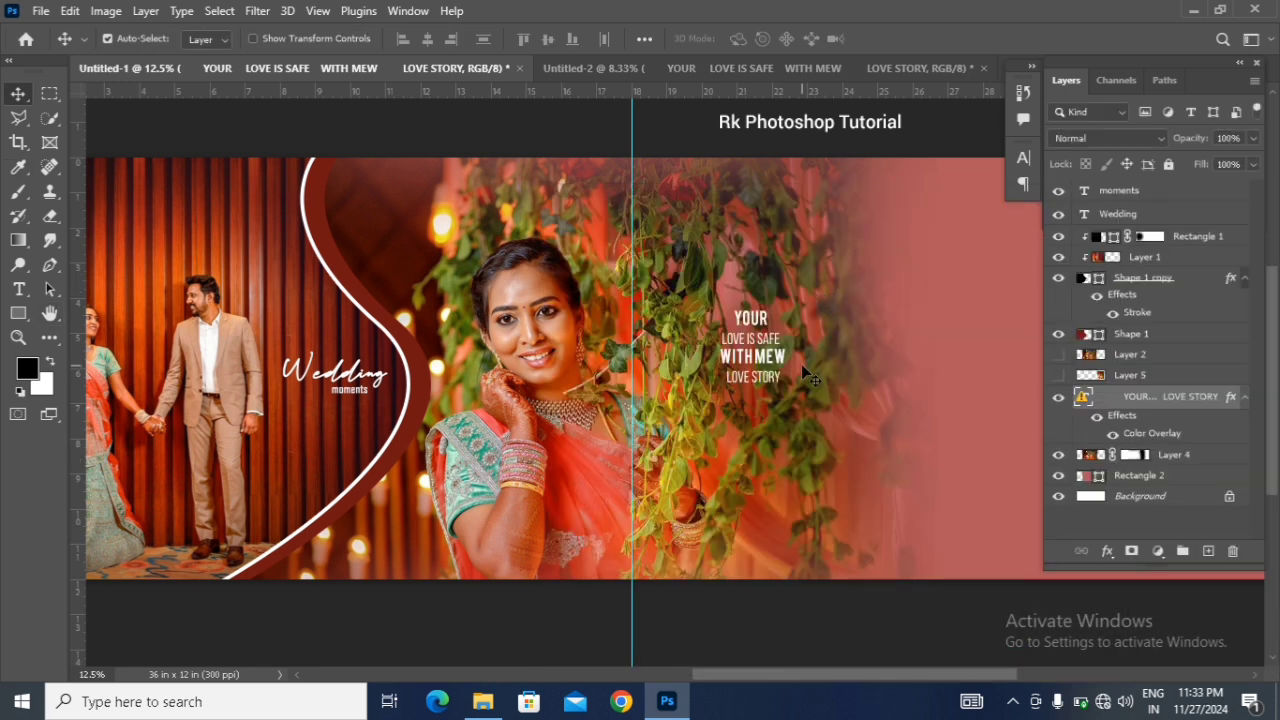
Step: Enlarge the "YOUR LOVE IS SAFE" text to about 163% and nudge it slightly down over the vines
{"action": "key", "text": "ctrl+t"}
{"action": "left_click", "coordinate": [814, 357]}
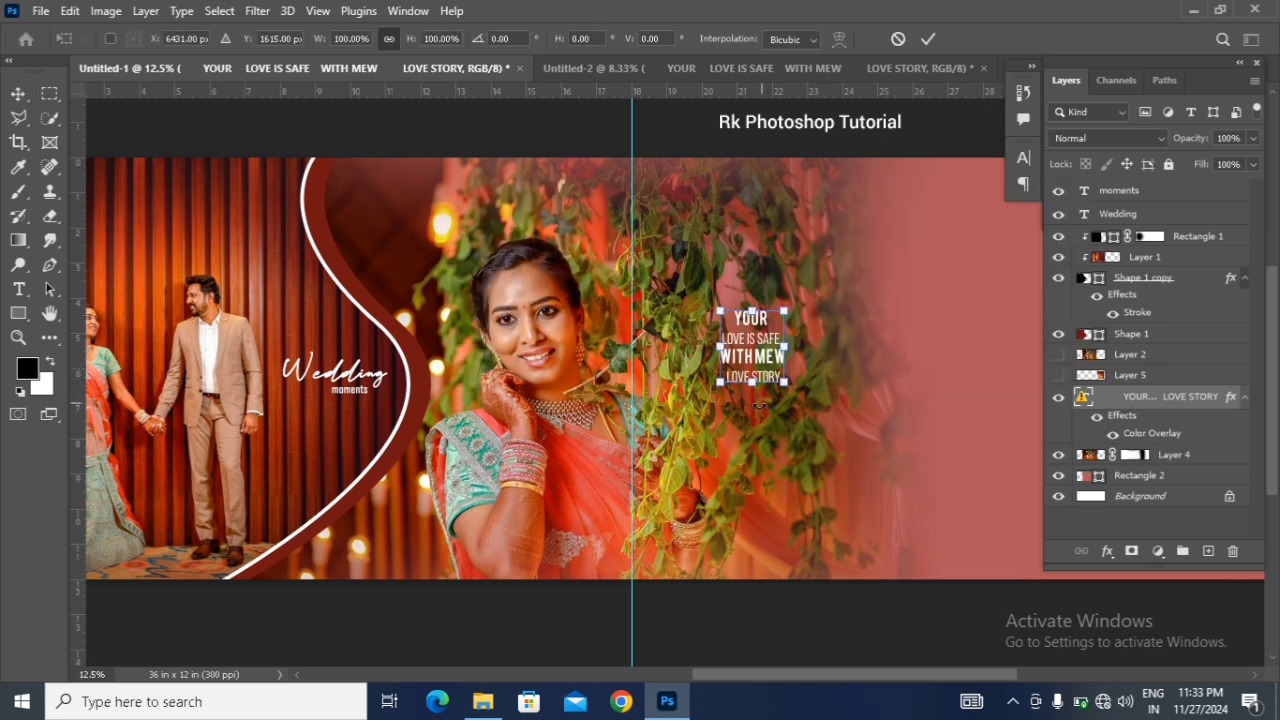
{"action": "left_click_drag", "start_coordinate": [785, 382], "coordinate": [812, 400]}
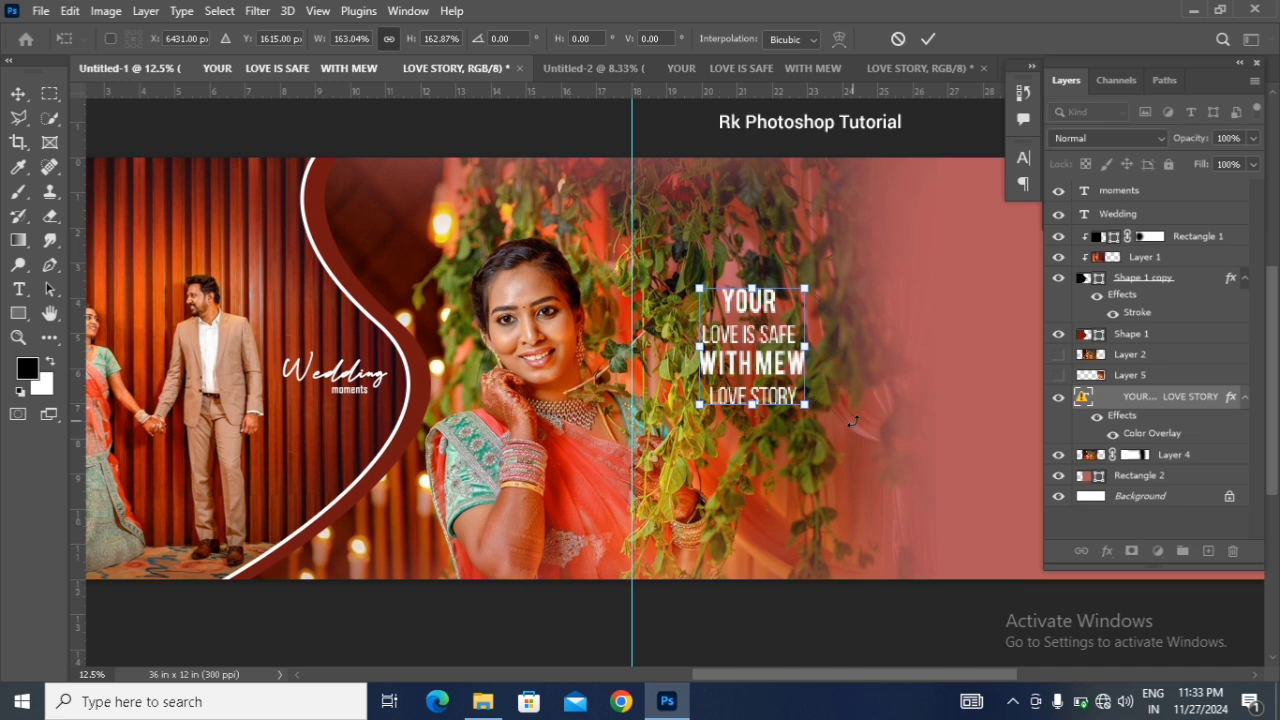
{"action": "key", "text": "Return"}
{"action": "key", "text": "shift+Down"}
{"action": "key", "text": "shift+Down"}
{"action": "key", "text": "shift+Down"}
{"action": "key", "text": "shift+Down"}
{"action": "key", "text": "shift+Down"}
{"action": "key", "text": "shift+Down"}
{"action": "key", "text": "shift+Down"}
{"action": "key", "text": "shift+Down"}
{"action": "key", "text": "shift+Down"}
{"action": "key", "text": "shift+Down"}
{"action": "key", "text": "shift+Down"}
{"action": "key", "text": "shift+Down"}
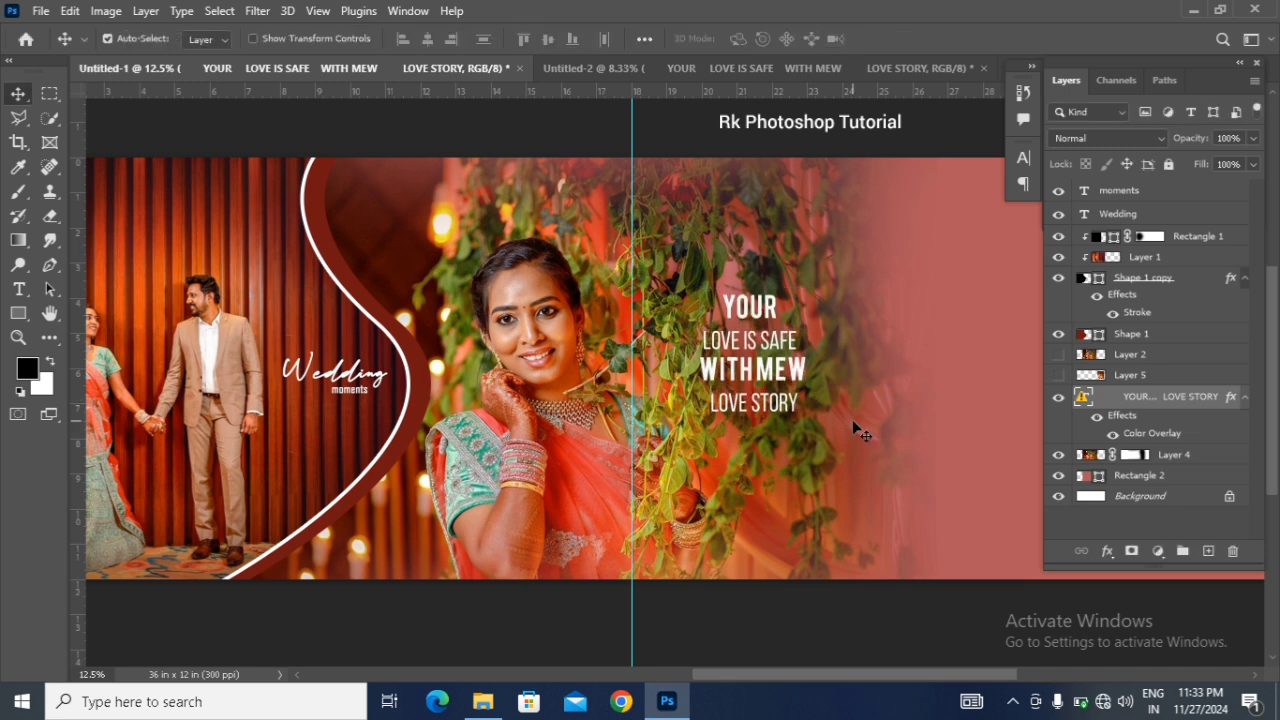
{"action": "key", "text": "shift+Down"}
{"action": "key", "text": "shift+Down"}
{"action": "key", "text": "shift+Down"}
{"action": "key", "text": "shift+Down"}
{"action": "key", "text": "shift+Down"}
{"action": "key", "text": "shift+Down"}
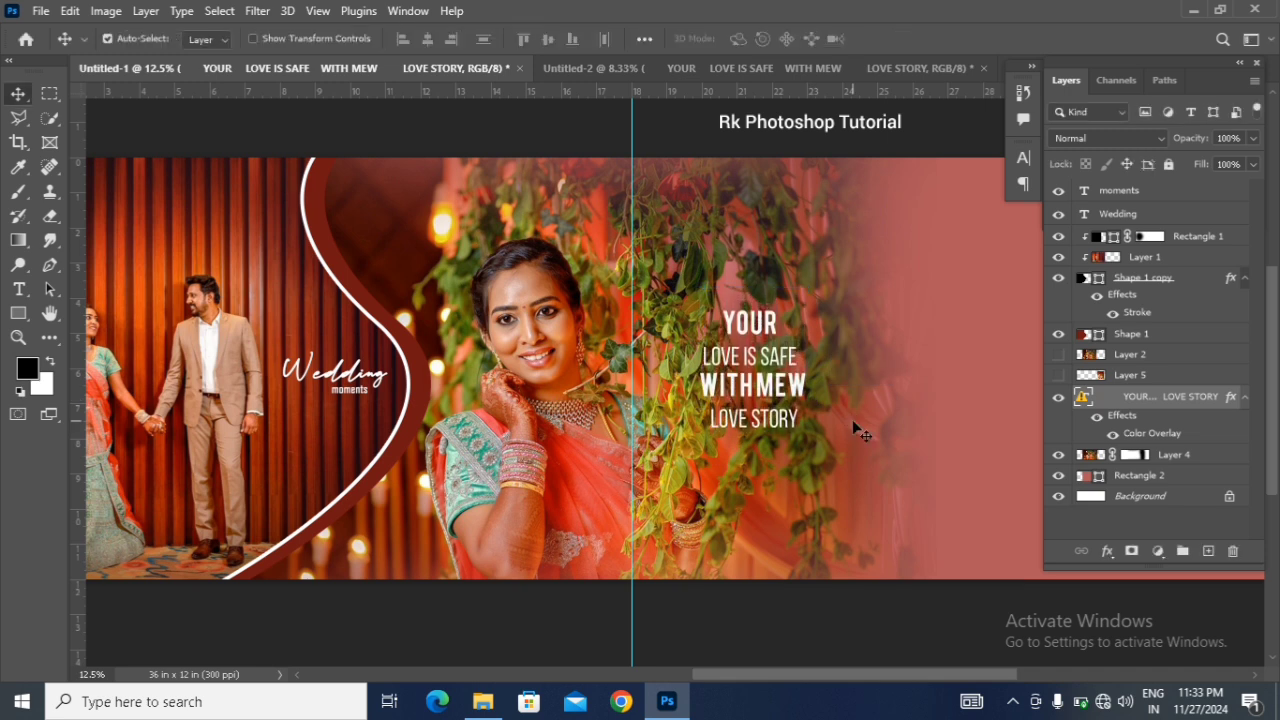
Step: Make a tall rectangular selection around the quote text on the bride's portrait layer, and feather it by 20 px
{"action": "mouse_move", "coordinate": [837, 675]}
{"action": "left_mouse_down"}
{"action": "mouse_move", "coordinate": [869, 675]}
{"action": "mouse_move", "coordinate": [828, 671]}
{"action": "left_mouse_up"}
{"action": "left_click", "coordinate": [514, 511]}
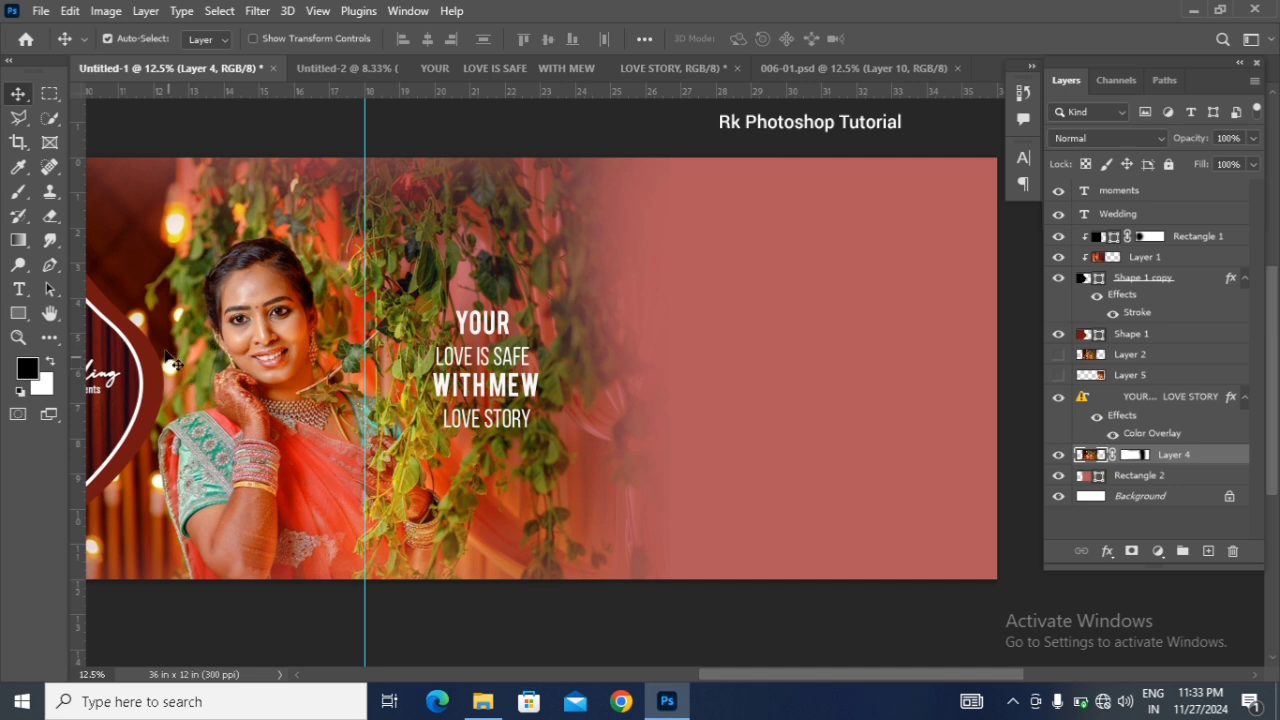
{"action": "left_click", "coordinate": [49, 93]}
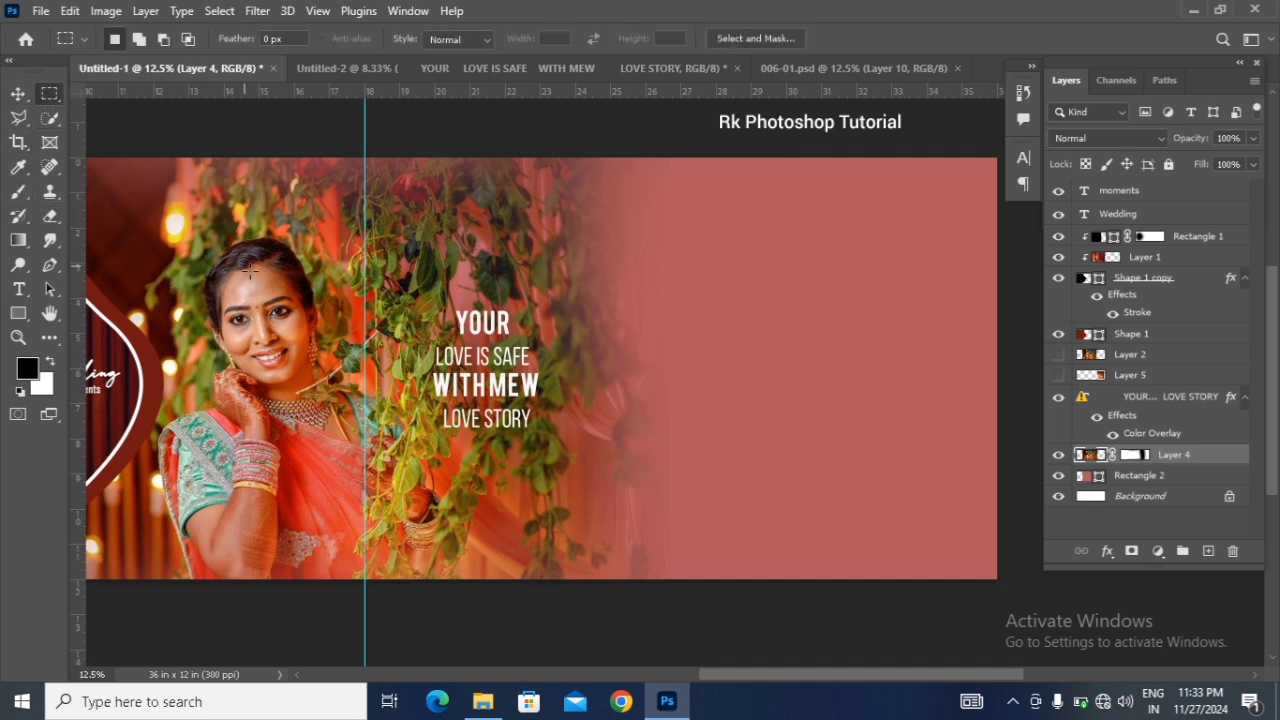
{"action": "left_click_drag", "start_coordinate": [400, 209], "coordinate": [568, 545]}
{"action": "left_click", "coordinate": [473, 487]}
{"action": "right_click", "coordinate": [476, 488]}
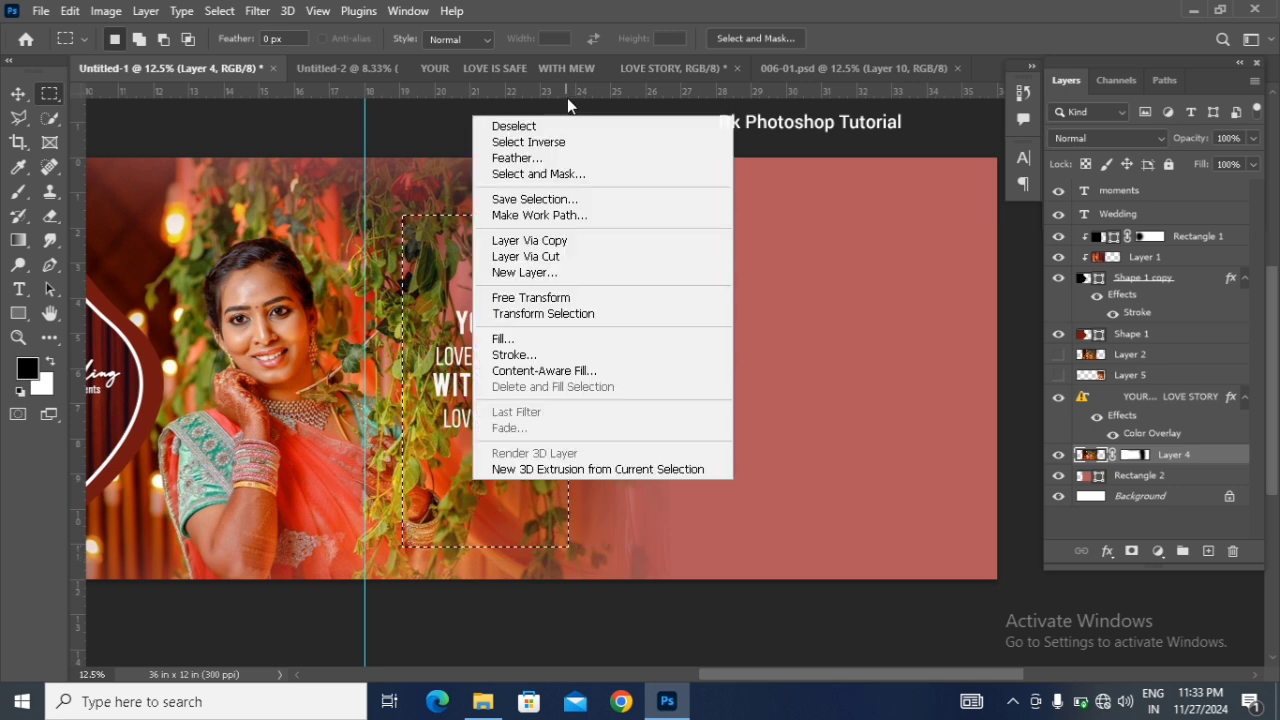
{"action": "left_click", "coordinate": [640, 157]}
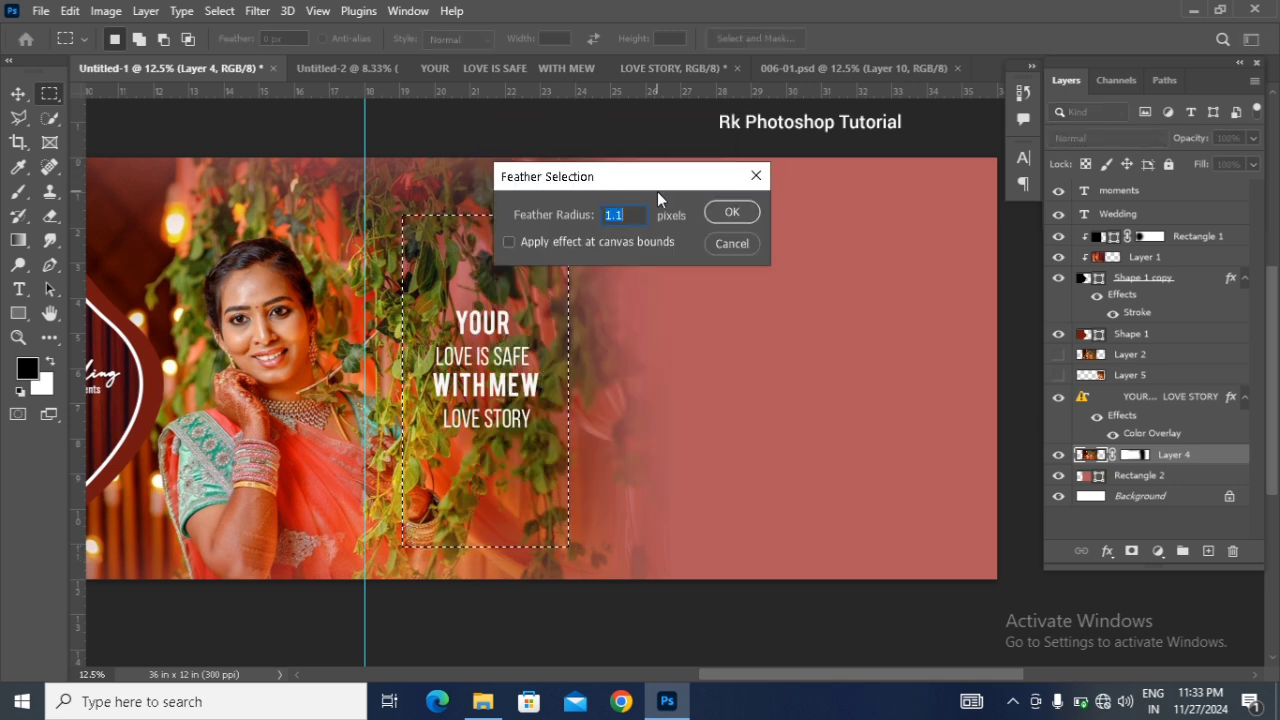
{"action": "type", "text": "20"}
{"action": "key", "text": "Return"}
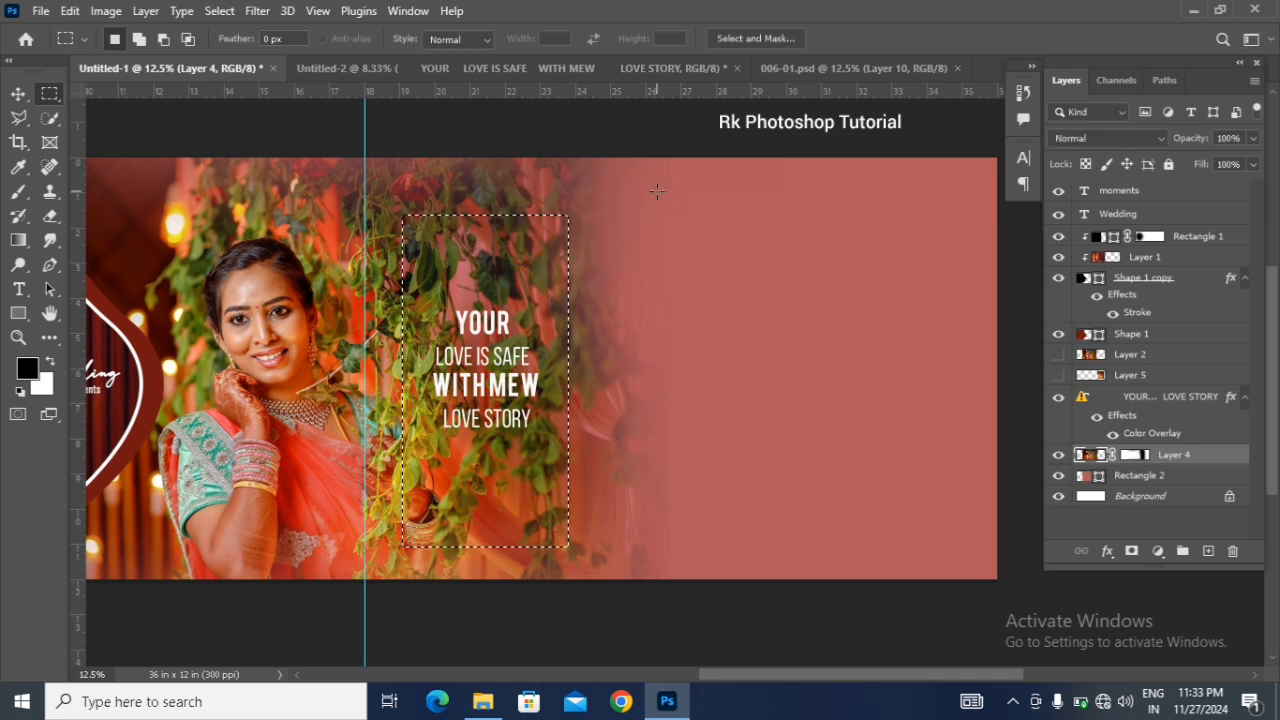
Step: Blur the selected vines behind the quote with a 7.6 px Gaussian Blur, and clear the selection
{"action": "left_click", "coordinate": [262, 11]}
{"action": "mouse_move", "coordinate": [318, 268]}
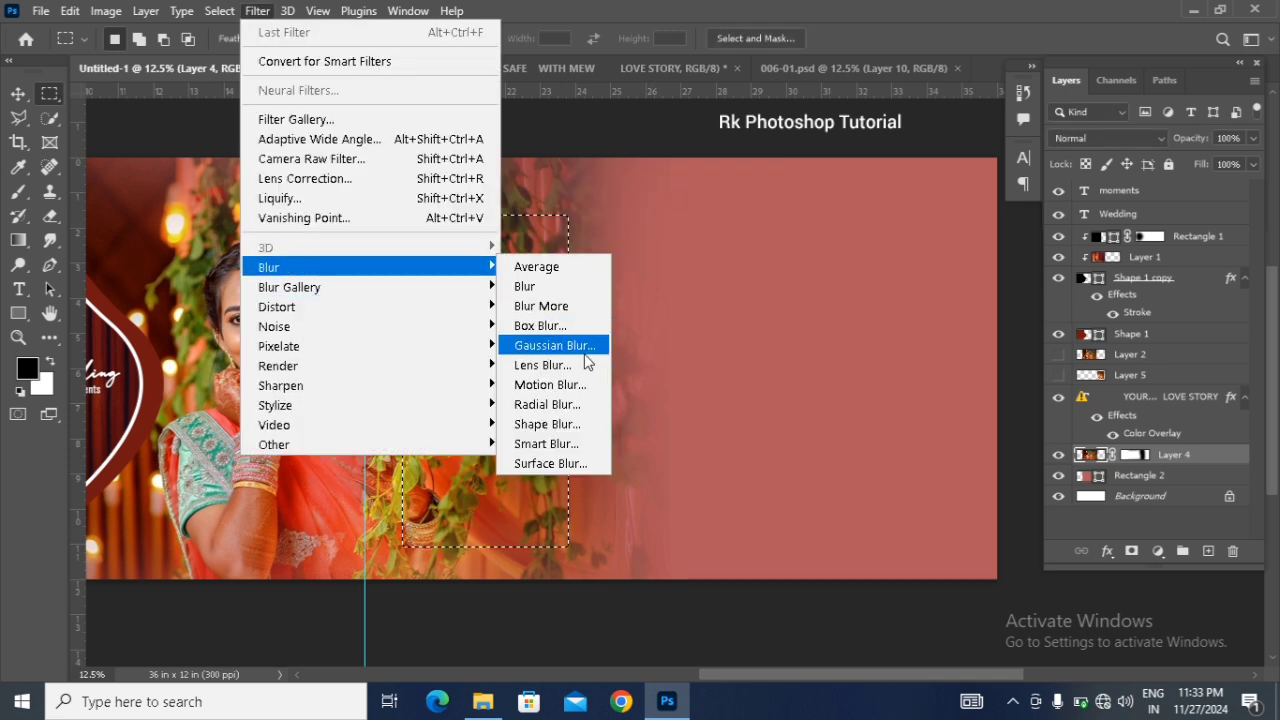
{"action": "left_click", "coordinate": [553, 345]}
{"action": "left_click_drag", "start_coordinate": [1014, 337], "coordinate": [933, 335]}
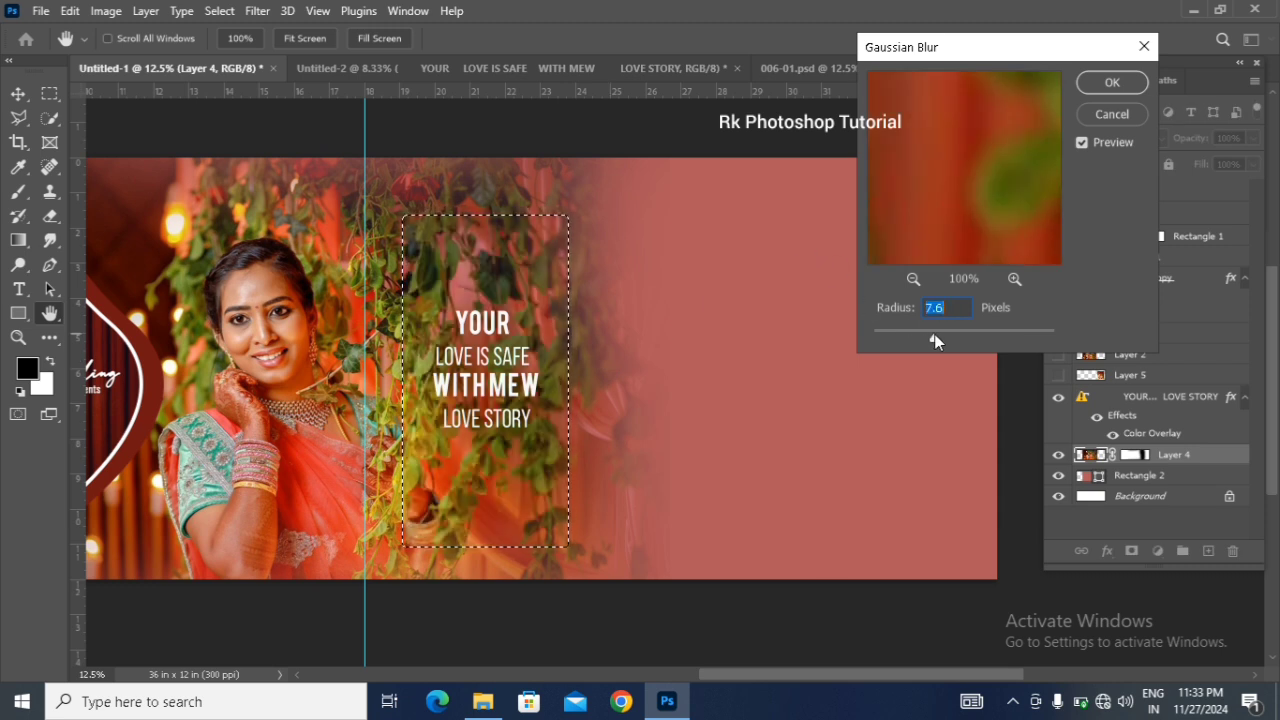
{"action": "left_click", "coordinate": [1097, 87]}
{"action": "key", "text": "ctrl+d"}
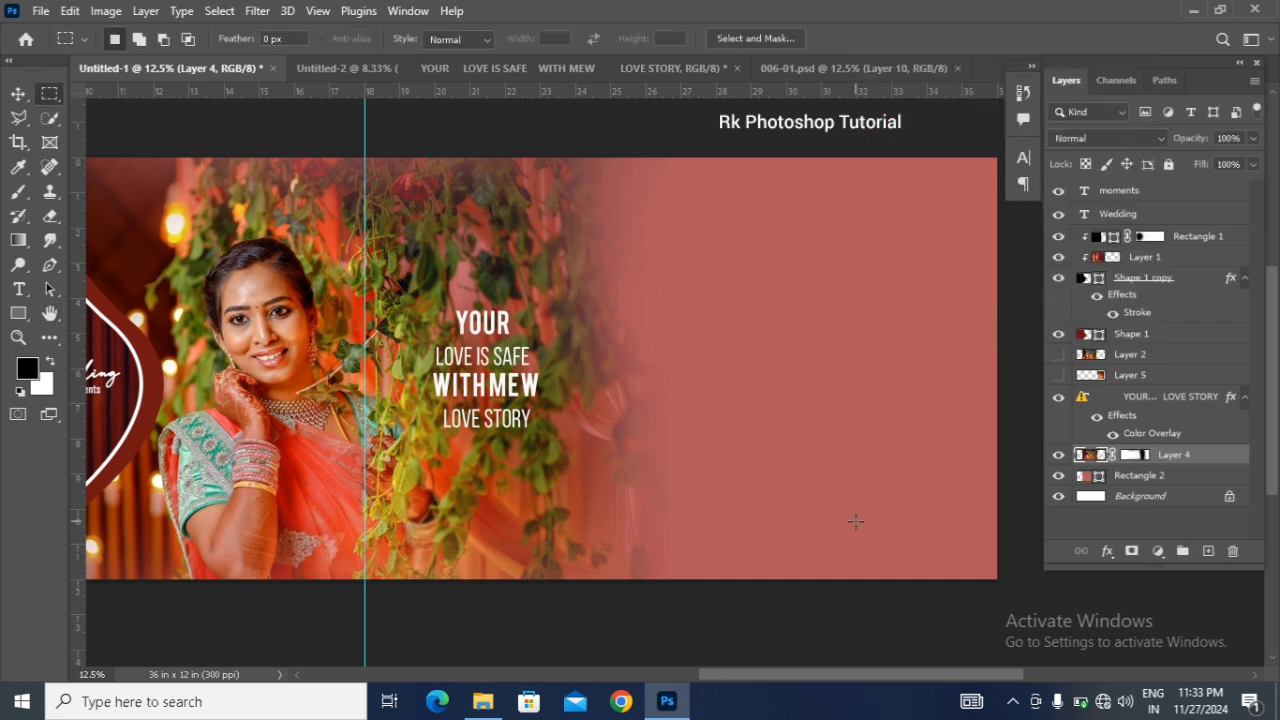
Step: Draw a closed black leaf-like curved shape, about 3060 × 3090 px, on the plain right half of the spread with the Pen tool
{"action": "left_click", "coordinate": [18, 93]}
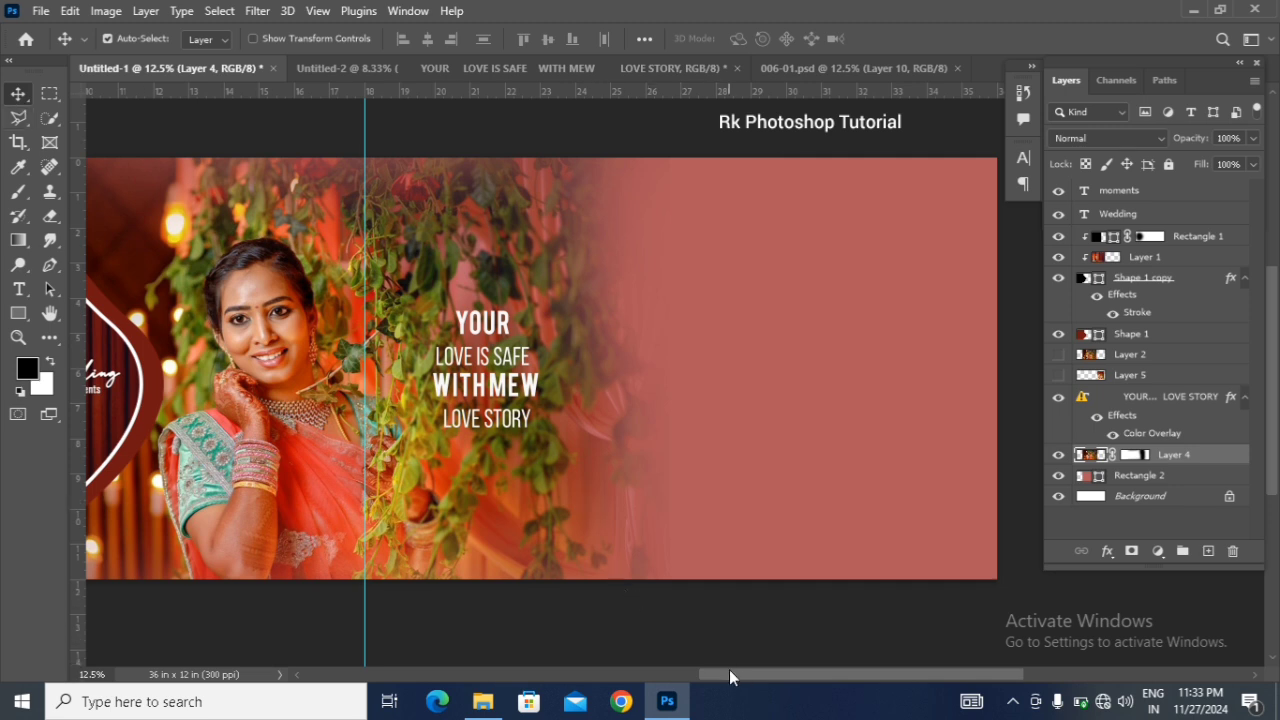
{"action": "left_click_drag", "start_coordinate": [729, 669], "coordinate": [737, 670]}
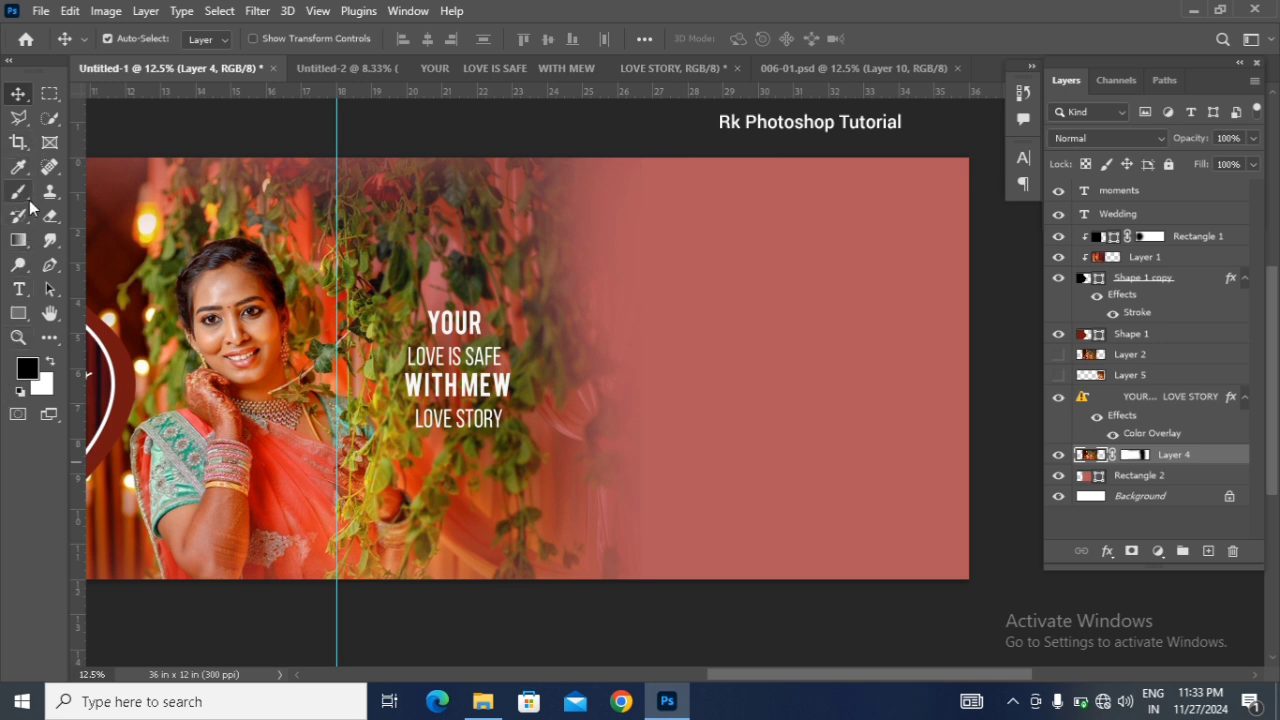
{"action": "right_click", "coordinate": [48, 266]}
{"action": "left_click", "coordinate": [91, 266]}
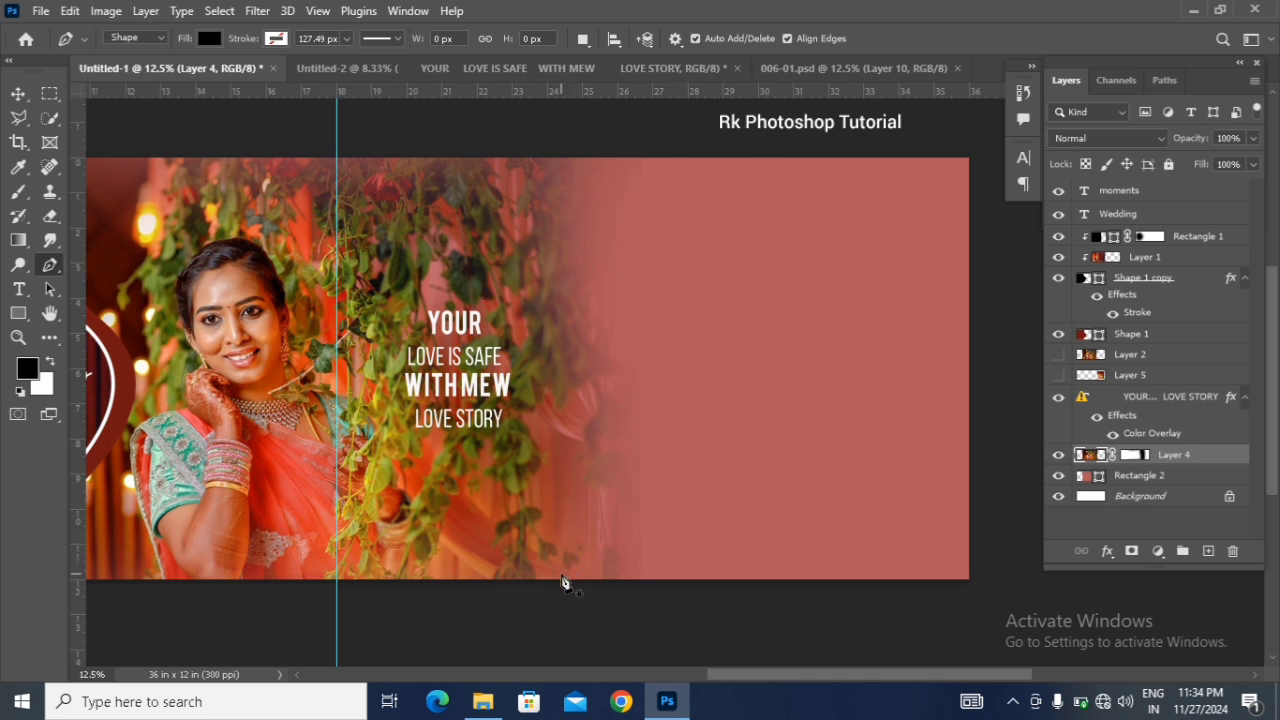
{"action": "left_click_drag", "start_coordinate": [581, 537], "coordinate": [575, 545]}
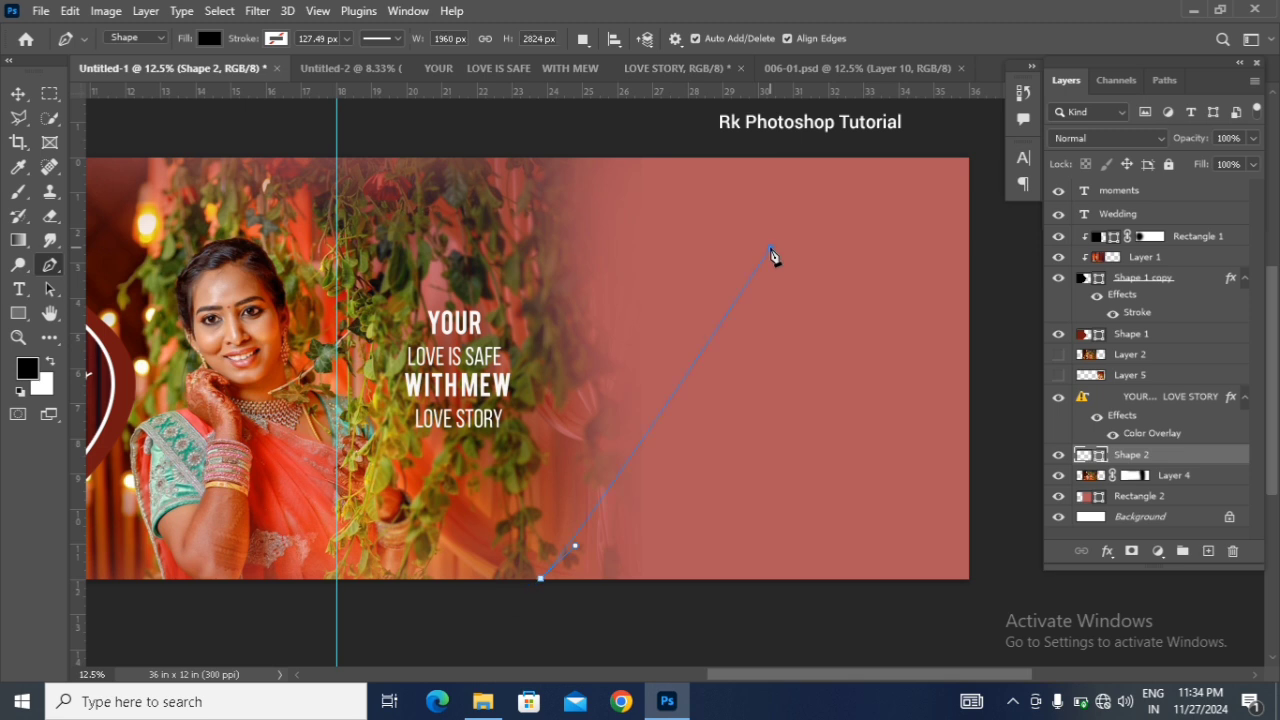
{"action": "left_click_drag", "start_coordinate": [963, 148], "coordinate": [1010, 157]}
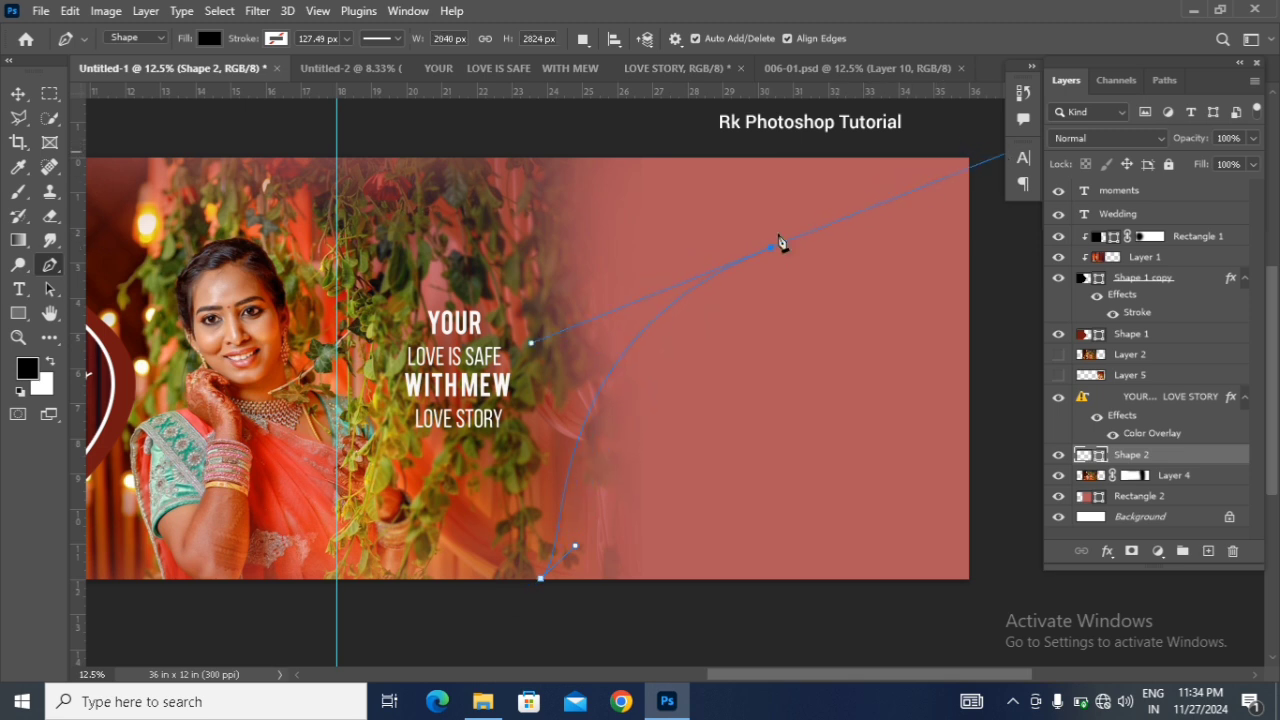
{"action": "left_click_drag", "start_coordinate": [782, 243], "coordinate": [757, 258]}
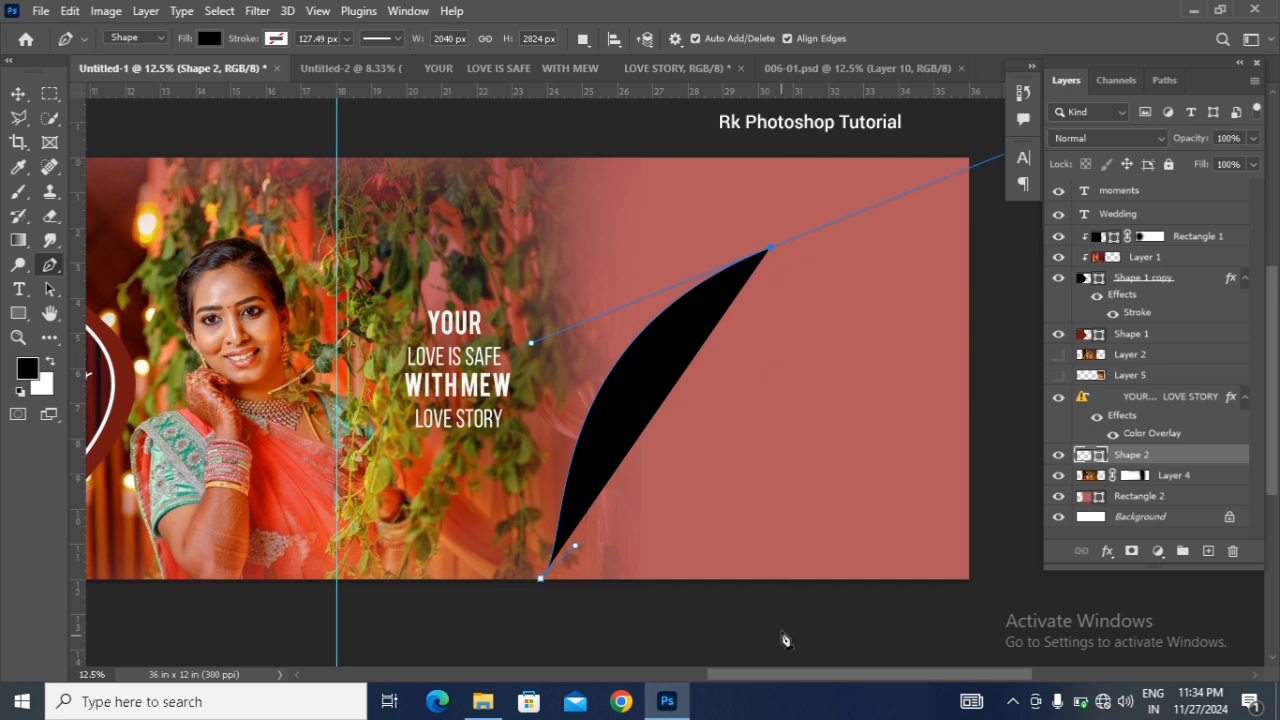
{"action": "mouse_move", "coordinate": [806, 580]}
{"action": "left_mouse_down"}
{"action": "mouse_move", "coordinate": [789, 588]}
{"action": "mouse_move", "coordinate": [812, 574]}
{"action": "left_mouse_up"}
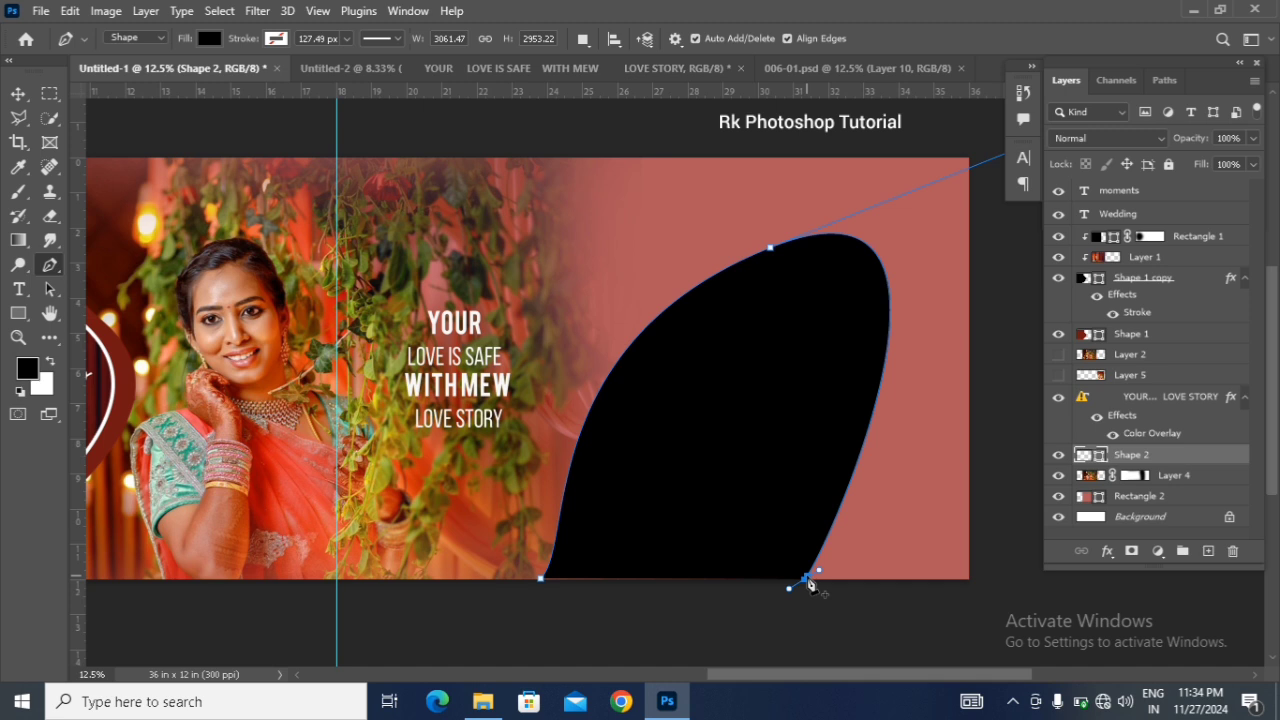
{"action": "left_click", "coordinate": [543, 581]}
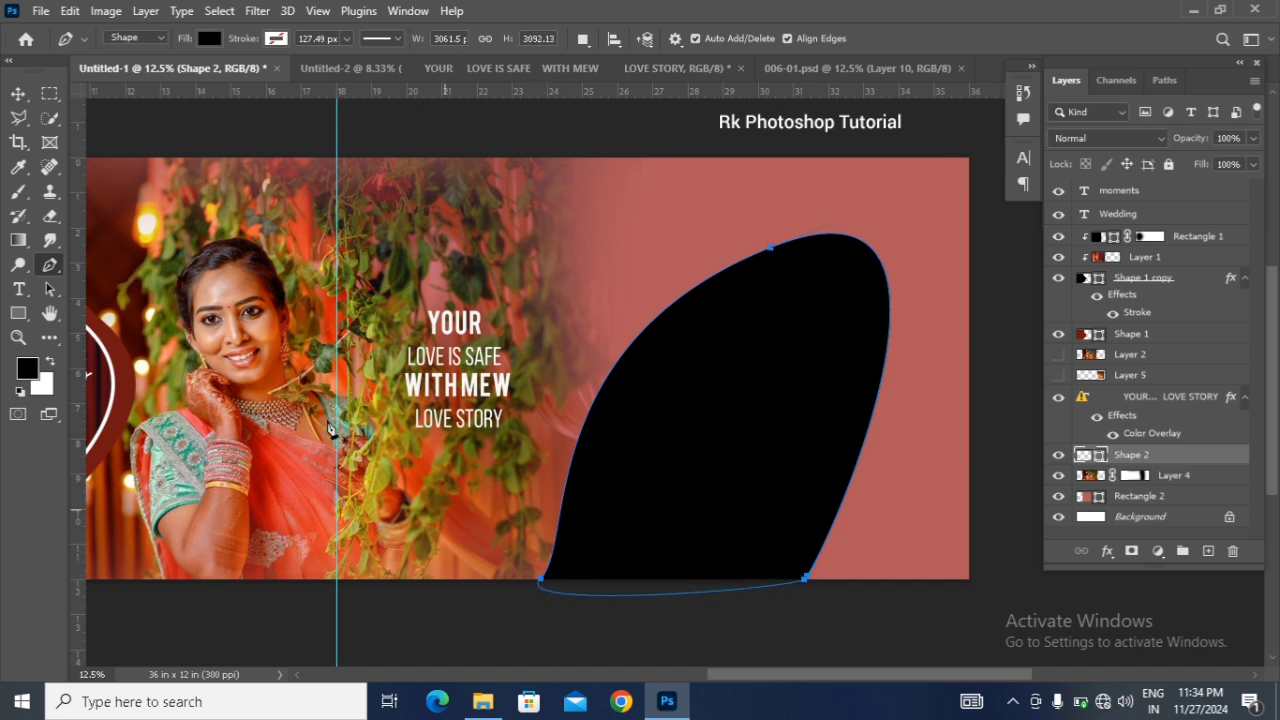
{"action": "left_click", "coordinate": [17, 95]}
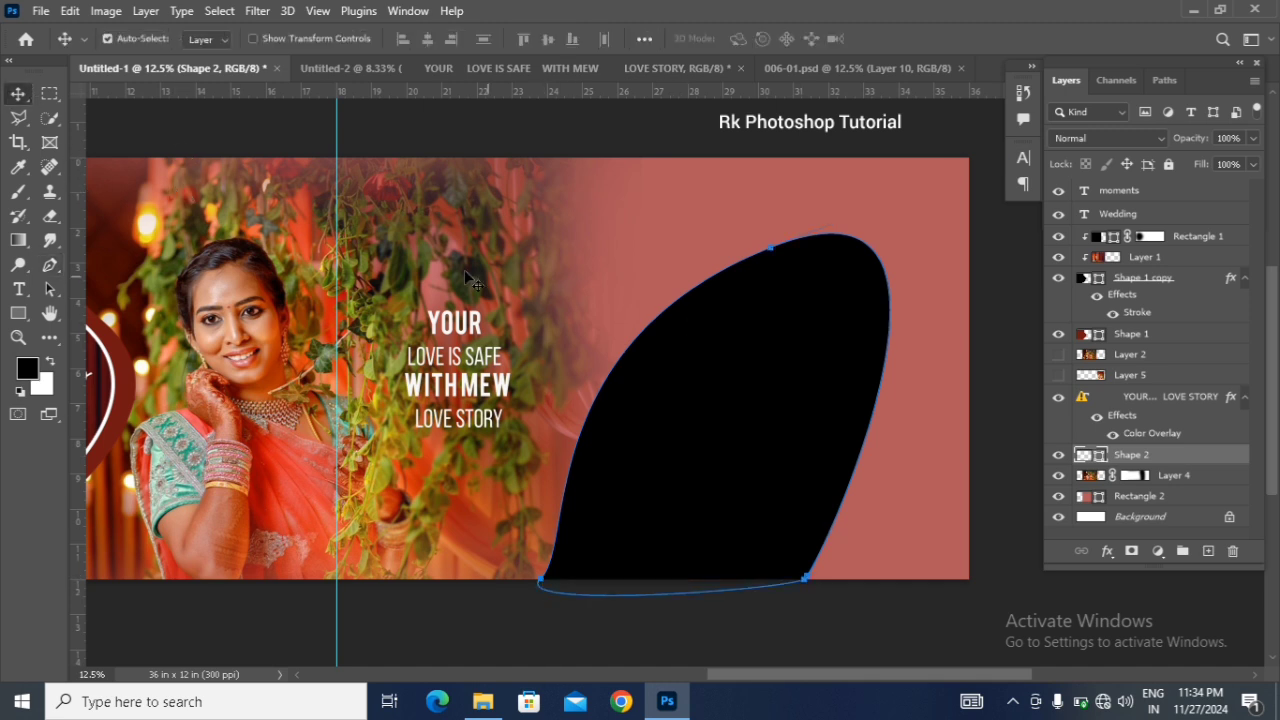
Step: Enlarge the black curved shape proportionally to about 147% so it extends beyond the spread's upper and lower edges
{"action": "left_click", "coordinate": [743, 394]}
{"action": "key", "text": "ctrl+t"}
{"action": "key", "text": "Return"}
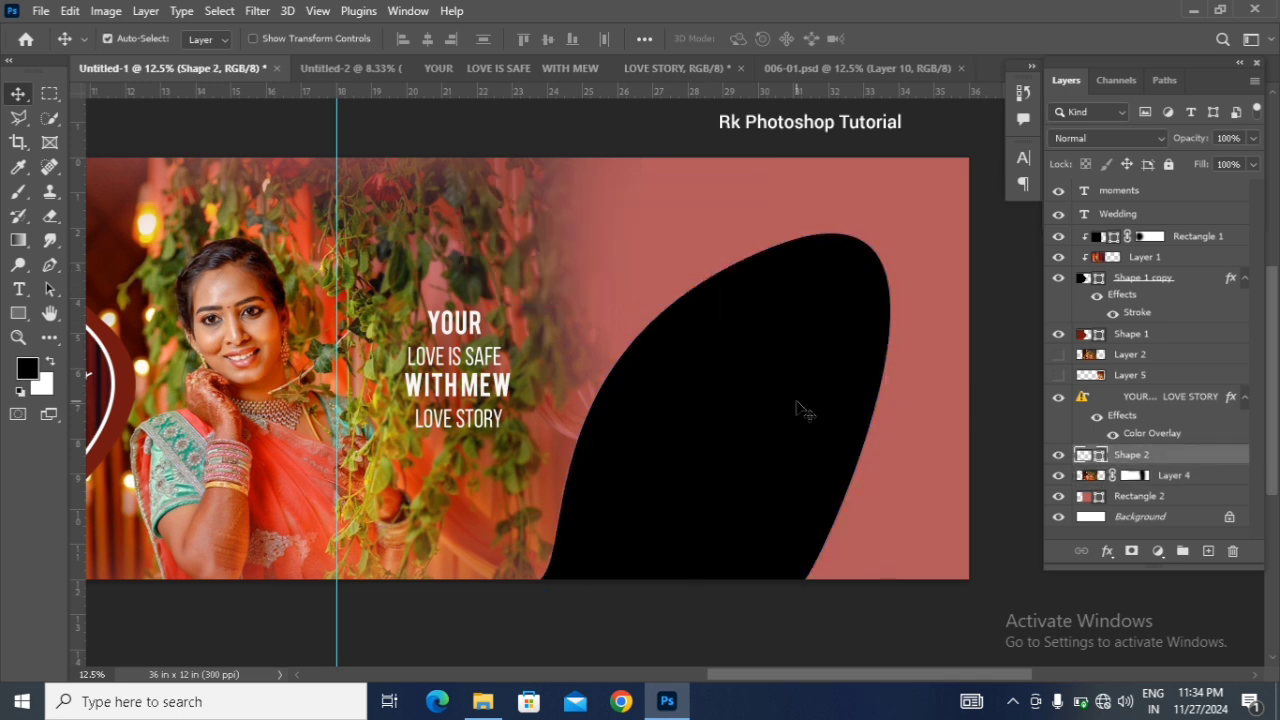
{"action": "key", "text": "ctrl+t"}
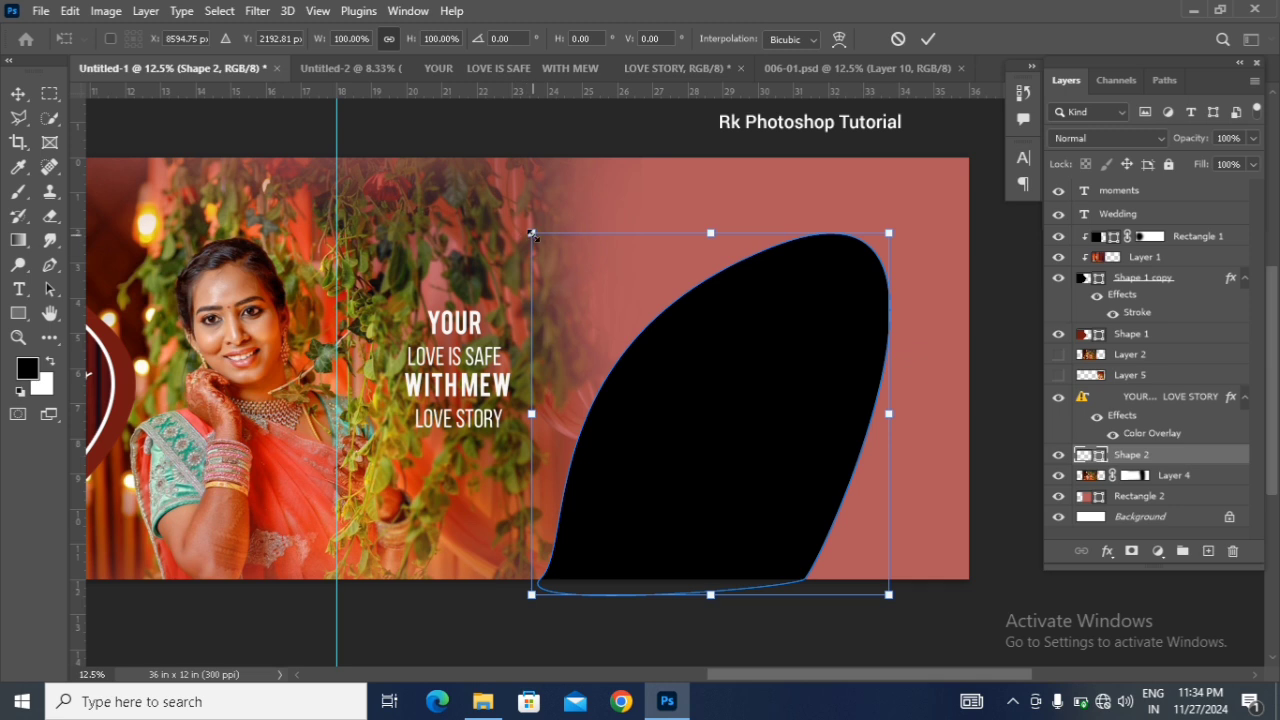
{"action": "left_click_drag", "start_coordinate": [532, 234], "coordinate": [412, 183]}
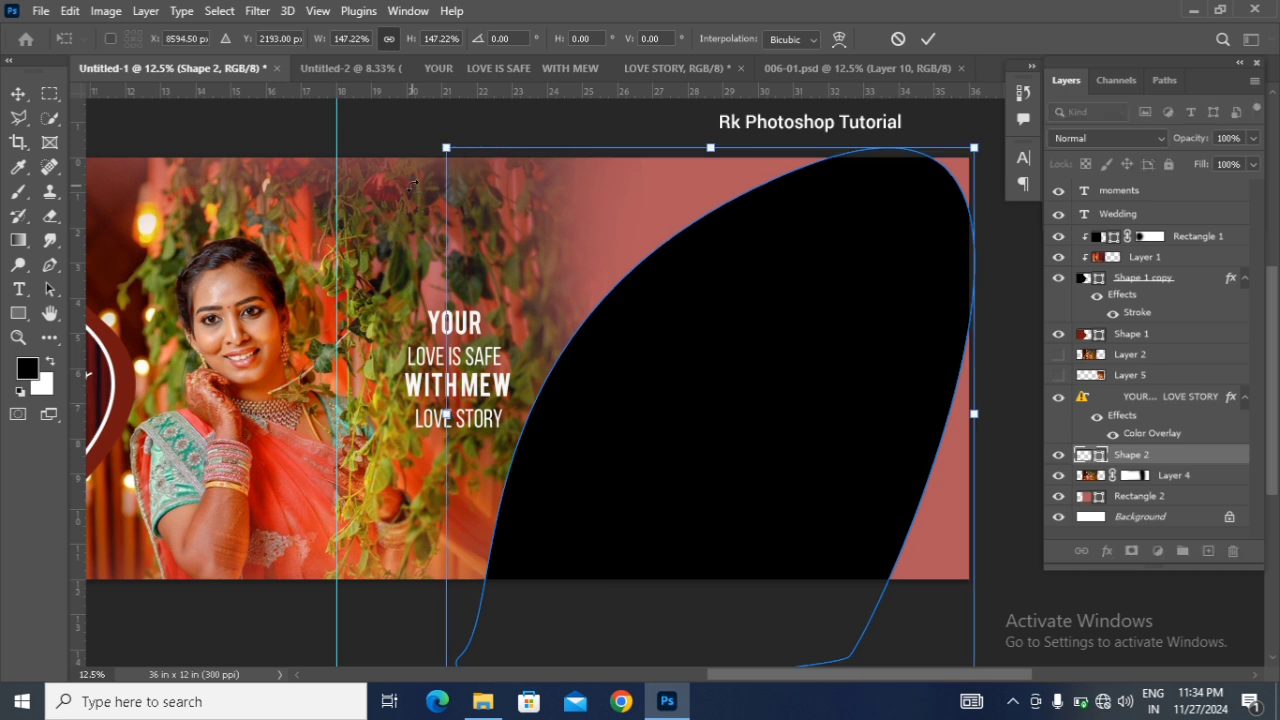
{"action": "key", "text": "Return"}
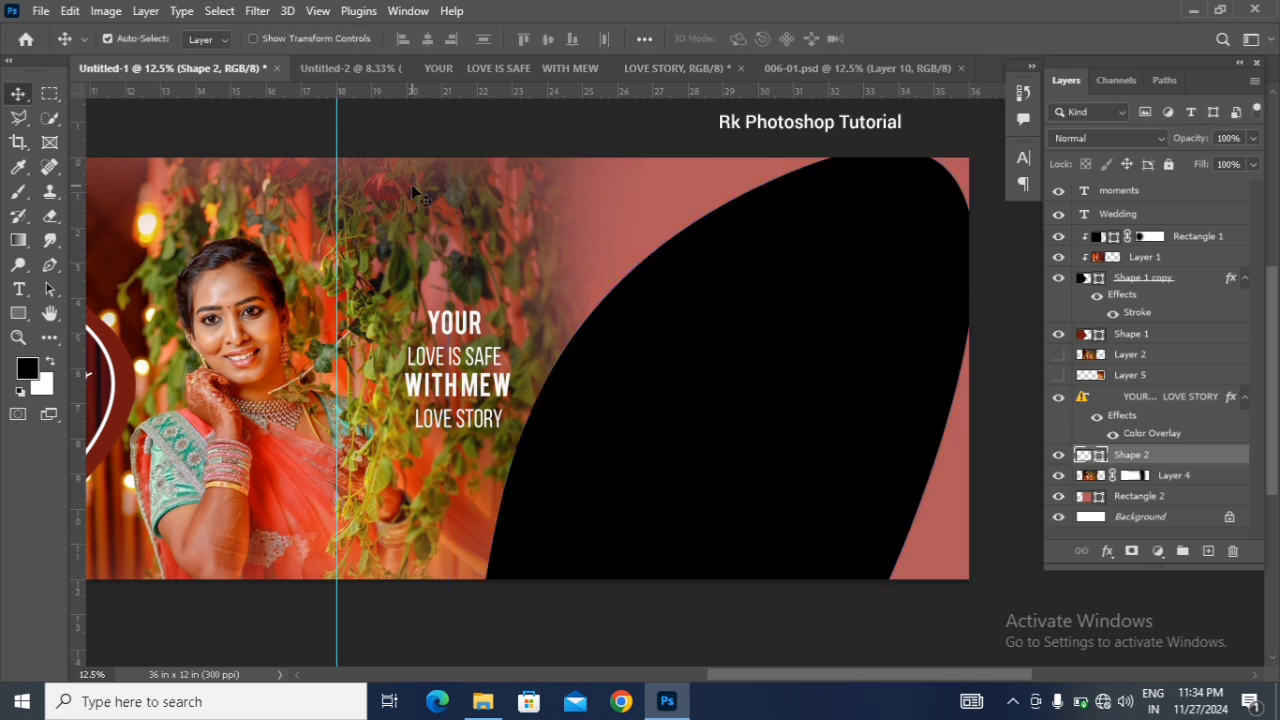
Step: Duplicate the curved shape and scale the copy down about its centre to about 91.6%
{"action": "key", "text": "ctrl+j"}
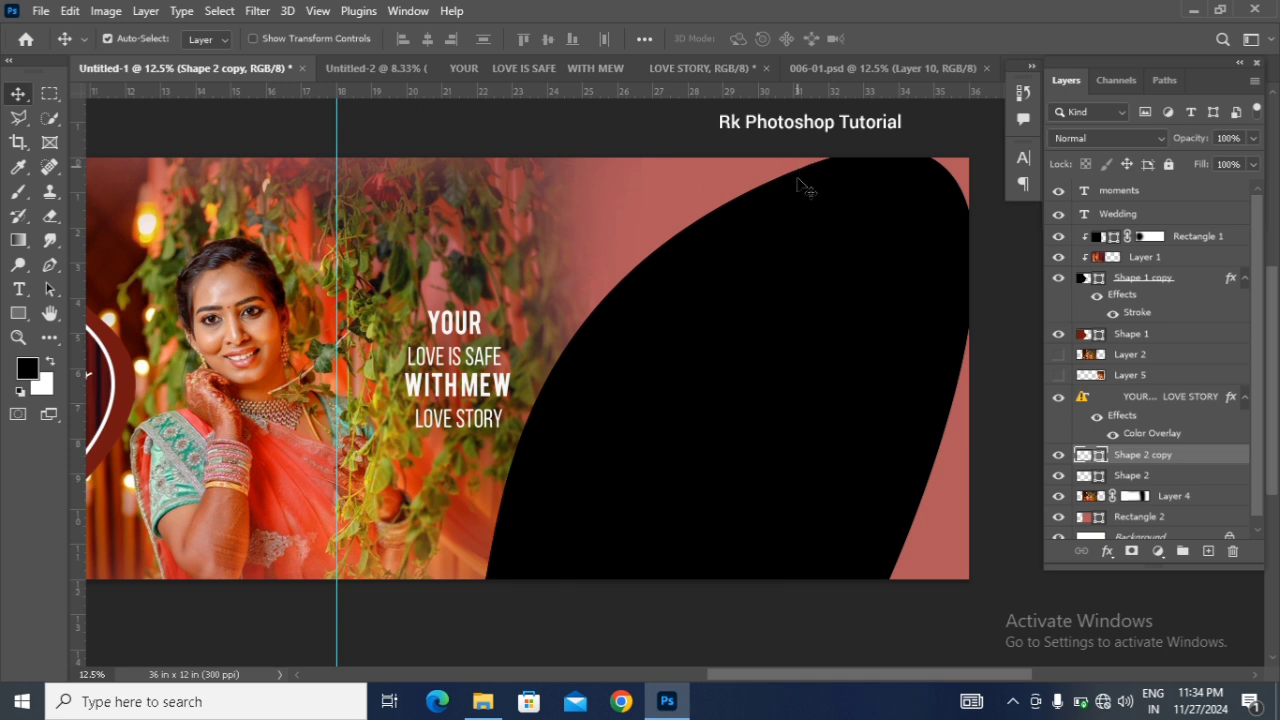
{"action": "key", "text": "ctrl+t"}
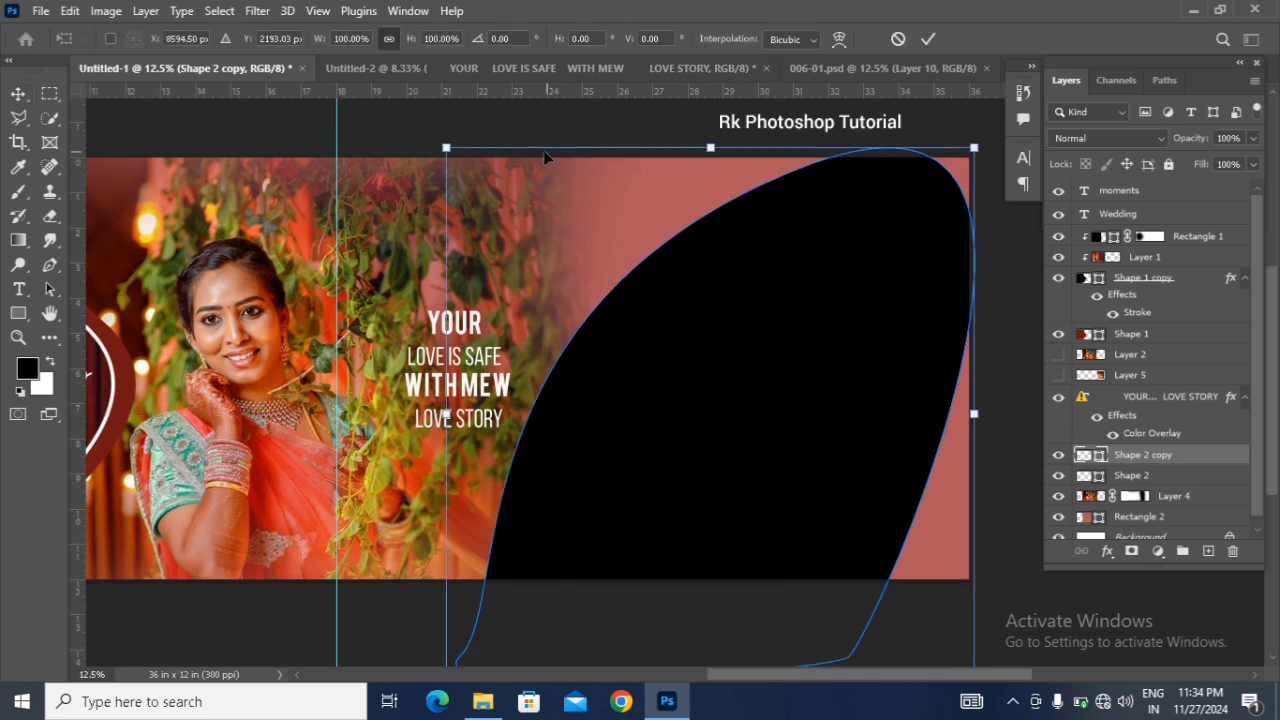
{"action": "left_click_drag", "start_coordinate": [446, 147], "coordinate": [481, 153]}
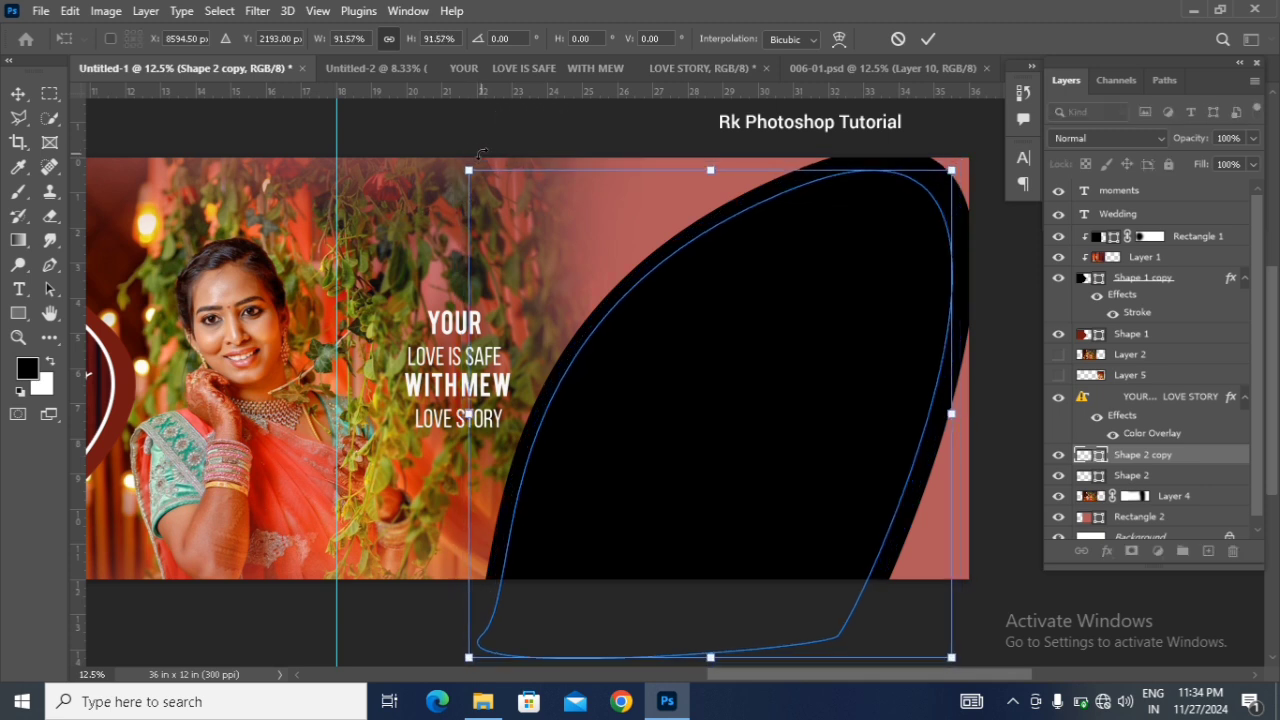
{"action": "key", "text": "Return"}
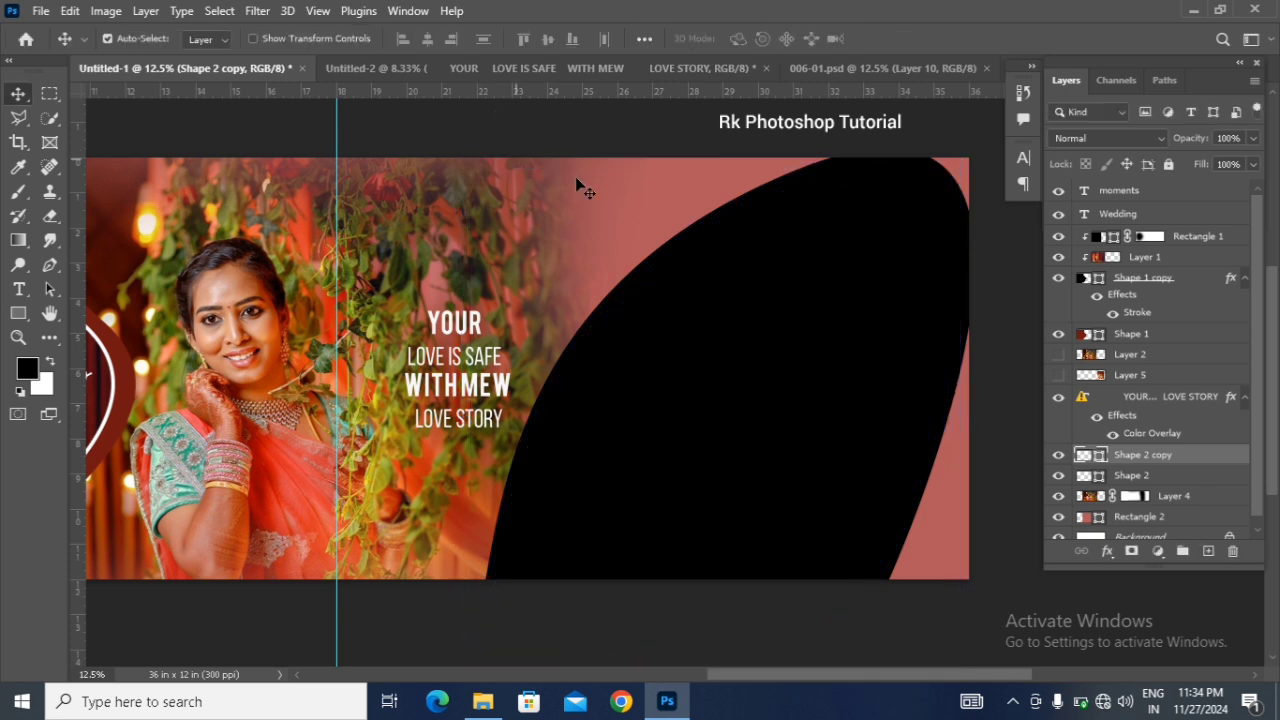
Step: Set the fill of the larger rear curved shape, Shape 2, to white #ffffff
{"action": "double_click", "coordinate": [1100, 476]}
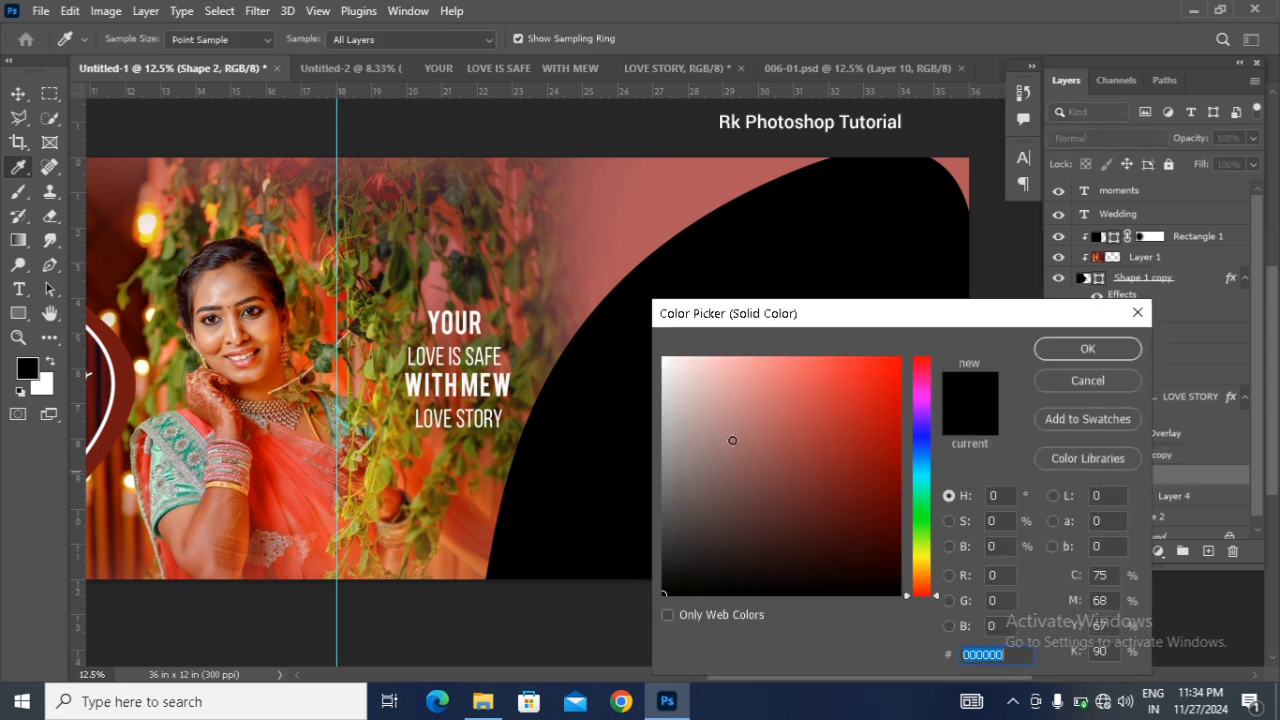
{"action": "type", "text": "ffffff"}
{"action": "left_click", "coordinate": [1060, 348]}
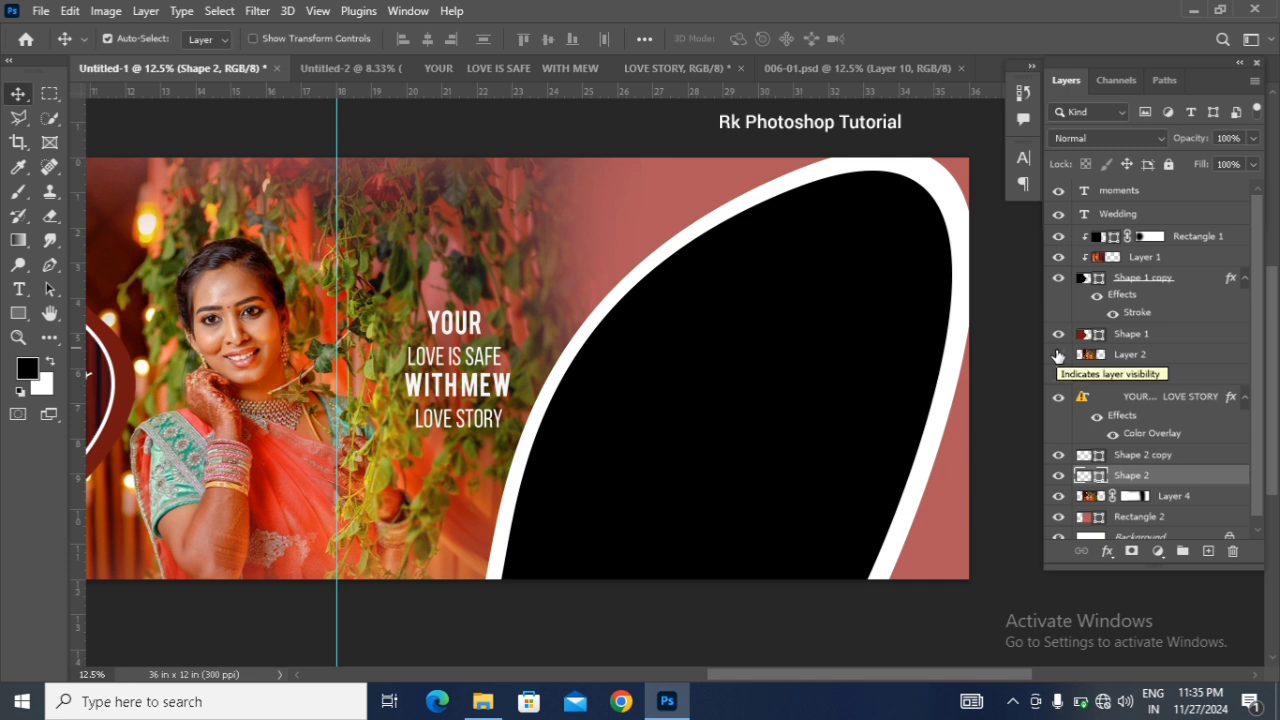
Step: Keep Layer 2 hidden and nudge the inner black curved shape slightly right within its white border
{"action": "left_click", "coordinate": [1058, 355]}
{"action": "left_click", "coordinate": [725, 348]}
{"action": "key", "text": "Right"}
{"action": "key", "text": "Right"}
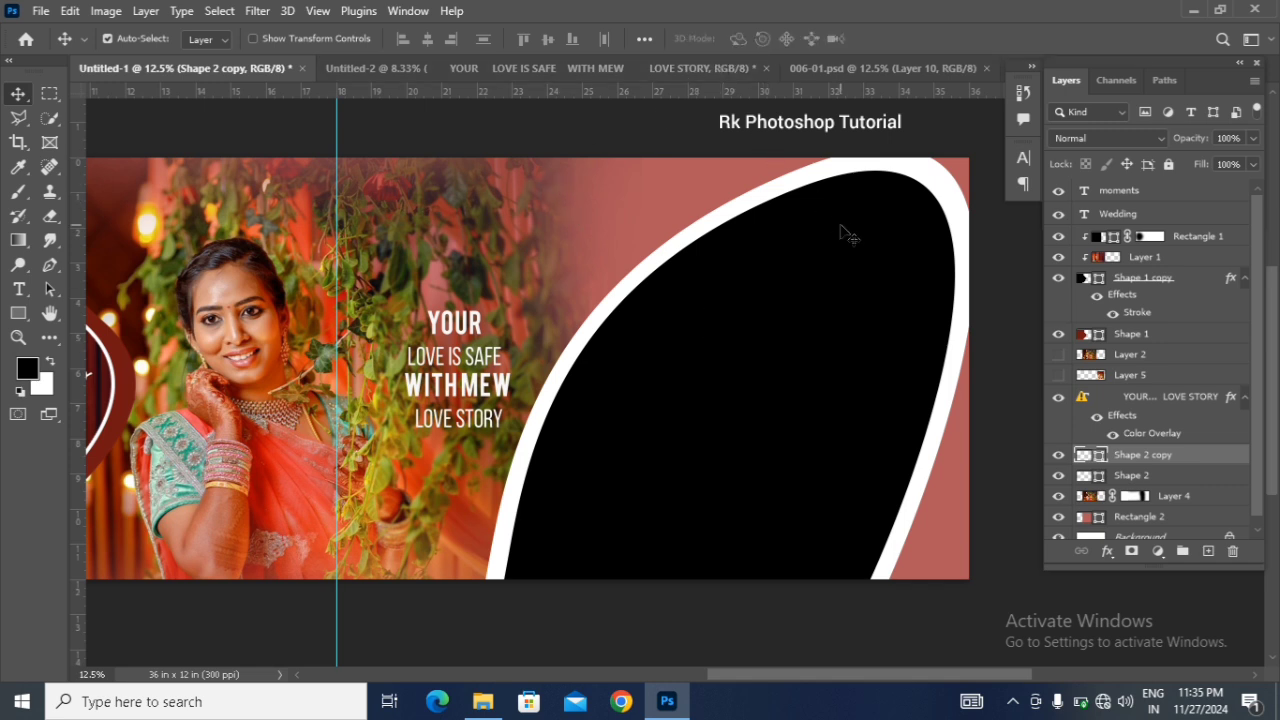
Step: Show the couple photo on Layer 5, place it directly above Shape 2 copy, and clip it to that shape
{"action": "left_click", "coordinate": [1060, 376]}
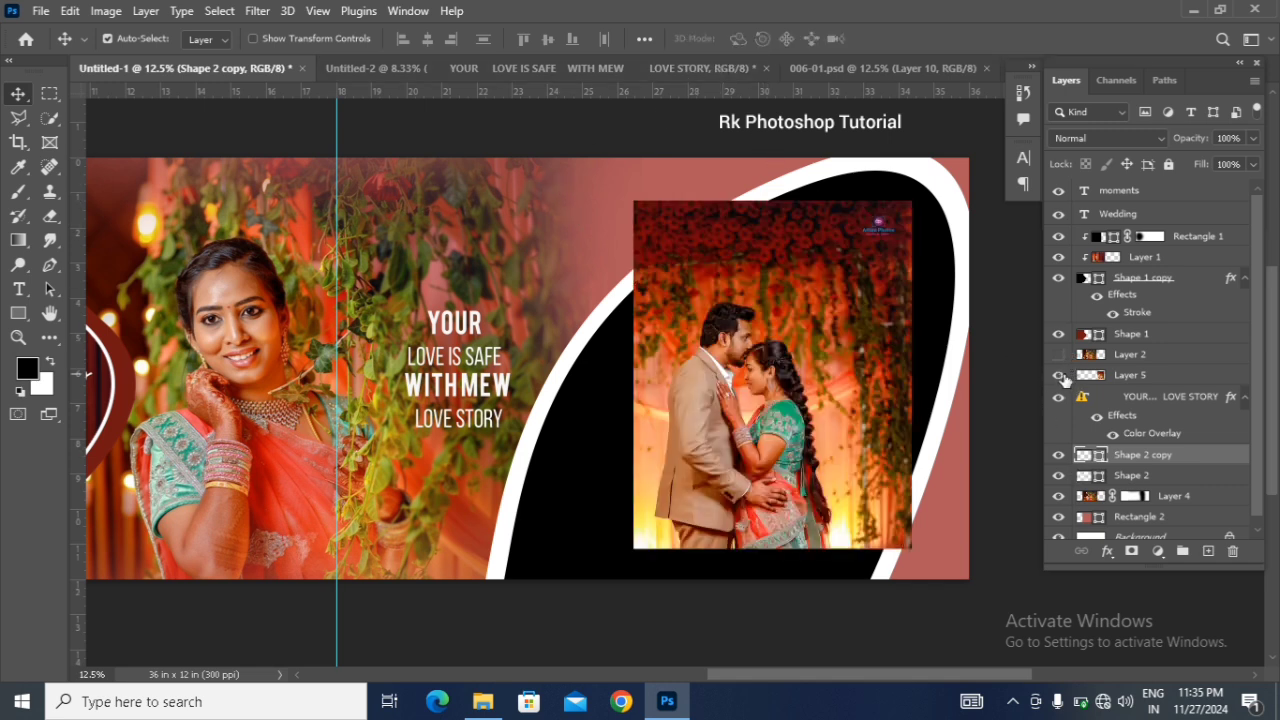
{"action": "left_click_drag", "start_coordinate": [1101, 377], "coordinate": [1087, 452]}
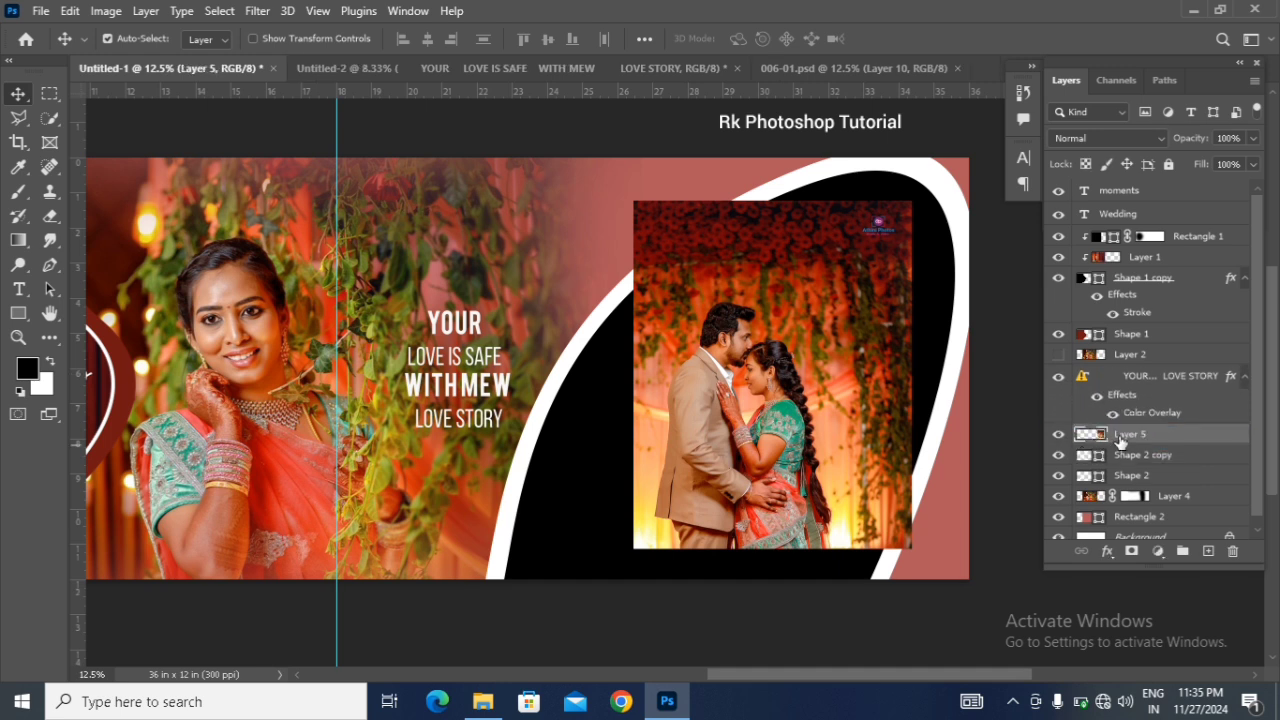
{"action": "right_click", "coordinate": [1120, 443]}
{"action": "left_click", "coordinate": [950, 296]}
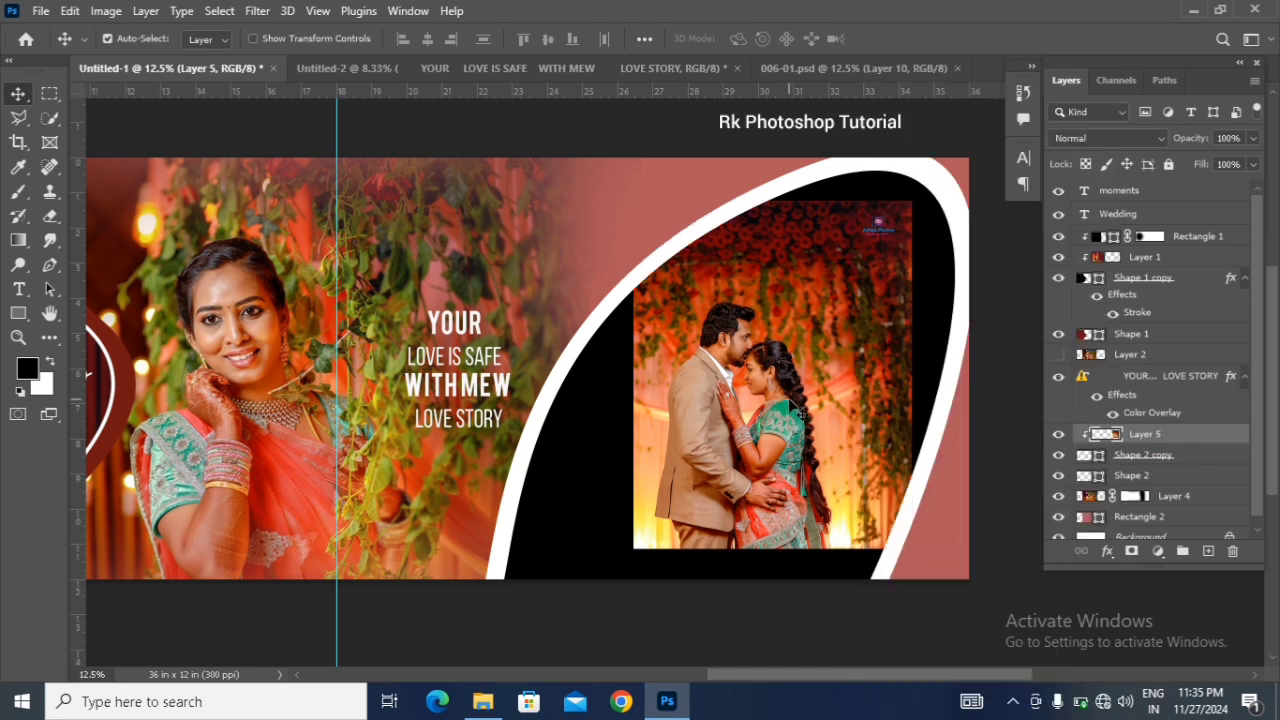
Step: Scale the clipped couple photo to about 139% and position it to fill most of the curved shape
{"action": "key", "text": "ctrl+t"}
{"action": "left_click_drag", "start_coordinate": [909, 545], "coordinate": [966, 616]}
{"action": "left_click_drag", "start_coordinate": [884, 567], "coordinate": [871, 566]}
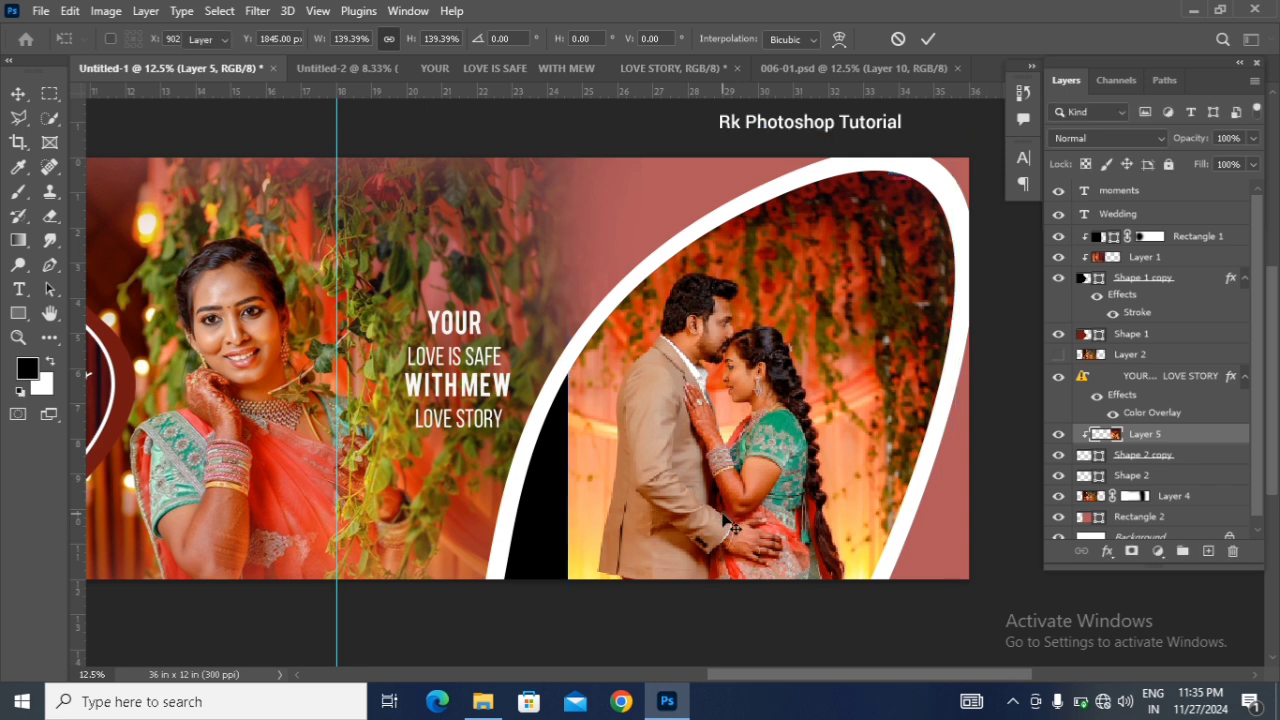
{"action": "key", "text": "Return"}
Step: Duplicate the couple photo, place the copy beneath the original in the clipping group, and shift it left to cover the black gap
{"action": "key", "text": "ctrl+j"}
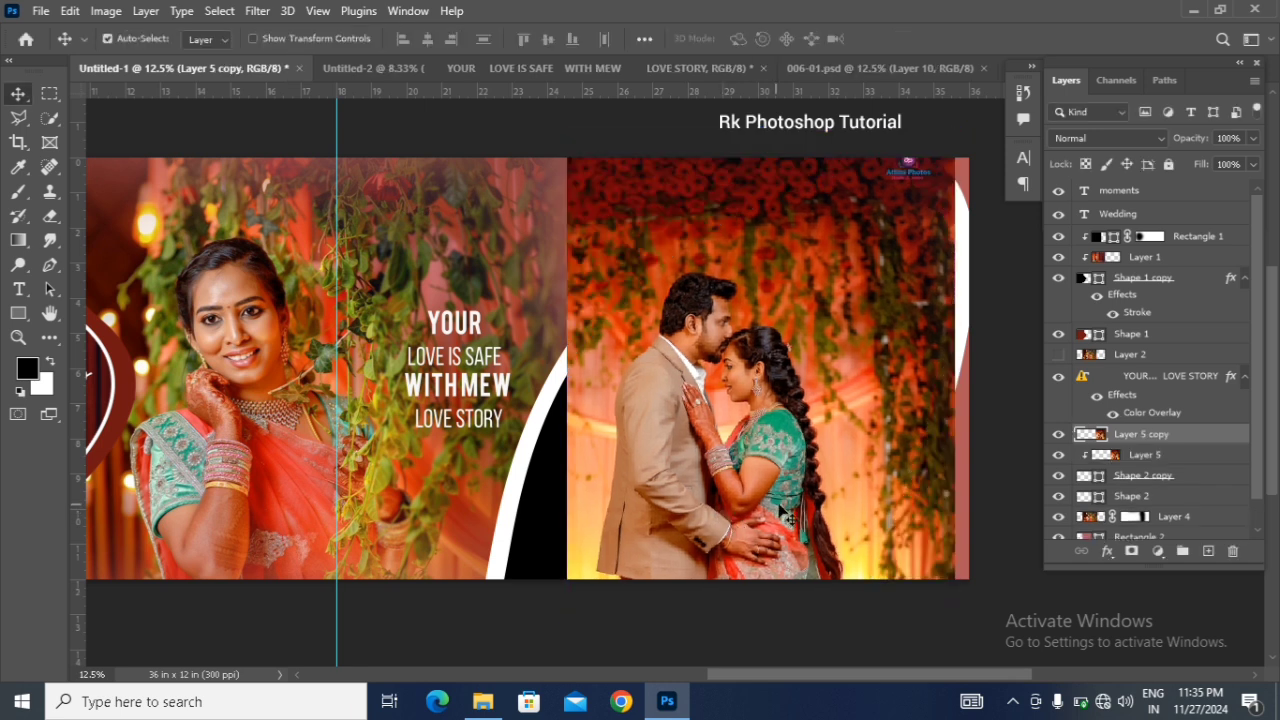
{"action": "left_click_drag", "start_coordinate": [1153, 440], "coordinate": [1142, 476]}
{"action": "key", "text": "shift+Left"}
{"action": "key", "text": "shift+Left"}
{"action": "key", "text": "shift+Left"}
{"action": "key", "text": "shift+Left"}
{"action": "key", "text": "shift+Left"}
{"action": "key", "text": "shift+Left"}
{"action": "key", "text": "shift+Left"}
{"action": "key", "text": "shift+Left"}
{"action": "key", "text": "shift+Left"}
{"action": "key", "text": "shift+Left"}
{"action": "key", "text": "shift+Left"}
{"action": "key", "text": "shift+Left"}
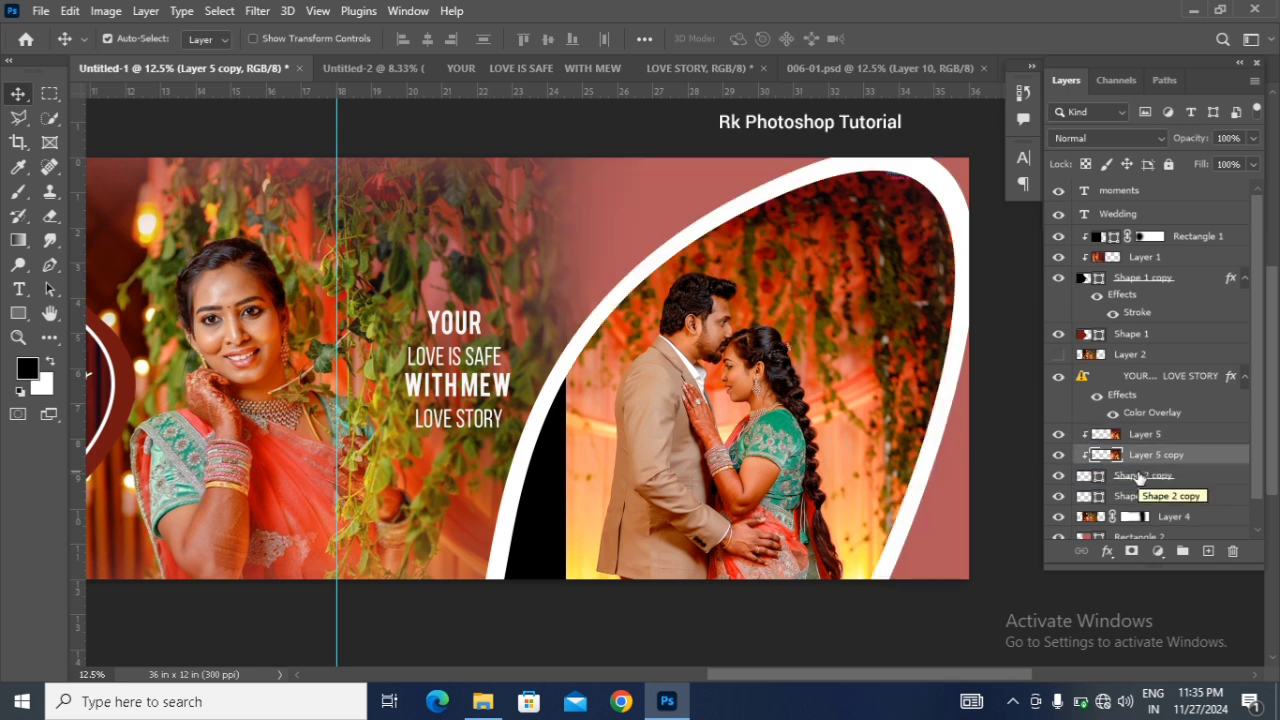
{"action": "key", "text": "shift+Left"}
{"action": "key", "text": "shift+Left"}
{"action": "key", "text": "shift+Left"}
{"action": "key", "text": "shift+Left"}
{"action": "key", "text": "shift+Left"}
{"action": "key", "text": "shift+Left"}
{"action": "key", "text": "shift+Left"}
{"action": "key", "text": "shift+Left"}
{"action": "key", "text": "shift+Left"}
{"action": "key", "text": "shift+Left"}
{"action": "key", "text": "shift+Left"}
{"action": "key", "text": "shift+Left"}
{"action": "key", "text": "shift+Left"}
{"action": "key", "text": "shift+Left"}
{"action": "key", "text": "shift+Left"}
{"action": "key", "text": "shift+Left"}
{"action": "key", "text": "shift+Left"}
{"action": "key", "text": "shift+Left"}
{"action": "key", "text": "shift+Left"}
{"action": "key", "text": "shift+Left"}
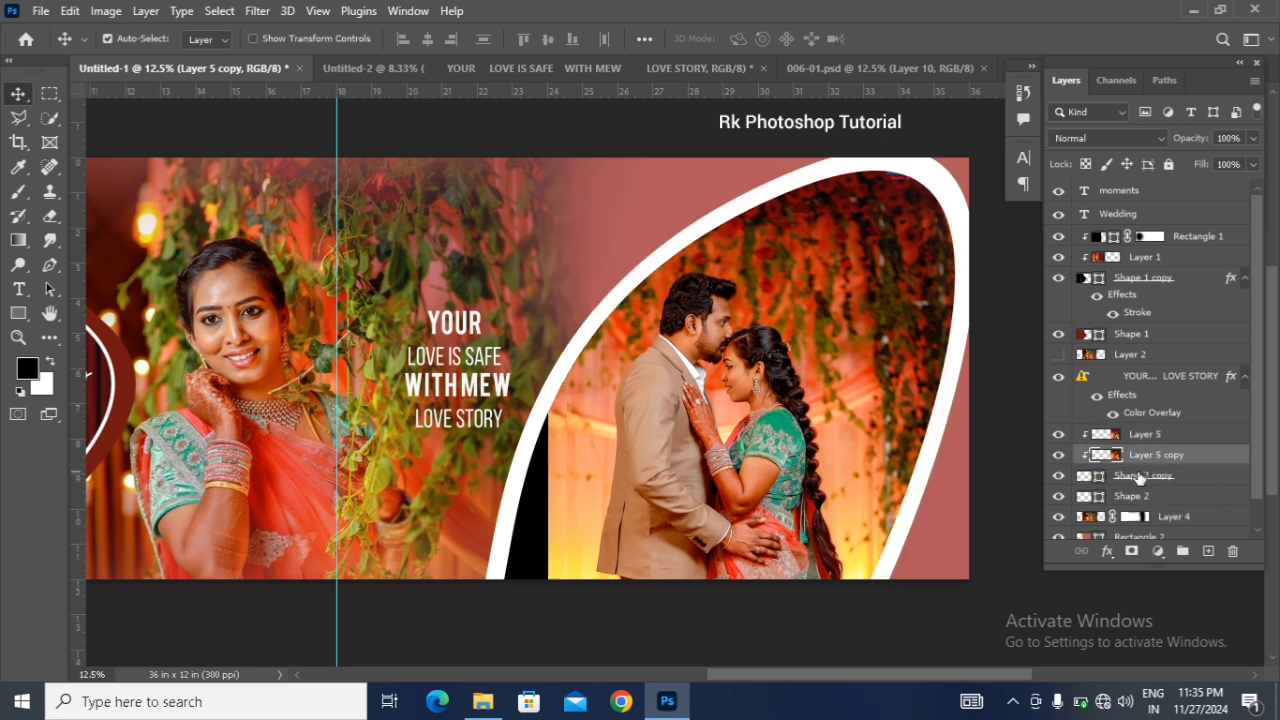
{"action": "key", "text": "shift+Left"}
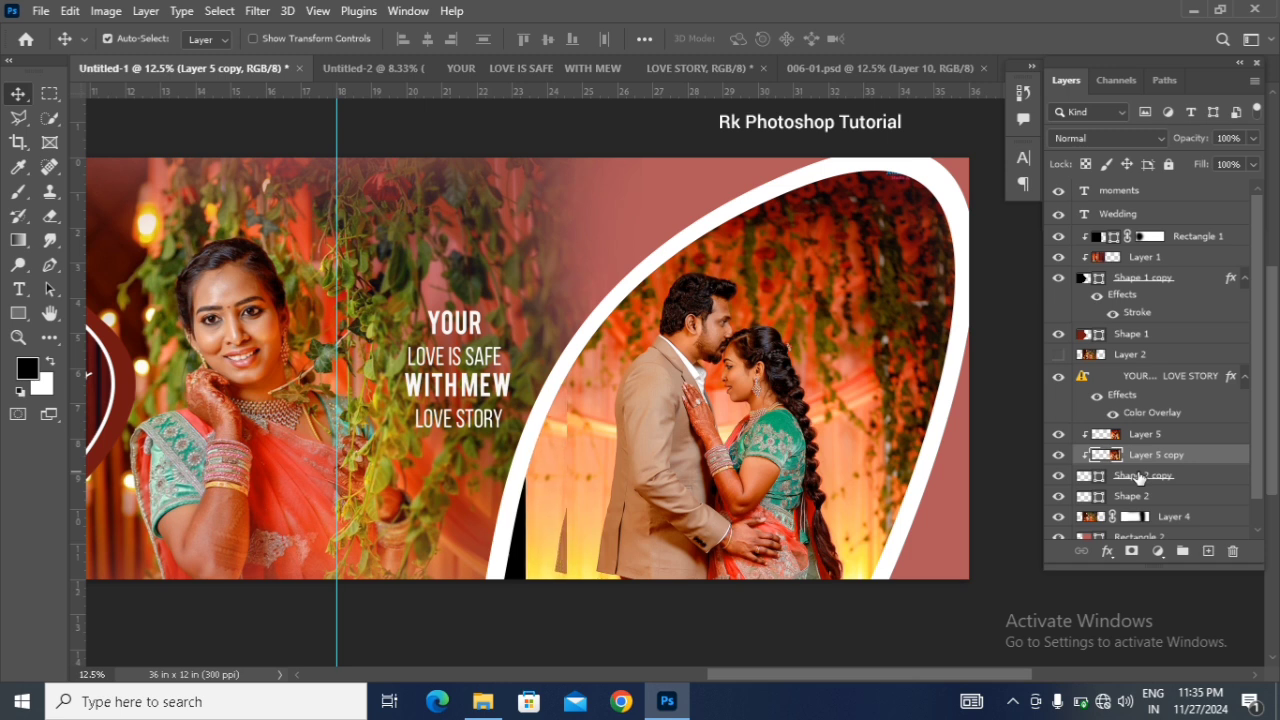
{"action": "left_click_drag", "start_coordinate": [548, 557], "coordinate": [490, 570]}
Step: Blur the shifted couple photo copy with a Gaussian Blur of 182.0 px radius
{"action": "left_click", "coordinate": [270, 12]}
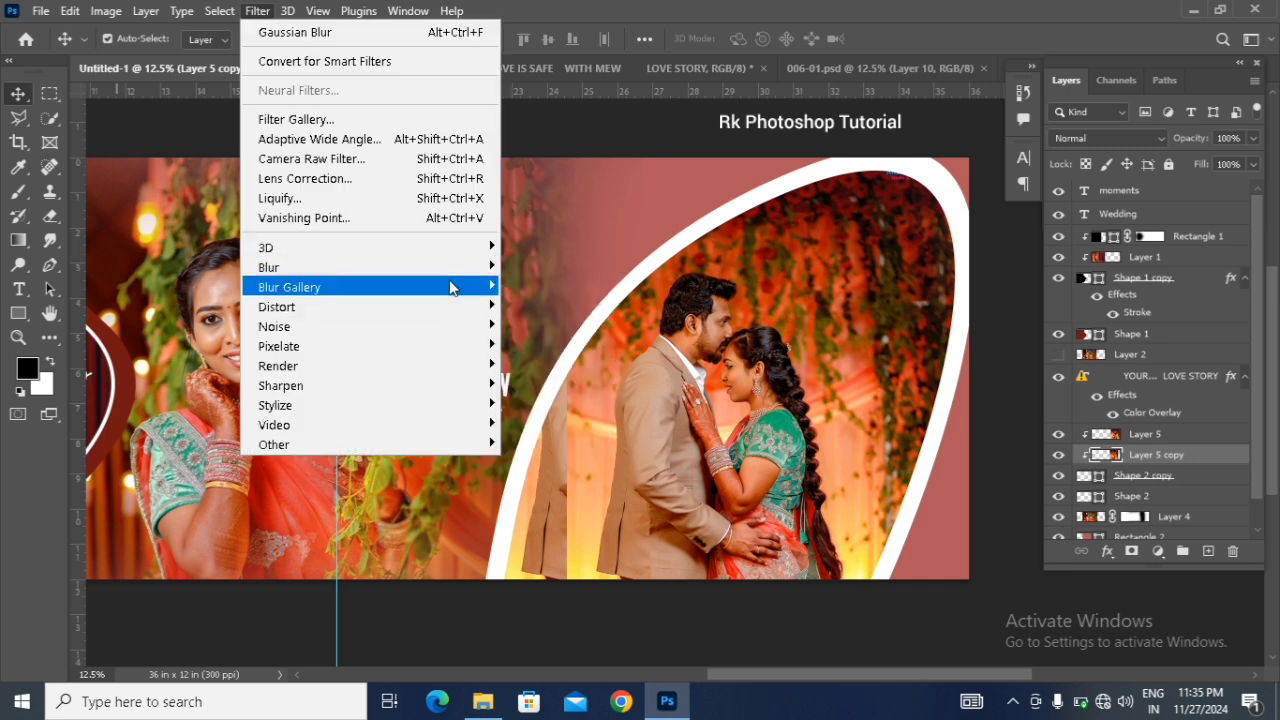
{"action": "mouse_move", "coordinate": [462, 268]}
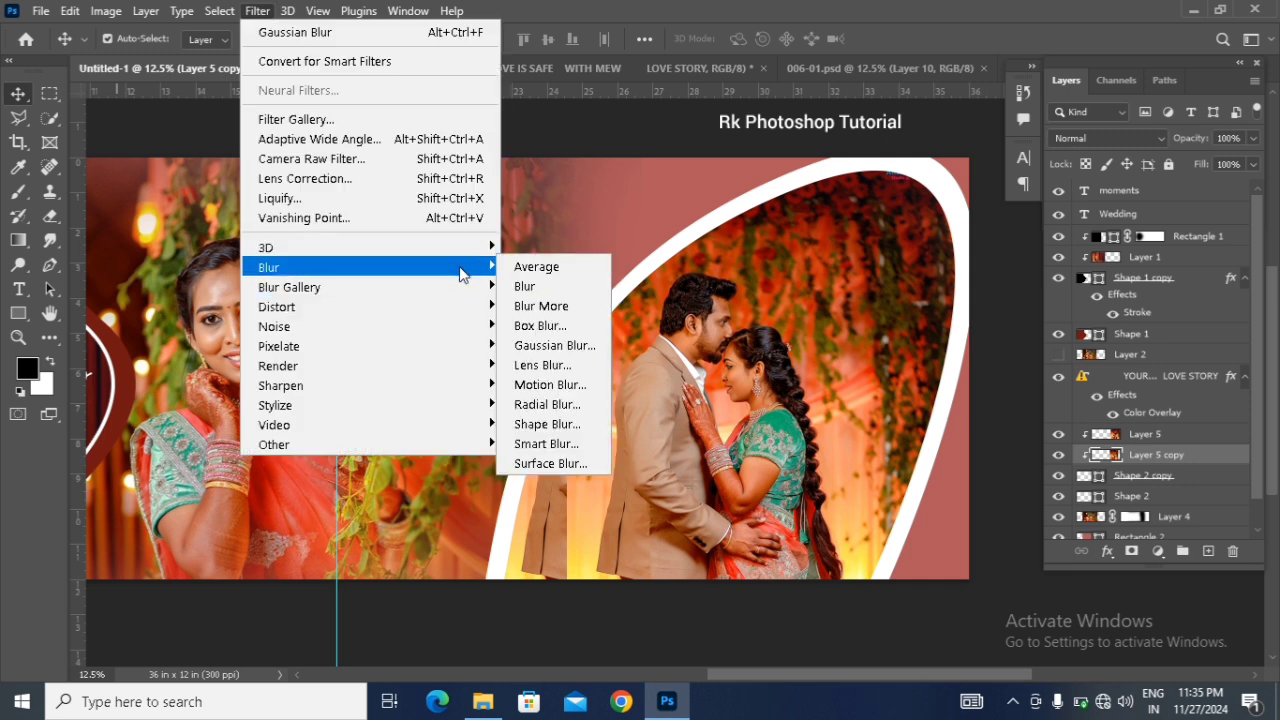
{"action": "left_click", "coordinate": [548, 345]}
{"action": "left_click_drag", "start_coordinate": [945, 338], "coordinate": [1018, 340]}
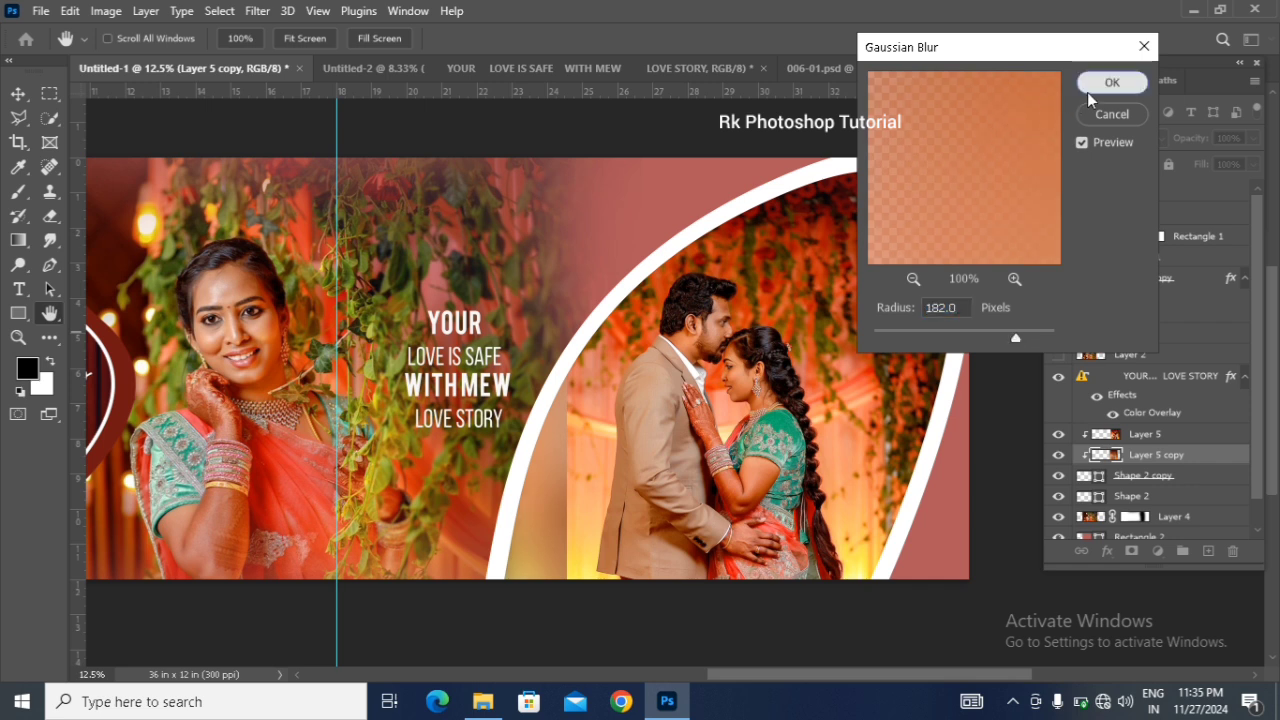
{"action": "left_click", "coordinate": [1090, 88]}
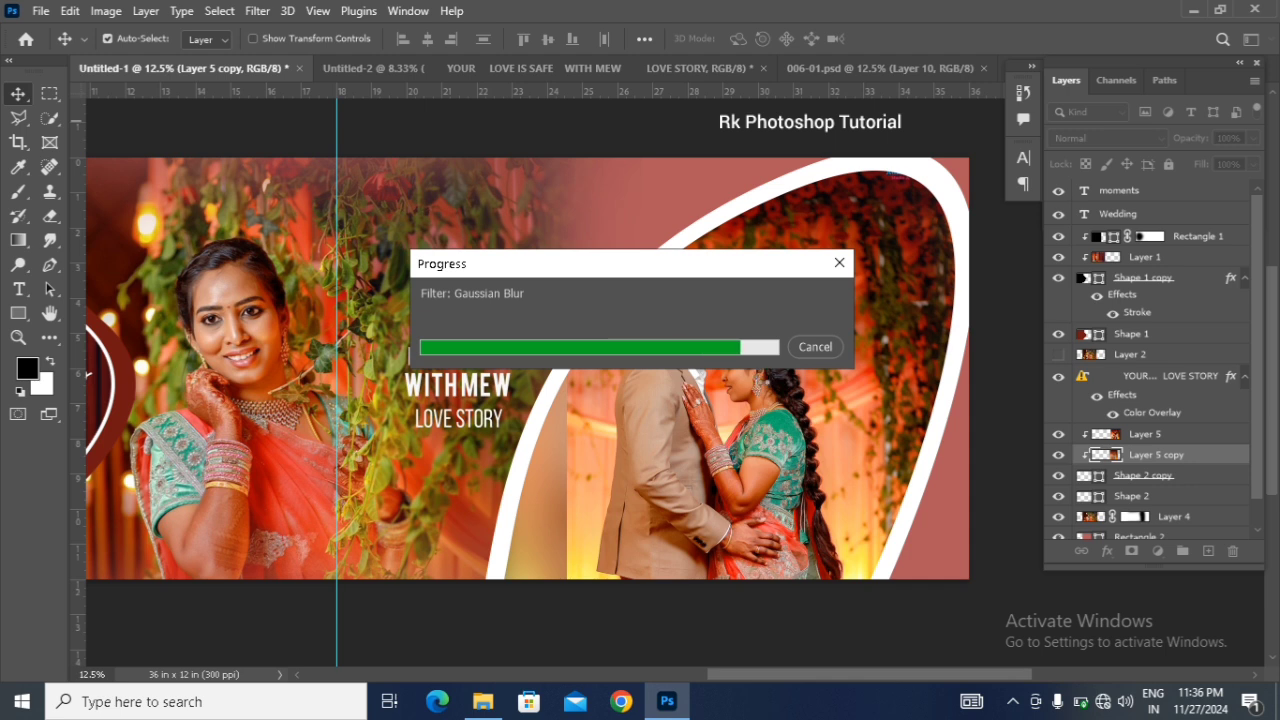
Step: Add a black hide-all layer mask to the original couple photo on Layer 5, and activate the Brush tool
{"action": "left_click", "coordinate": [549, 238]}
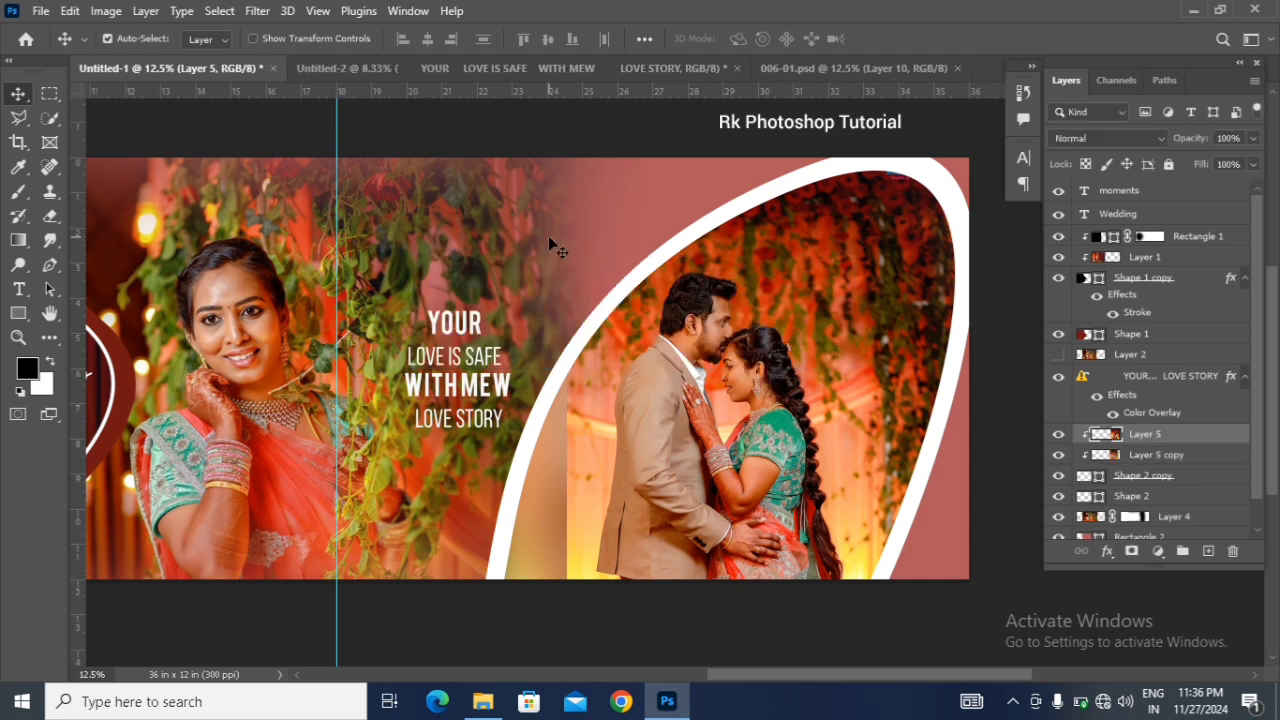
{"action": "left_click", "coordinate": [146, 10]}
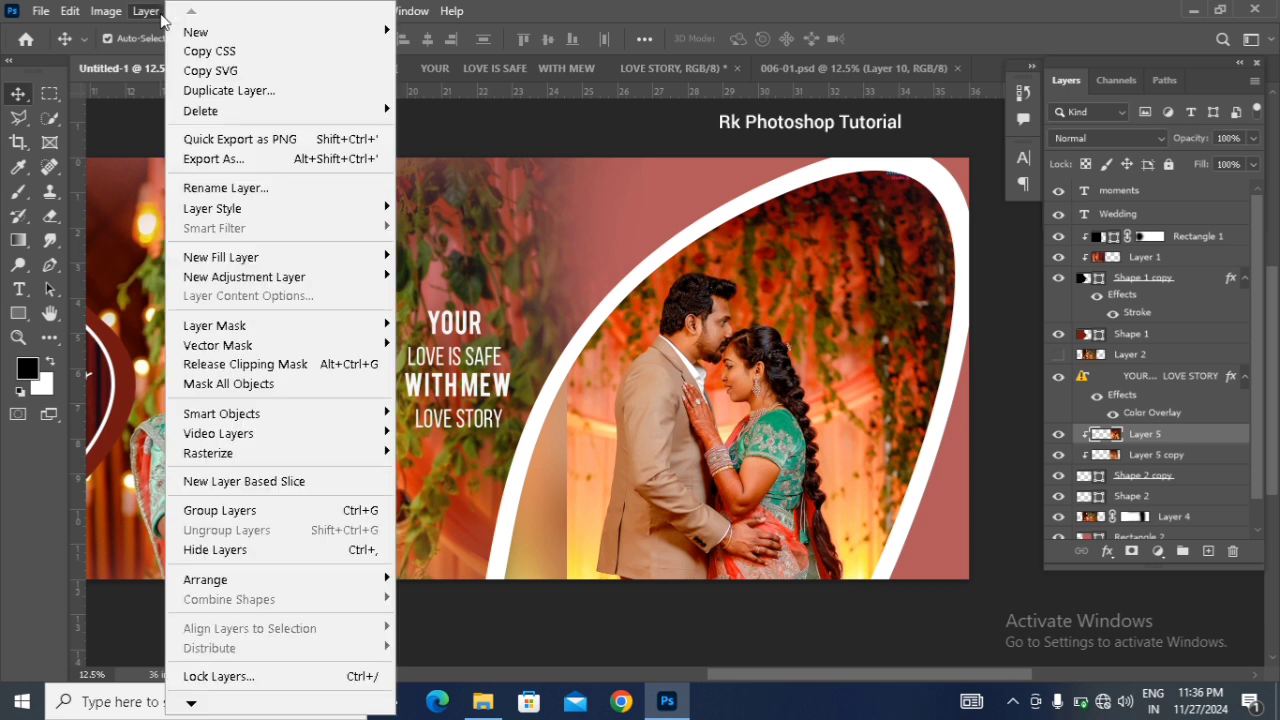
{"action": "mouse_move", "coordinate": [284, 327]}
{"action": "left_click", "coordinate": [422, 343]}
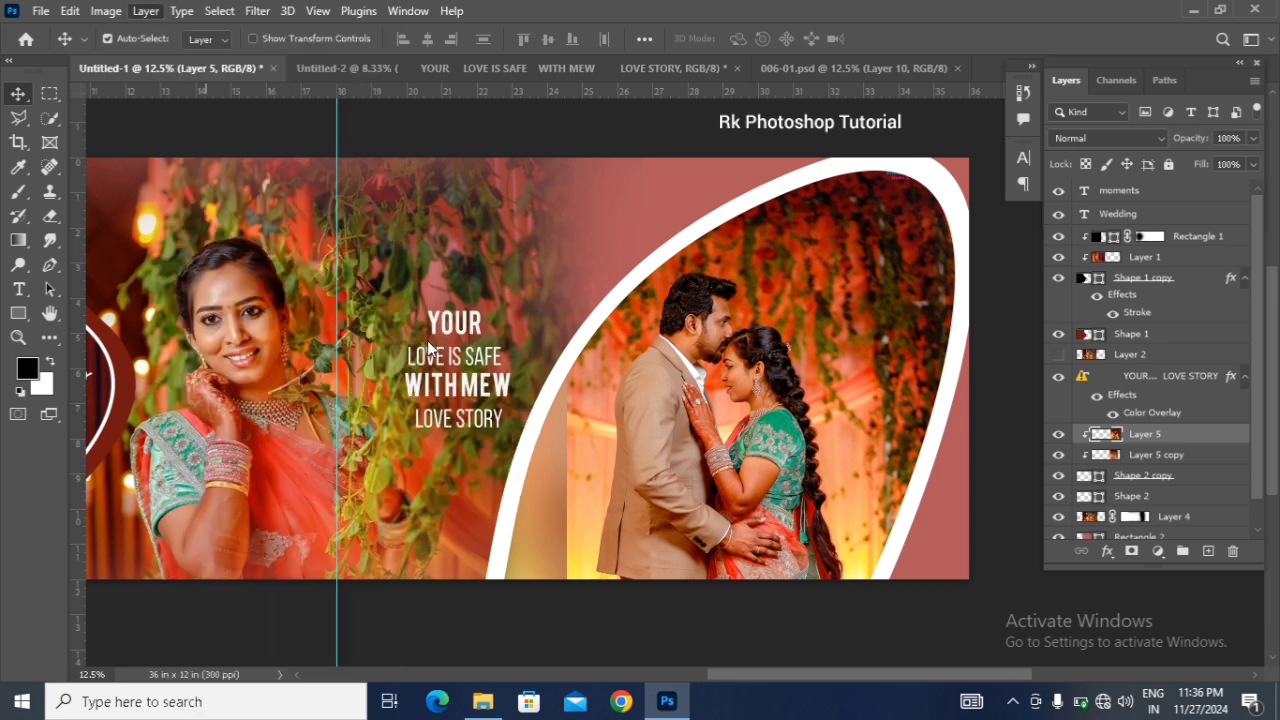
{"action": "left_click", "coordinate": [18, 191]}
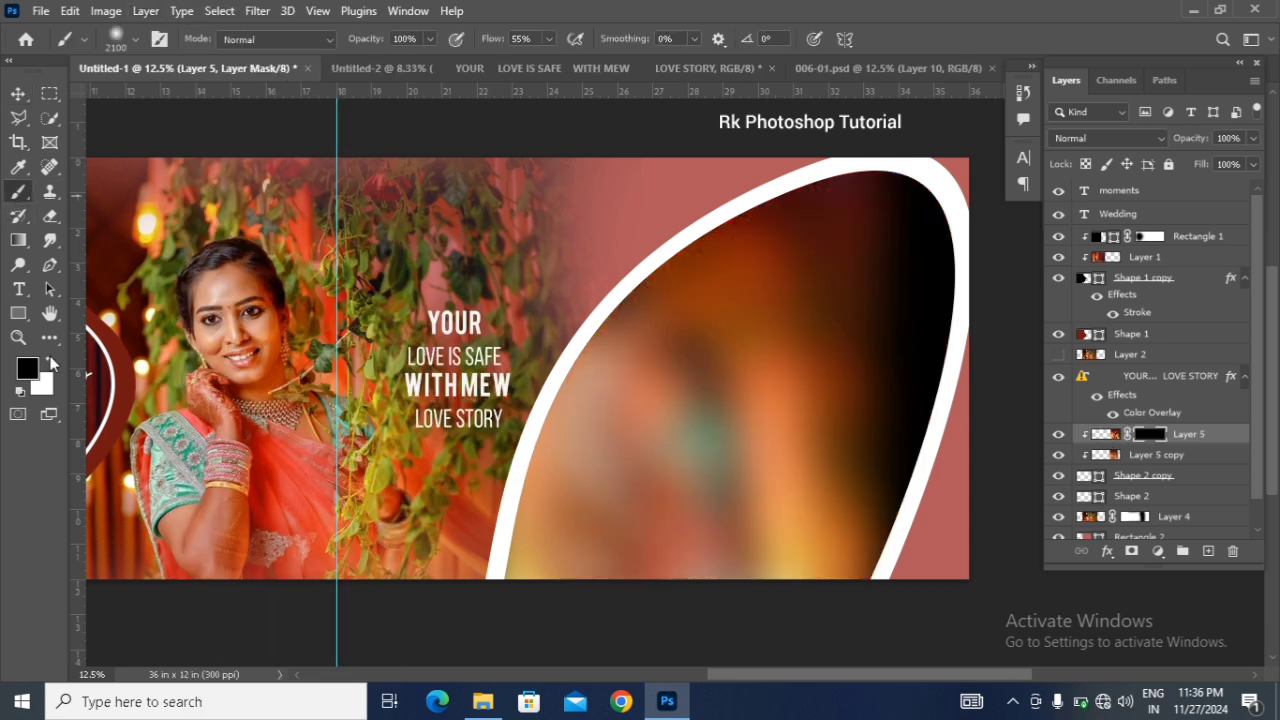
Step: Paint white on the Layer 5 mask with a soft 2100 px brush to reveal the sharp couple inside the curved frame
{"action": "left_click", "coordinate": [49, 362]}
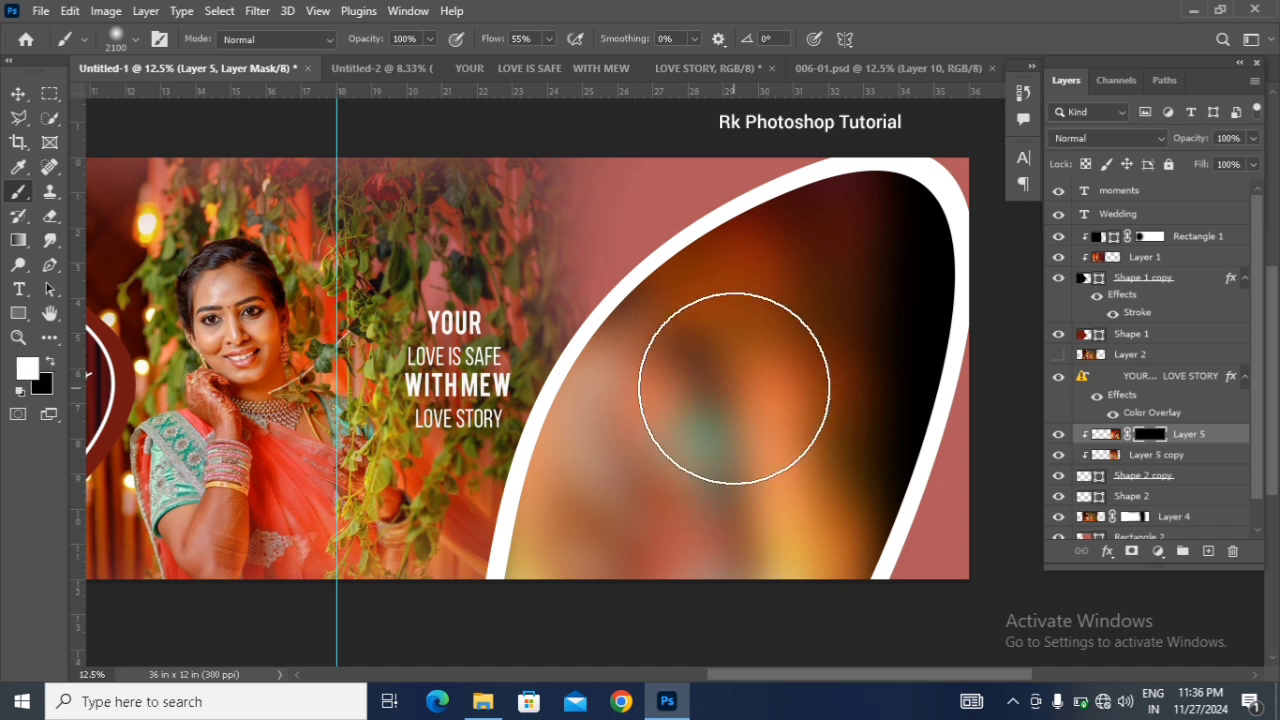
{"action": "left_click", "coordinate": [734, 388]}
{"action": "mouse_move", "coordinate": [734, 388]}
{"action": "left_mouse_down"}
{"action": "mouse_move", "coordinate": [734, 352]}
{"action": "mouse_move", "coordinate": [766, 321]}
{"action": "mouse_move", "coordinate": [791, 367]}
{"action": "mouse_move", "coordinate": [734, 360]}
{"action": "mouse_move", "coordinate": [732, 318]}
{"action": "mouse_move", "coordinate": [690, 476]}
{"action": "mouse_move", "coordinate": [680, 408]}
{"action": "mouse_move", "coordinate": [691, 378]}
{"action": "mouse_move", "coordinate": [669, 478]}
{"action": "mouse_move", "coordinate": [810, 491]}
{"action": "mouse_move", "coordinate": [669, 480]}
{"action": "mouse_move", "coordinate": [676, 444]}
{"action": "mouse_move", "coordinate": [763, 299]}
{"action": "mouse_move", "coordinate": [833, 280]}
{"action": "mouse_move", "coordinate": [843, 399]}
{"action": "mouse_move", "coordinate": [859, 310]}
{"action": "mouse_move", "coordinate": [804, 236]}
{"action": "mouse_move", "coordinate": [890, 250]}
{"action": "mouse_move", "coordinate": [887, 310]}
{"action": "mouse_move", "coordinate": [832, 378]}
{"action": "mouse_move", "coordinate": [789, 393]}
{"action": "mouse_move", "coordinate": [766, 346]}
{"action": "mouse_move", "coordinate": [790, 330]}
{"action": "left_mouse_up"}
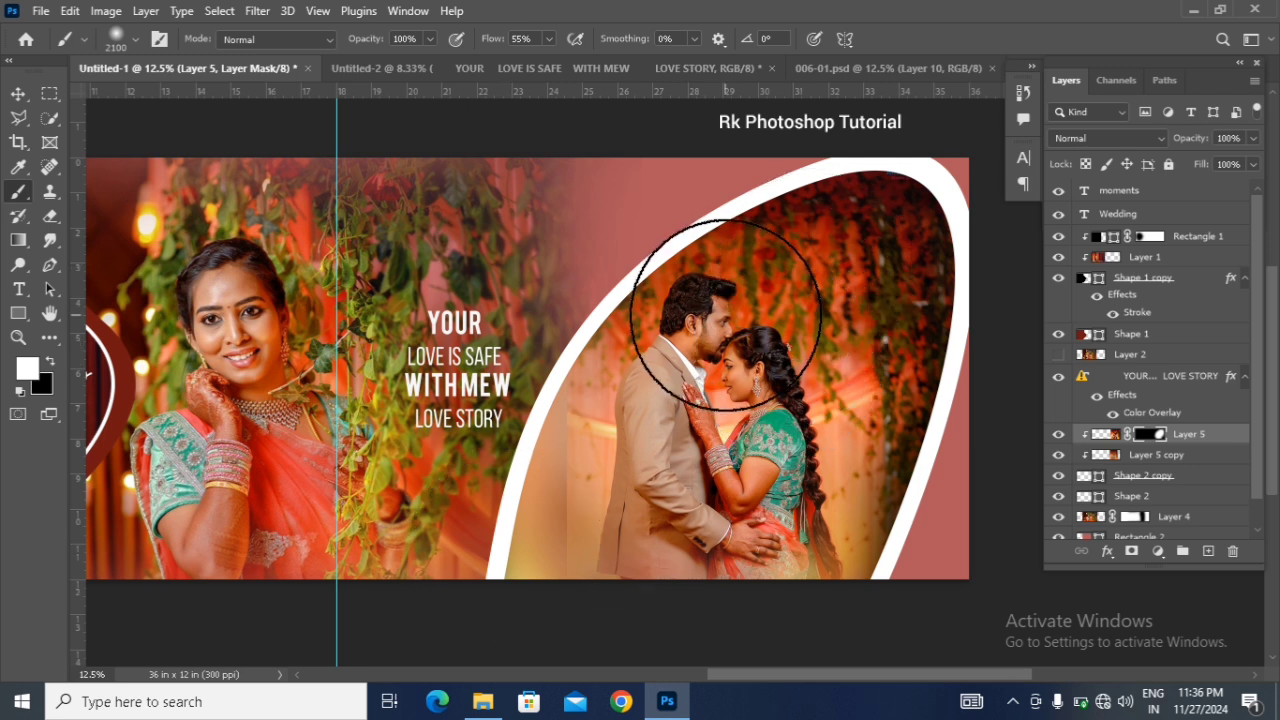
{"action": "key", "text": "bracketleft"}
{"action": "key", "text": "bracketleft"}
{"action": "key", "text": "bracketleft"}
{"action": "key", "text": "bracketleft"}
{"action": "key", "text": "bracketleft"}
{"action": "key", "text": "bracketleft"}
{"action": "key", "text": "bracketleft"}
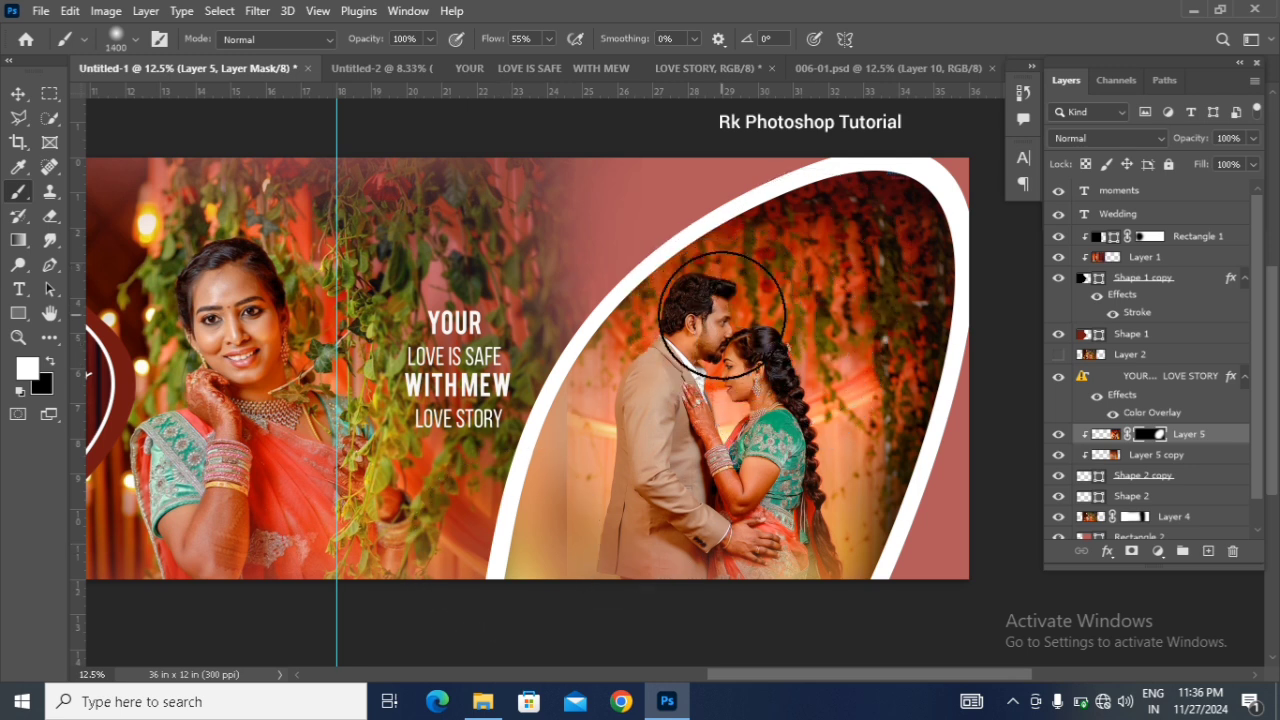
{"action": "key", "text": "x"}
{"action": "key", "text": "bracketleft"}
{"action": "key", "text": "bracketleft"}
{"action": "key", "text": "bracketleft"}
{"action": "key", "text": "bracketleft"}
{"action": "key", "text": "bracketleft"}
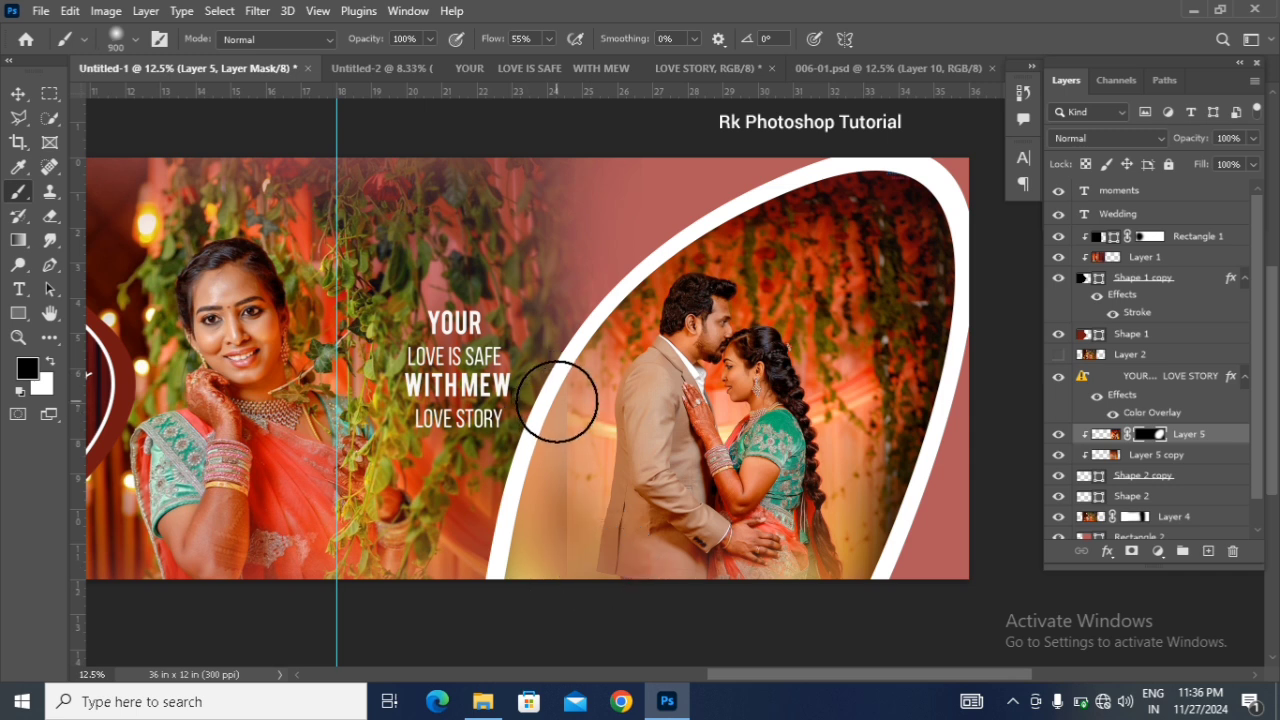
{"action": "left_click", "coordinate": [18, 93]}
Step: Duplicate the masked bride portrait on Layer 4 and select the lower original
{"action": "scroll", "coordinate": [828, 477], "scroll_direction": "up", "scroll_amount": 1}
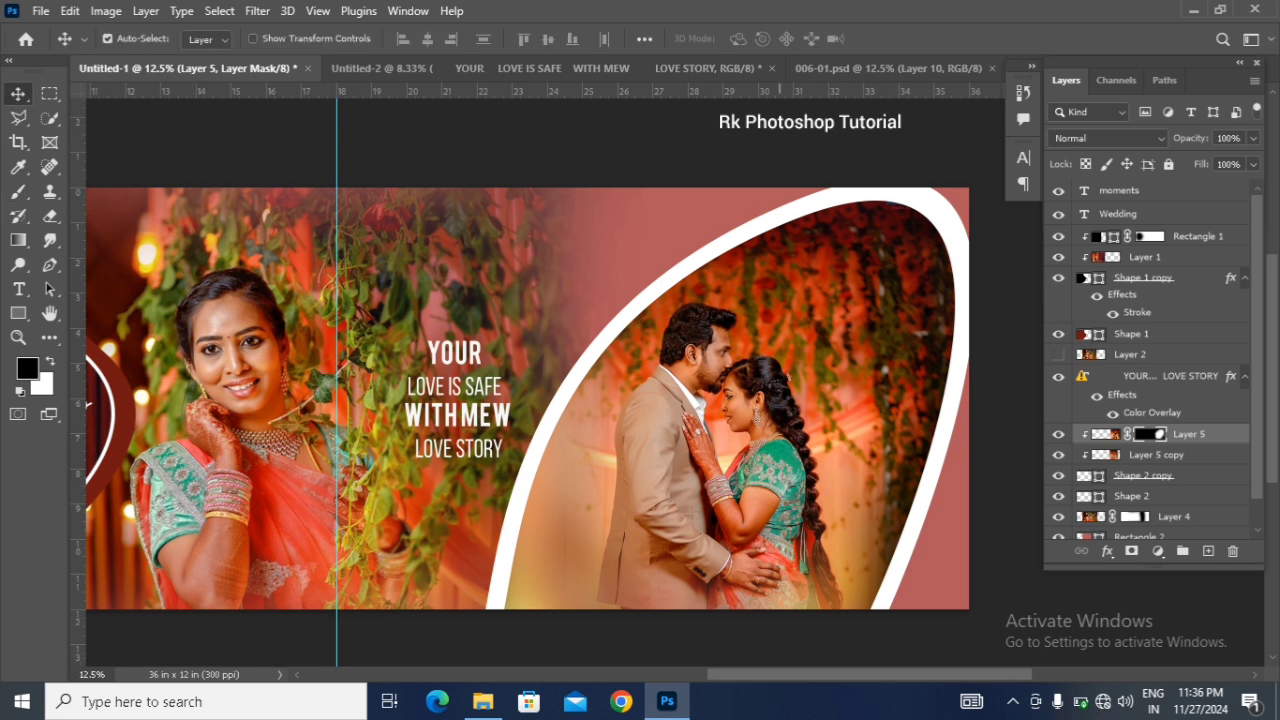
{"action": "left_click_drag", "start_coordinate": [821, 672], "coordinate": [864, 673]}
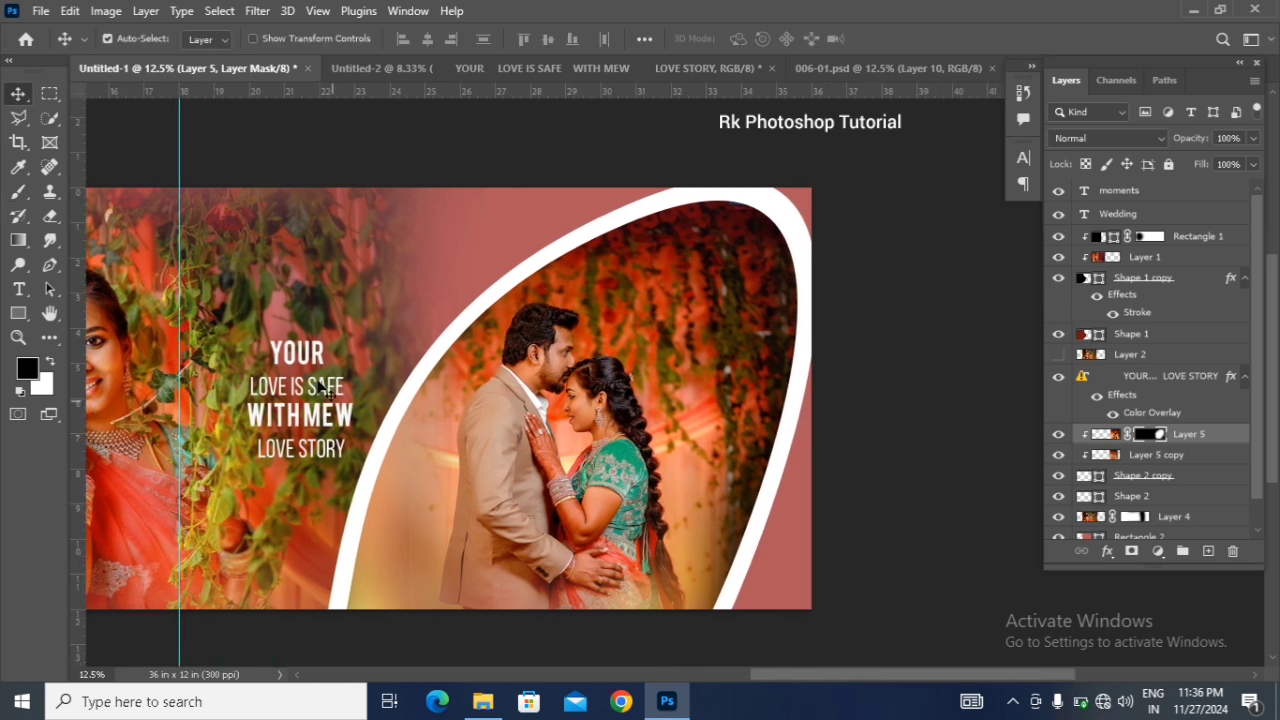
{"action": "left_click", "coordinate": [262, 295]}
{"action": "key", "text": "ctrl"}
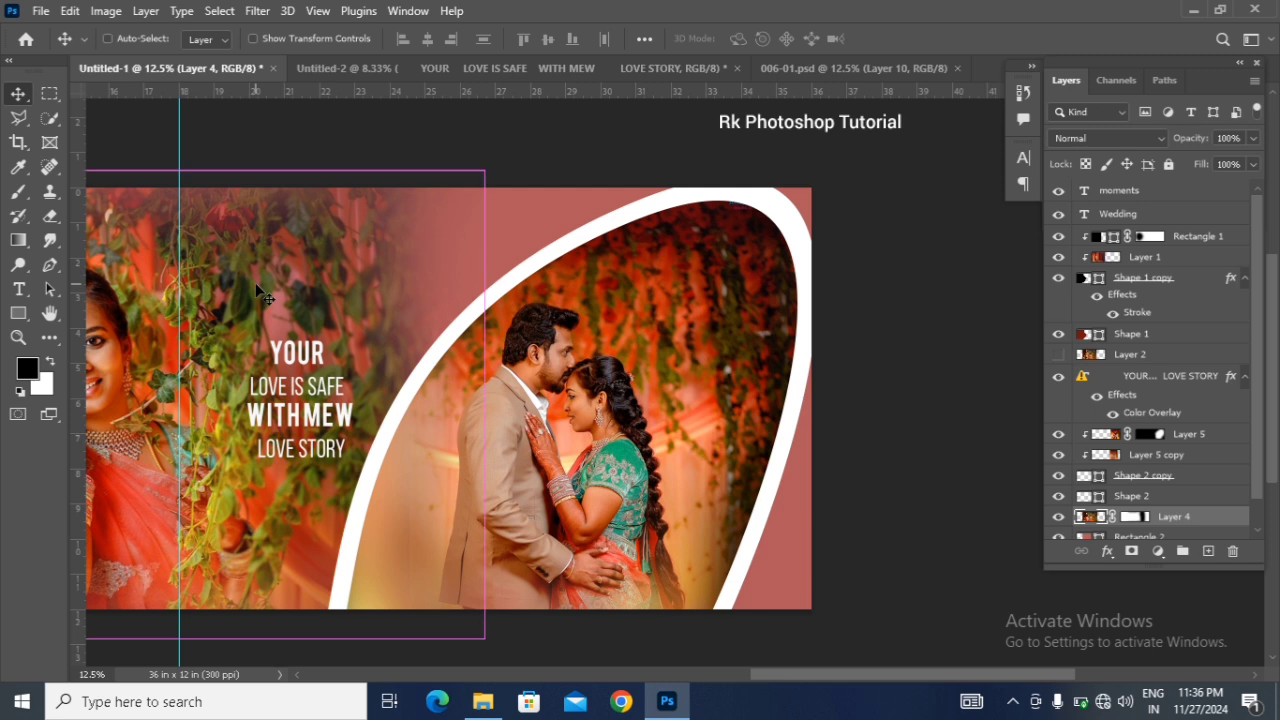
{"action": "key", "text": "ctrl+j"}
{"action": "scroll", "coordinate": [1165, 480], "scroll_direction": "down", "scroll_amount": 2}
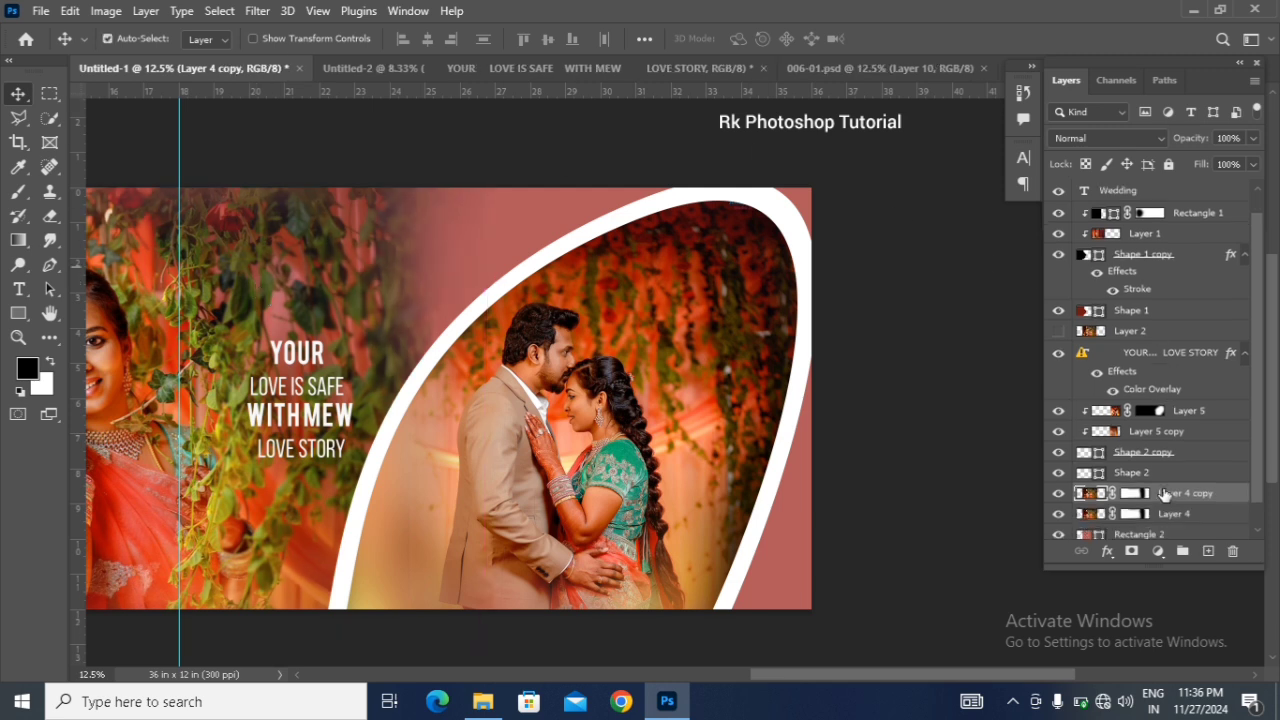
{"action": "left_click", "coordinate": [1172, 492]}
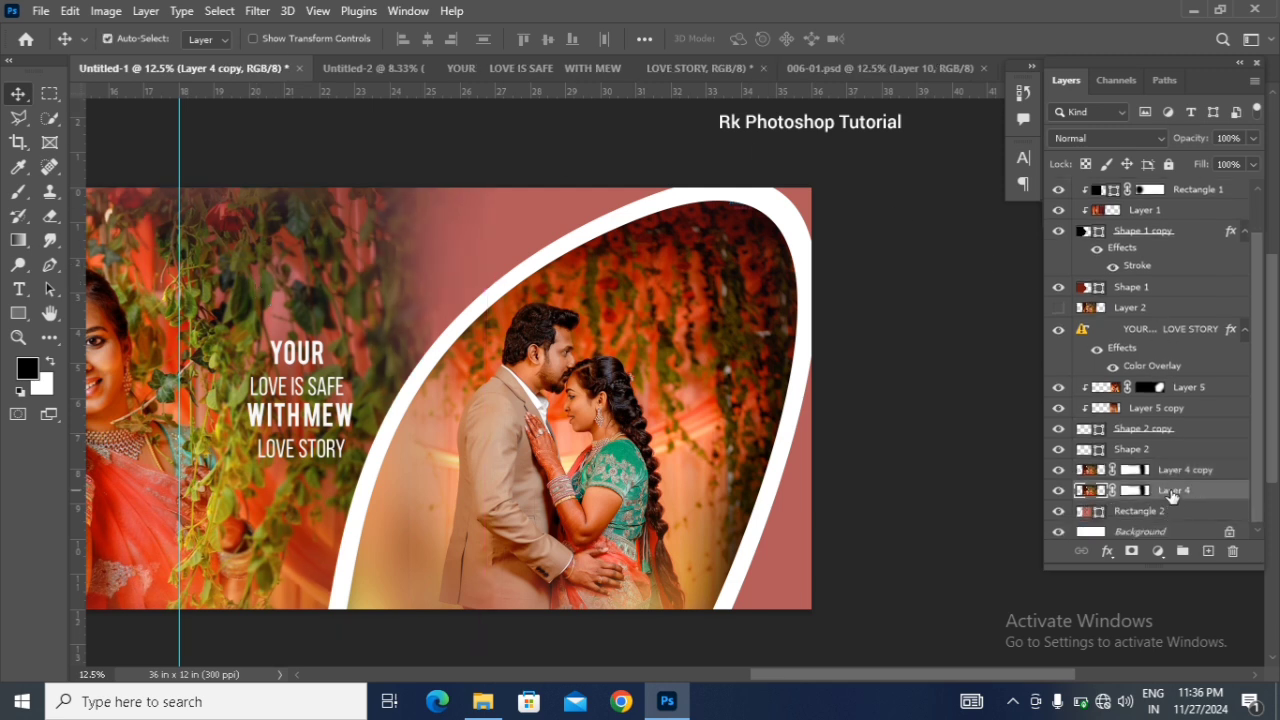
Step: Shift the lower bride portrait right and flip it horizontally so its mirrored foliage fills the plain background behind the curved frame
{"action": "key", "text": "ctrl+t"}
{"action": "left_click_drag", "start_coordinate": [190, 430], "coordinate": [556, 428]}
{"action": "right_click", "coordinate": [660, 432]}
{"action": "left_click", "coordinate": [690, 397]}
{"action": "key", "text": "Return"}
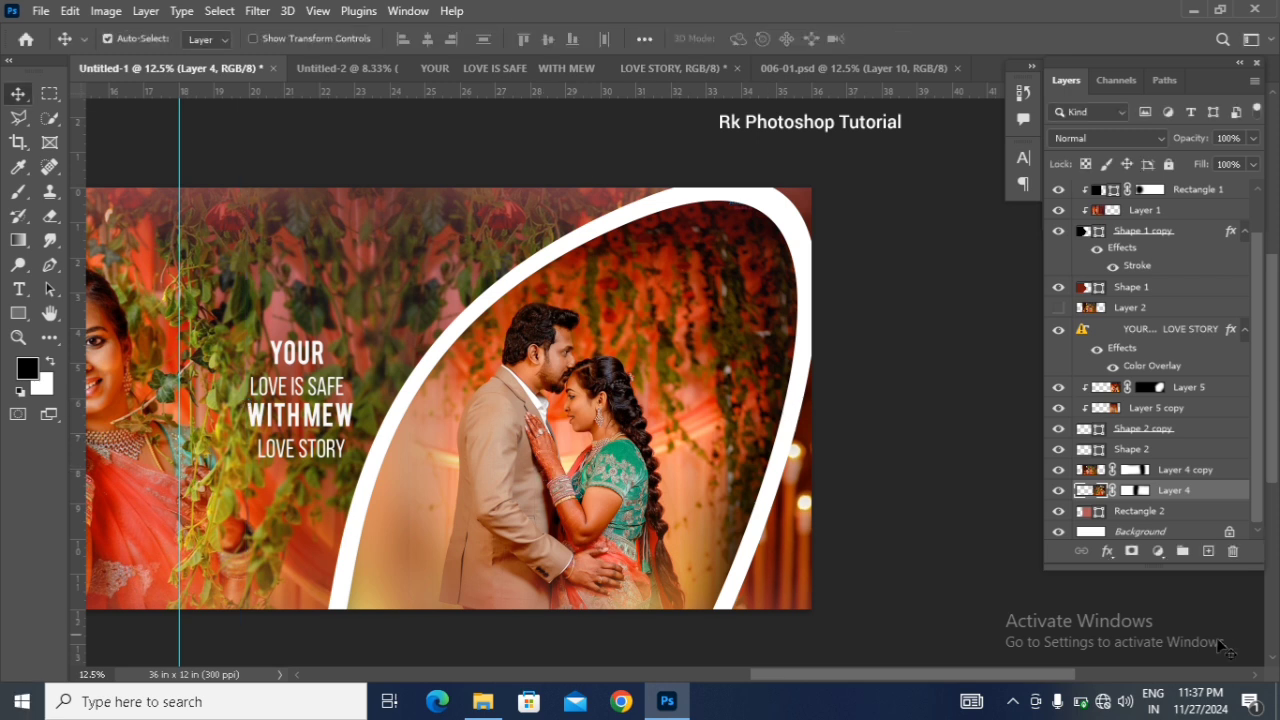
Step: Move the love-story quote slightly left, away from the curved frame
{"action": "scroll", "coordinate": [563, 484], "scroll_direction": "down", "scroll_amount": 1}
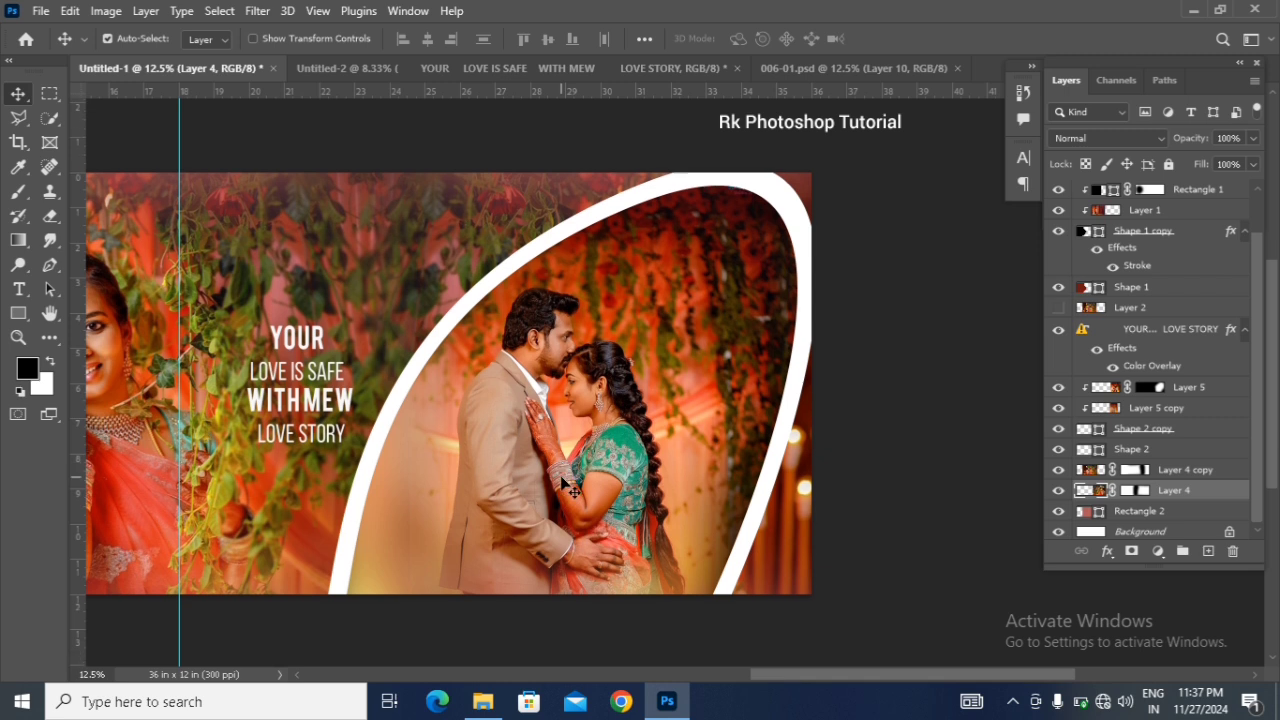
{"action": "left_click", "coordinate": [320, 343]}
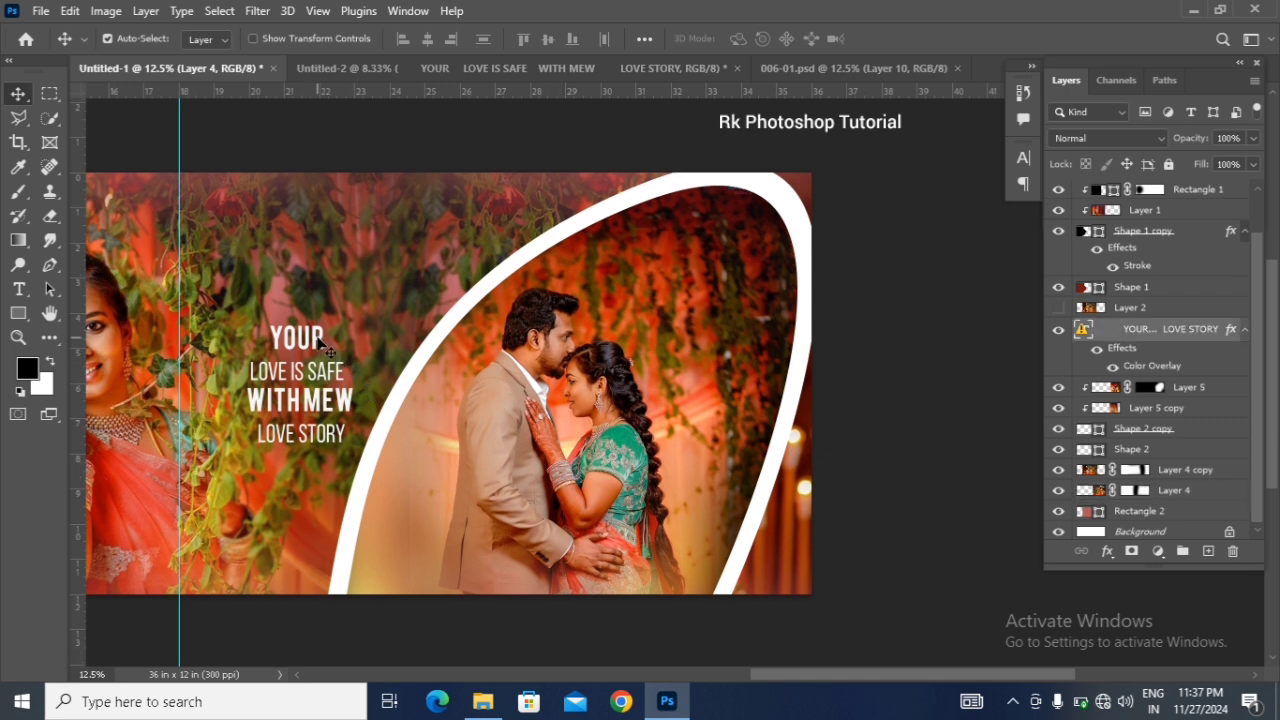
{"action": "left_click_drag", "start_coordinate": [318, 341], "coordinate": [308, 340]}
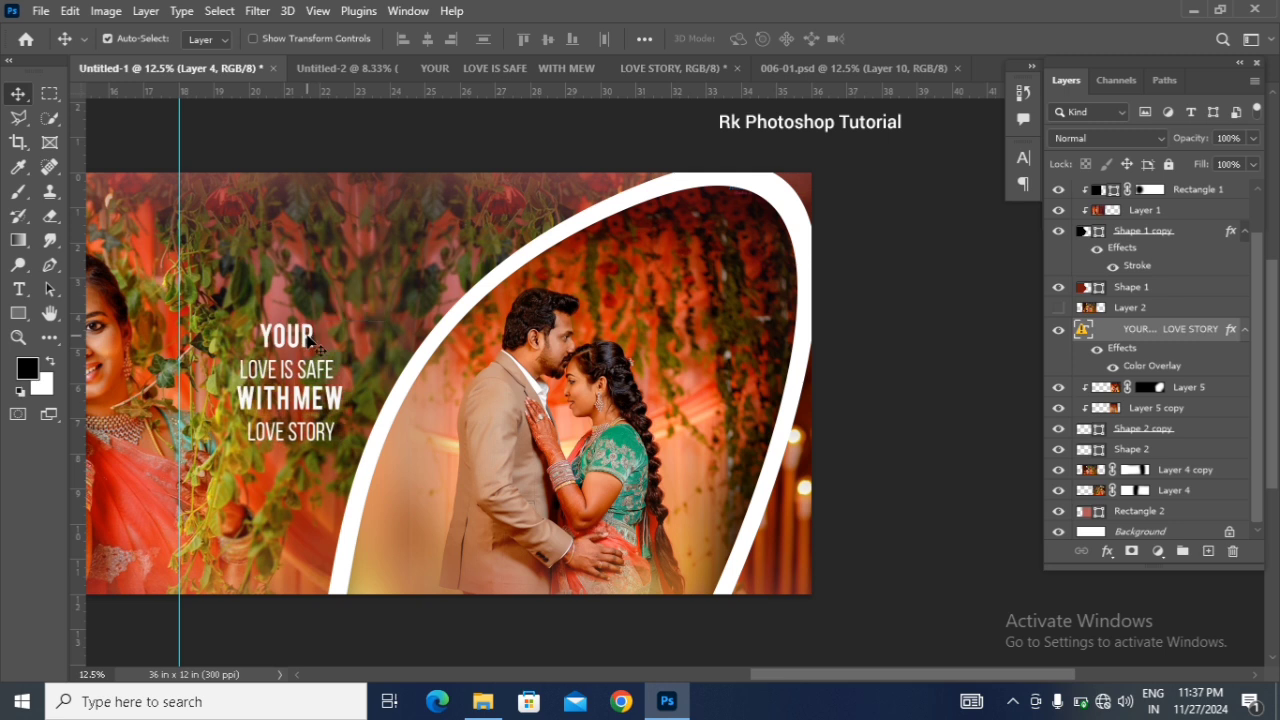
{"action": "key", "text": "shift+Left"}
{"action": "key", "text": "shift+Left"}
{"action": "key", "text": "shift+Left"}
{"action": "key", "text": "shift+Left"}
{"action": "key", "text": "shift+Left"}
{"action": "key", "text": "shift+Left"}
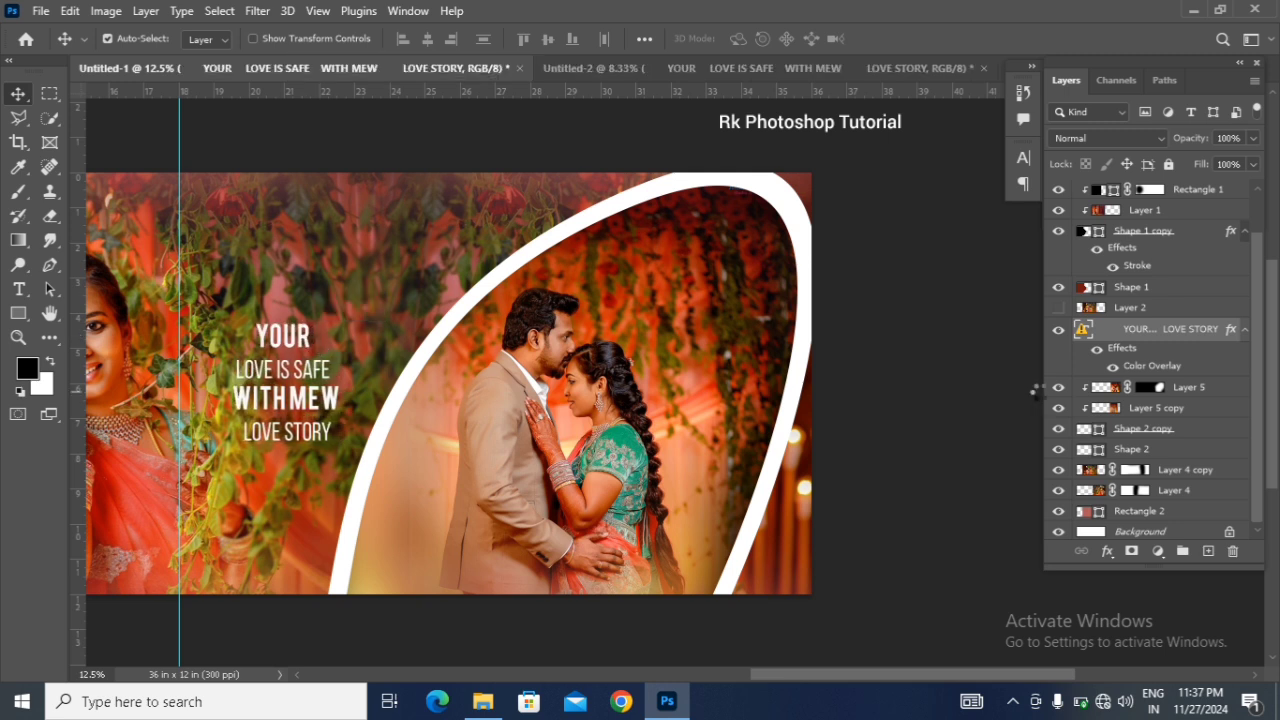
{"action": "key", "text": "shift+Left"}
{"action": "key", "text": "shift+Left"}
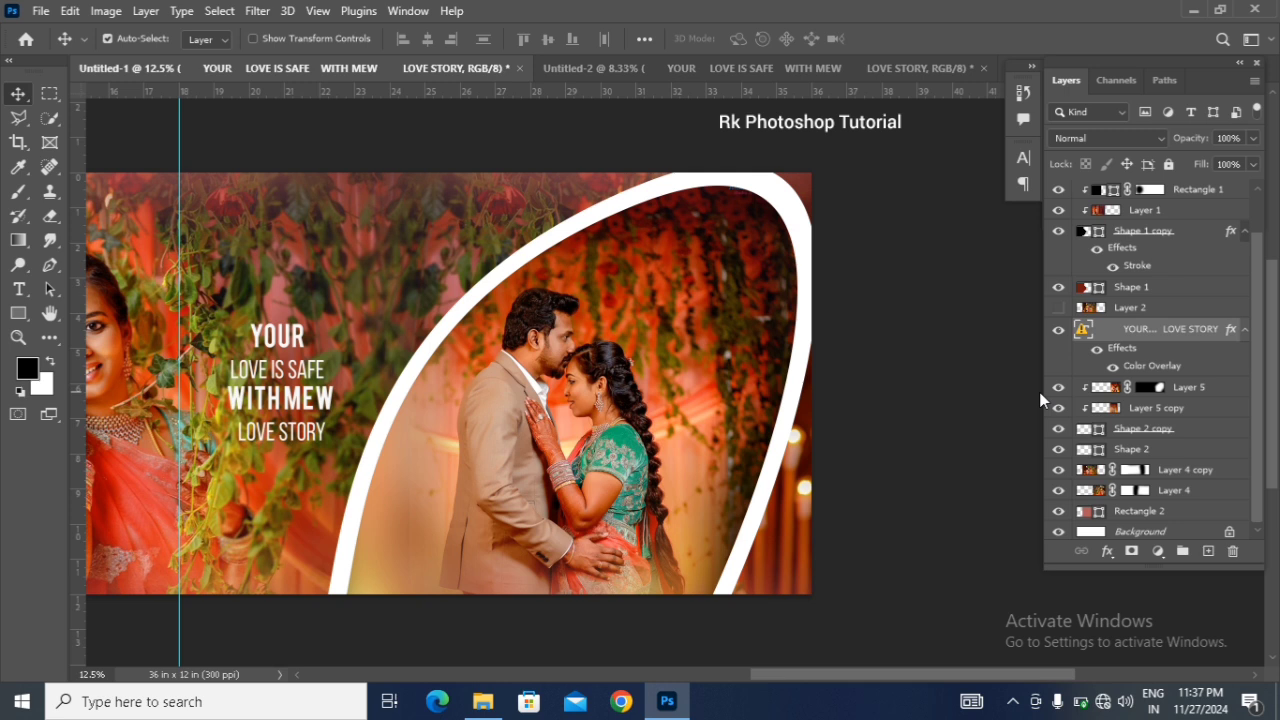
Step: Draw a rectangle about 3.41 × 4.96 in behind the quote, layered above Layer 5 and below the text
{"action": "left_click", "coordinate": [1232, 393]}
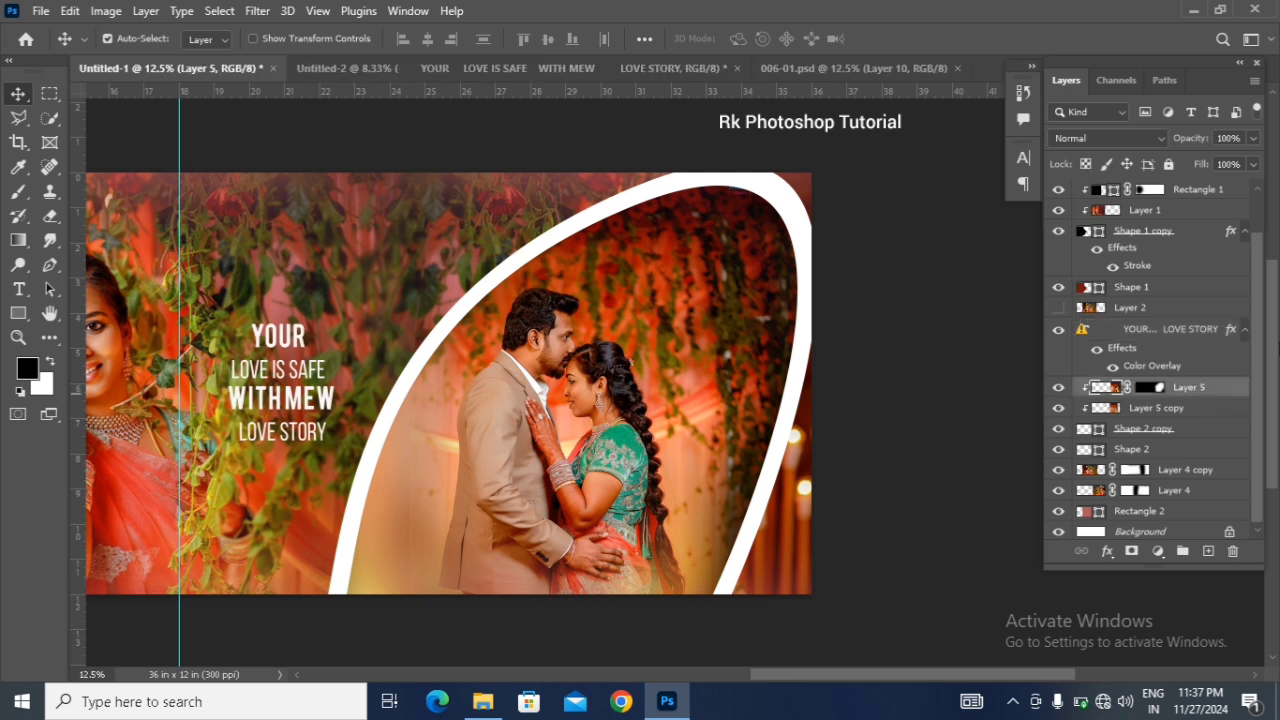
{"action": "left_click", "coordinate": [21, 311]}
{"action": "left_click", "coordinate": [67, 314]}
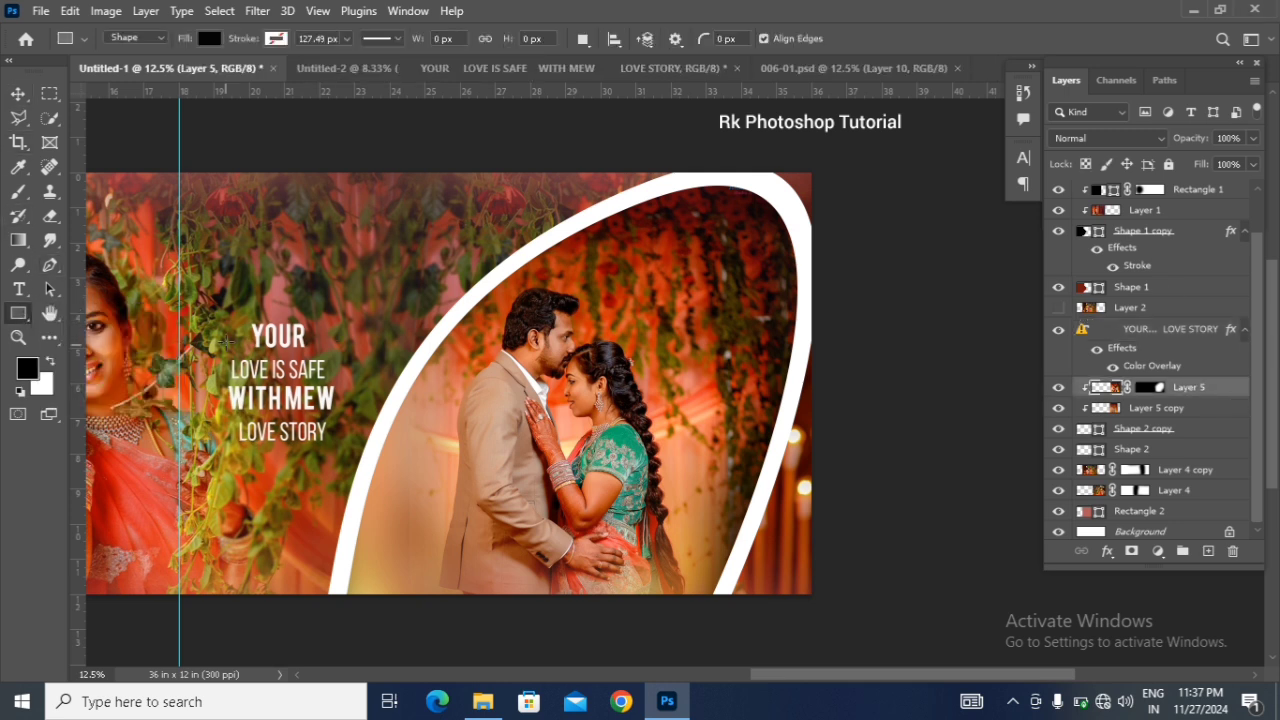
{"action": "left_click_drag", "start_coordinate": [216, 298], "coordinate": [335, 471]}
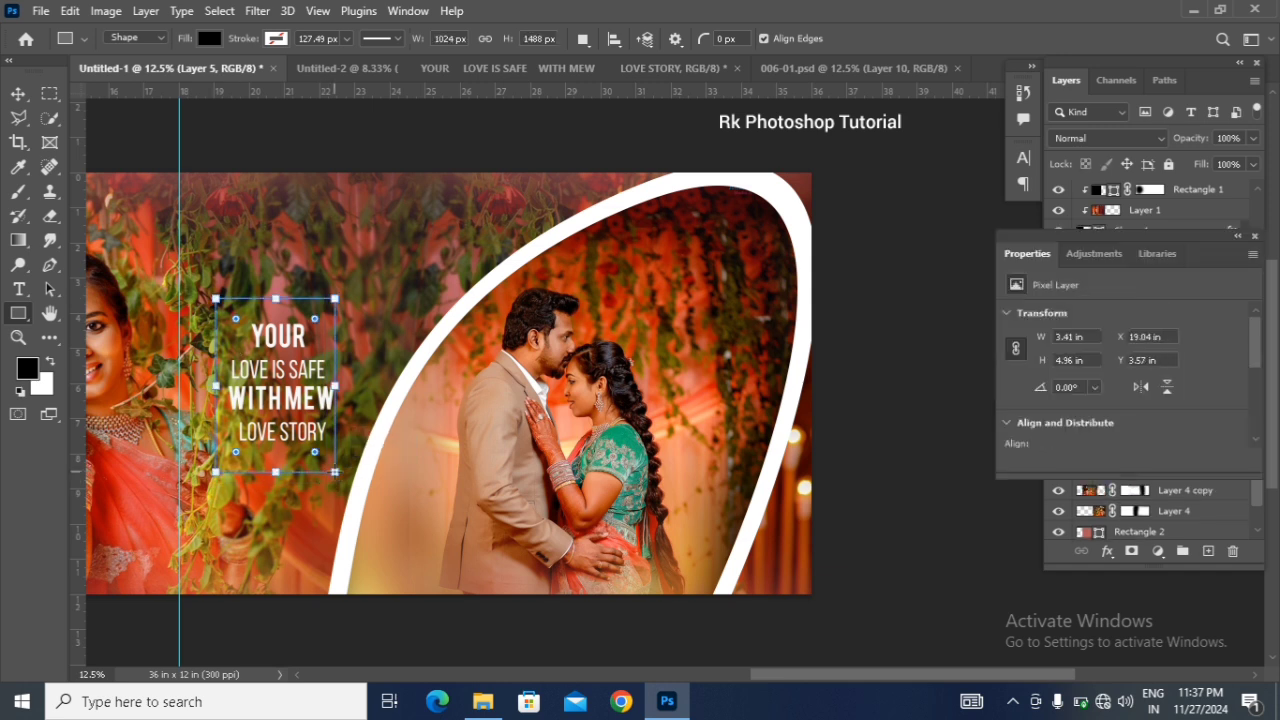
{"action": "left_click", "coordinate": [1251, 239]}
{"action": "left_click", "coordinate": [18, 94]}
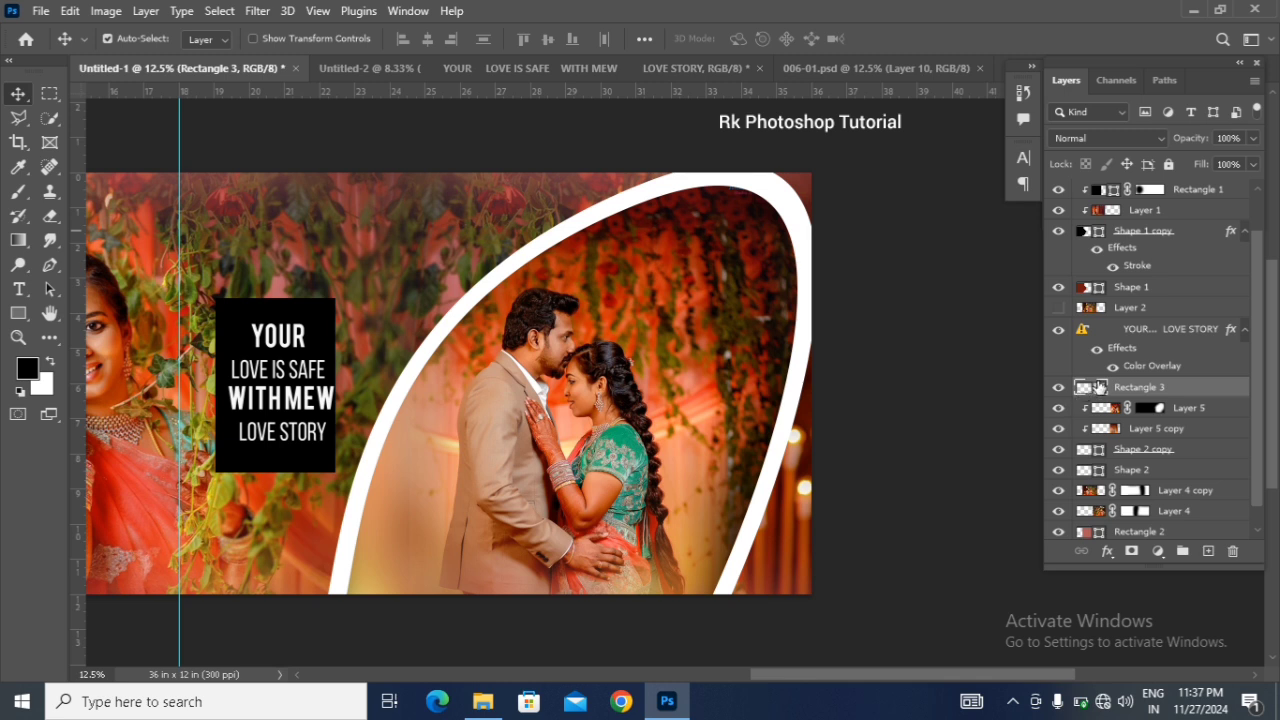
Step: Fill the quote's rectangle with white (ffffff) and set its opacity to 25%
{"action": "double_click", "coordinate": [1100, 390]}
{"action": "left_click", "coordinate": [663, 364]}
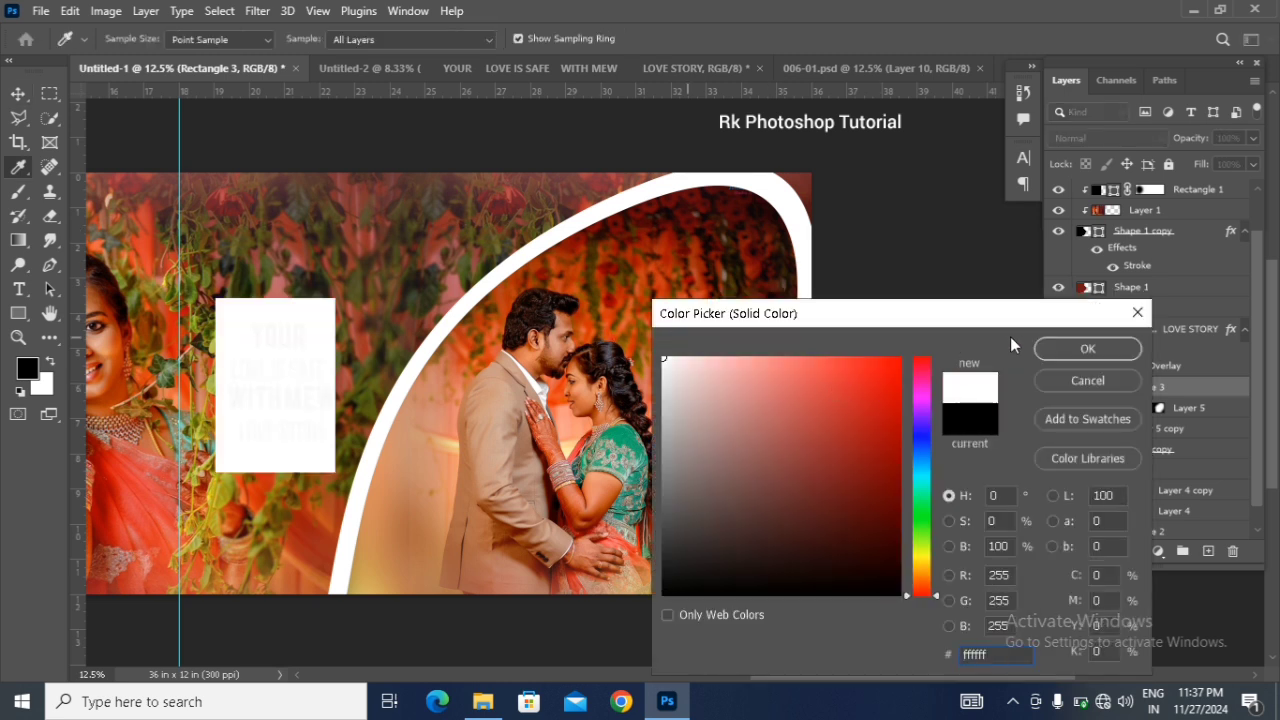
{"action": "left_click", "coordinate": [1089, 346]}
{"action": "key", "text": "v"}
{"action": "key", "text": "3"}
{"action": "key", "text": "1"}
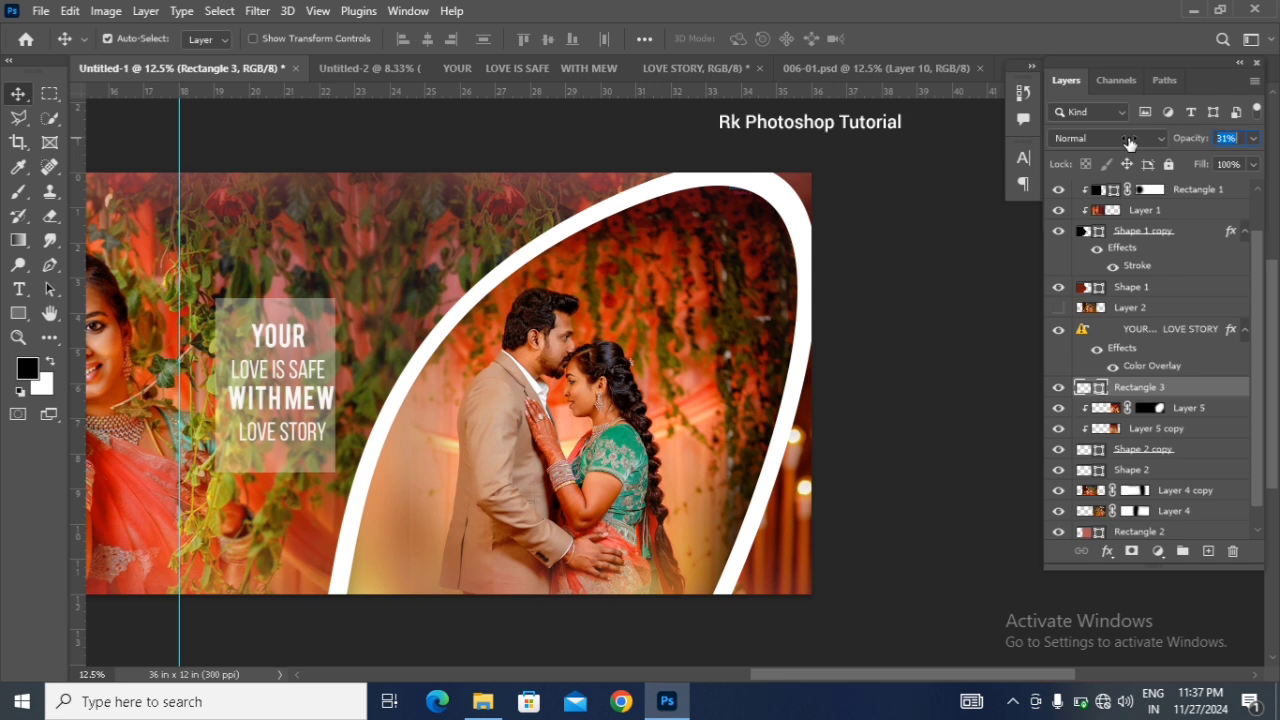
{"action": "left_click_drag", "start_coordinate": [1180, 140], "coordinate": [1175, 140]}
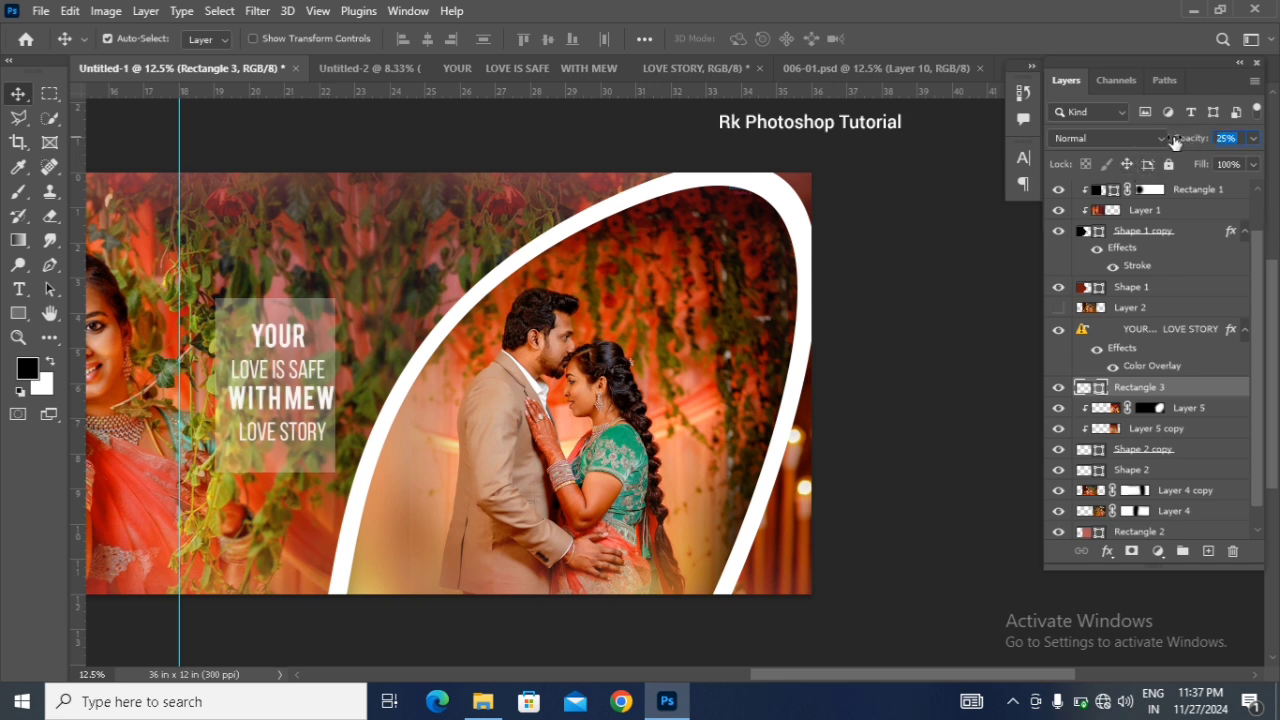
Step: Nudge the translucent rectangle left, and nudge the quote left and down to centre it within the rectangle
{"action": "key", "text": "shift+Left"}
{"action": "key", "text": "shift+Left"}
{"action": "key", "text": "shift+Left"}
{"action": "key", "text": "shift+Left"}
{"action": "key", "text": "shift+Left"}
{"action": "key", "text": "shift+Left"}
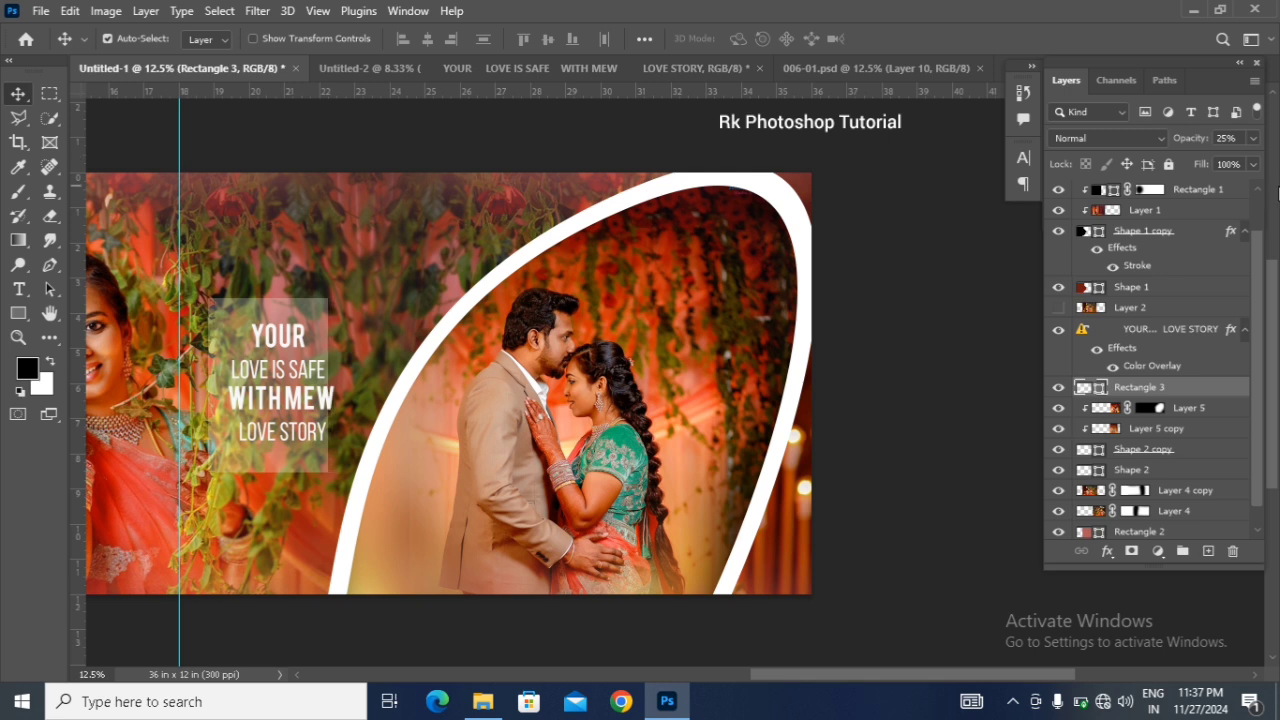
{"action": "left_click", "coordinate": [1221, 348]}
{"action": "key", "text": "shift+Left"}
{"action": "key", "text": "shift+Left"}
{"action": "key", "text": "shift+Left"}
{"action": "key", "text": "shift+Left"}
{"action": "key", "text": "shift+Left"}
{"action": "key", "text": "shift+Left"}
{"action": "key", "text": "shift+Left"}
{"action": "key", "text": "shift+Left"}
{"action": "key", "text": "shift+Left"}
{"action": "key", "text": "shift+Left"}
{"action": "key", "text": "shift+Left"}
{"action": "key", "text": "shift+Left"}
{"action": "key", "text": "shift+Left"}
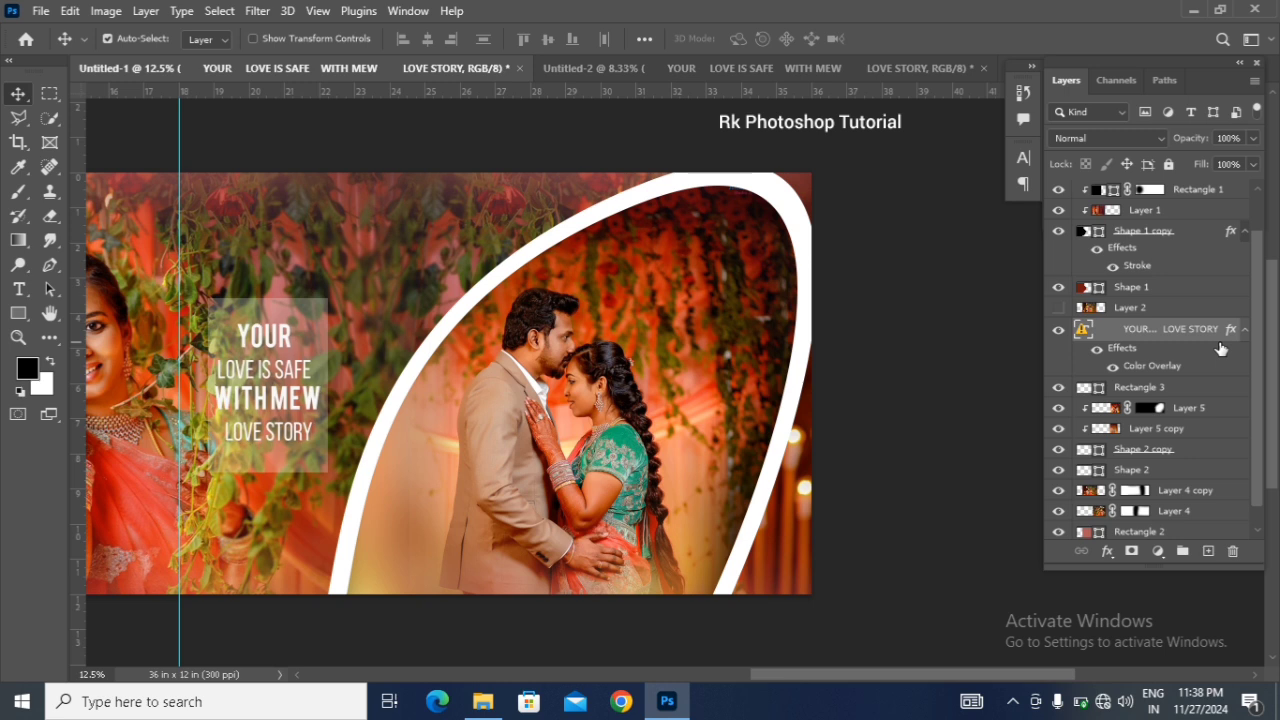
{"action": "key", "text": "shift+Down"}
{"action": "key", "text": "shift+Down"}
{"action": "key", "text": "shift+Down"}
{"action": "key", "text": "shift+Down"}
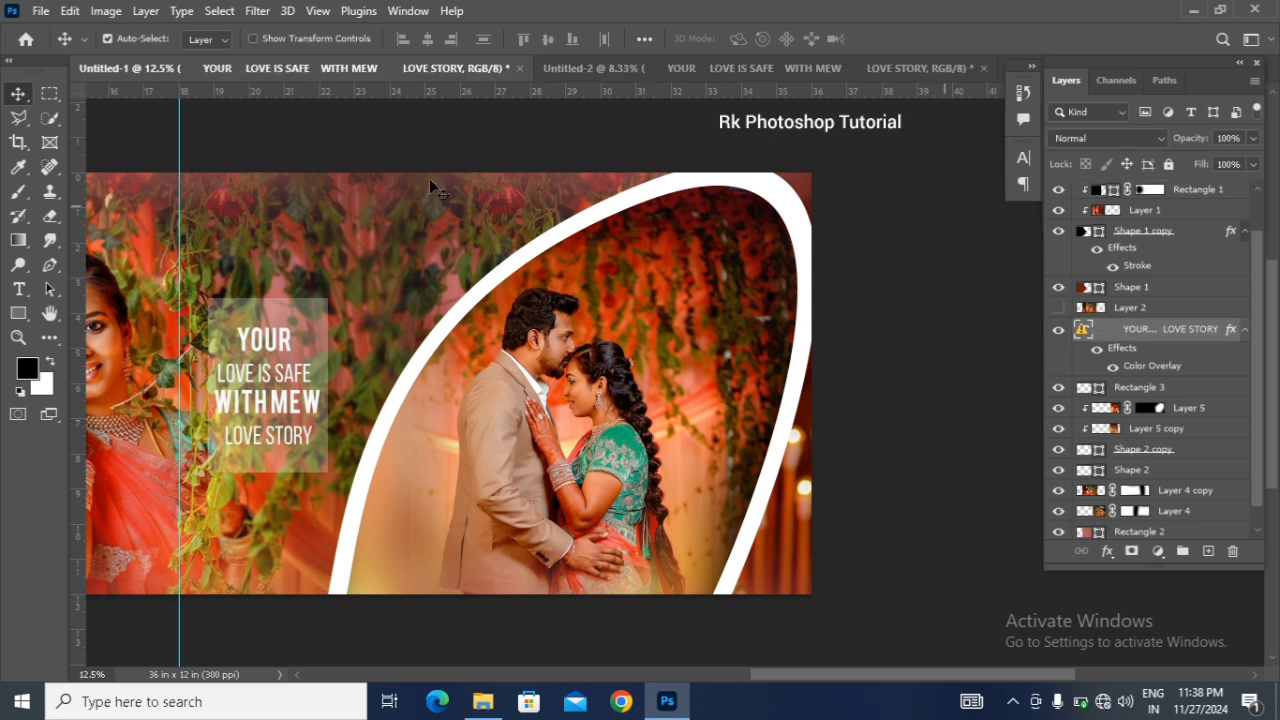
Step: Draw a black circle about 4.19 × 4.11 in over the curved frame's upper-left border and shift it slightly left
{"action": "left_click", "coordinate": [19, 316]}
{"action": "right_click", "coordinate": [19, 316]}
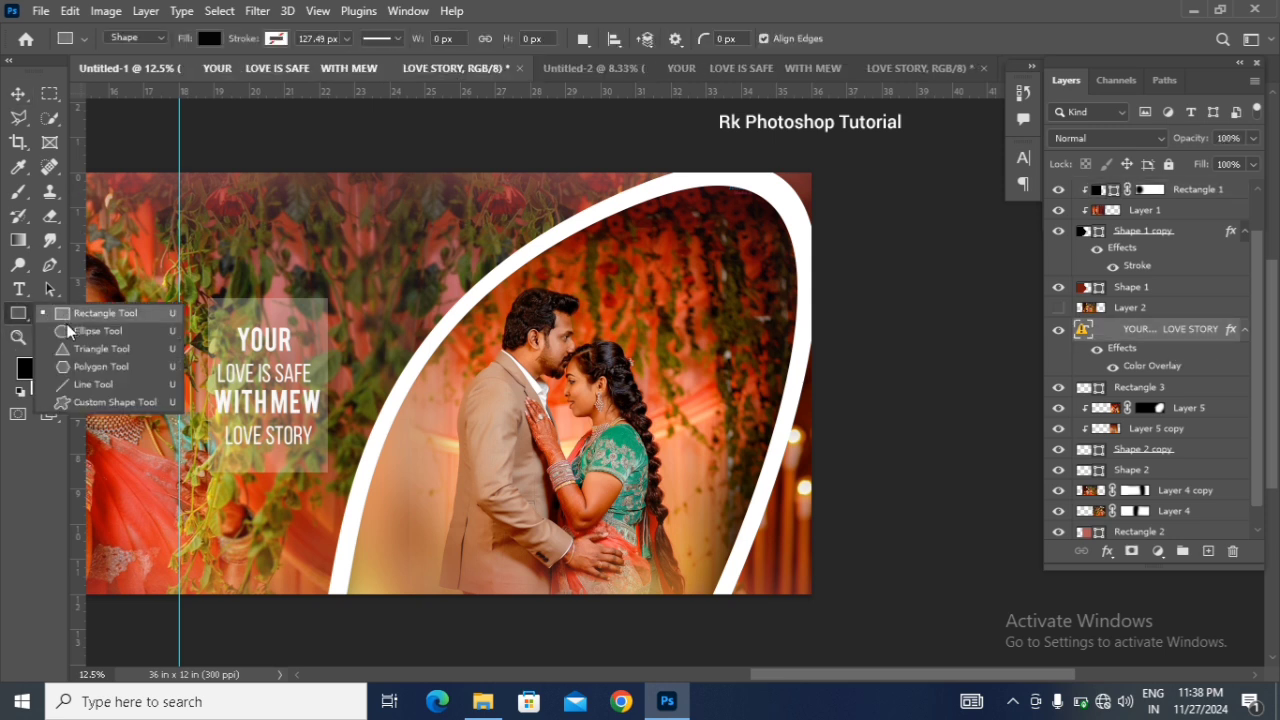
{"action": "left_click", "coordinate": [68, 332]}
{"action": "left_click_drag", "start_coordinate": [384, 221], "coordinate": [530, 364]}
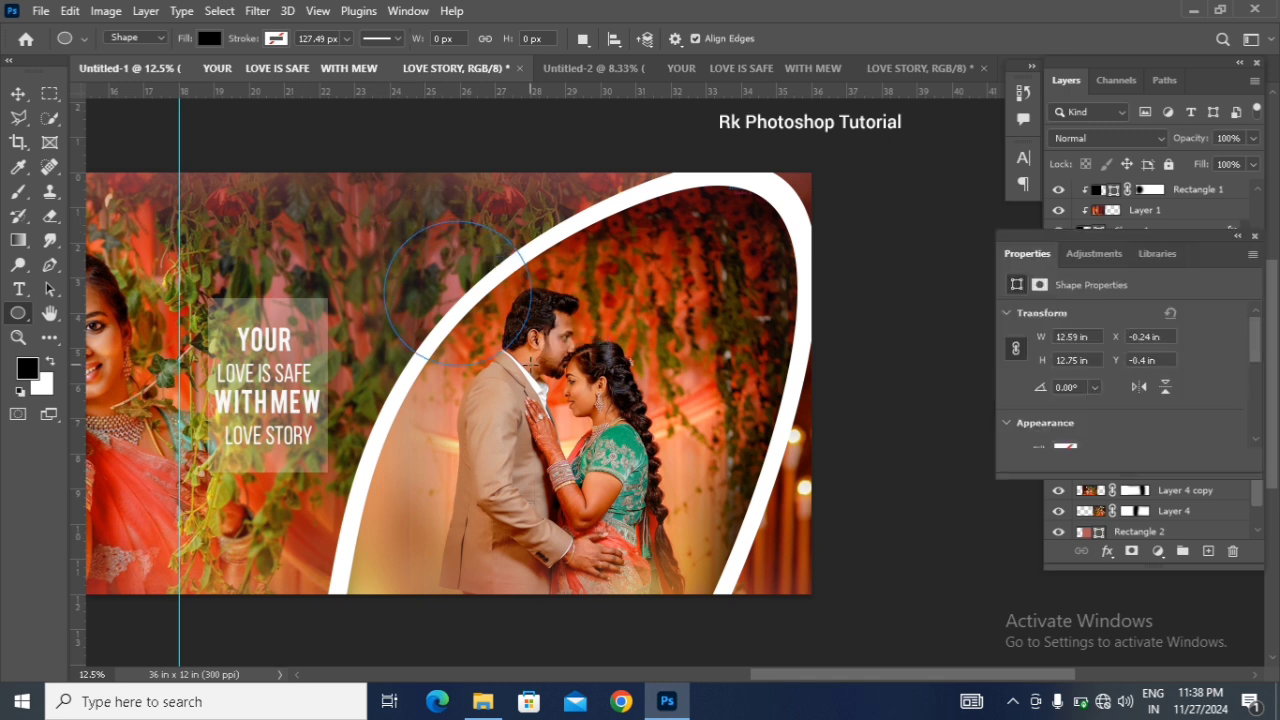
{"action": "left_click", "coordinate": [1254, 236]}
{"action": "key", "text": "v"}
{"action": "mouse_move", "coordinate": [440, 302]}
{"action": "left_mouse_down"}
{"action": "mouse_move", "coordinate": [441, 318]}
{"action": "mouse_move", "coordinate": [428, 317]}
{"action": "left_mouse_up"}
Step: Duplicate the black circle and scale the copy about its centre to 86.40%
{"action": "left_click", "coordinate": [428, 316], "text": "alt"}
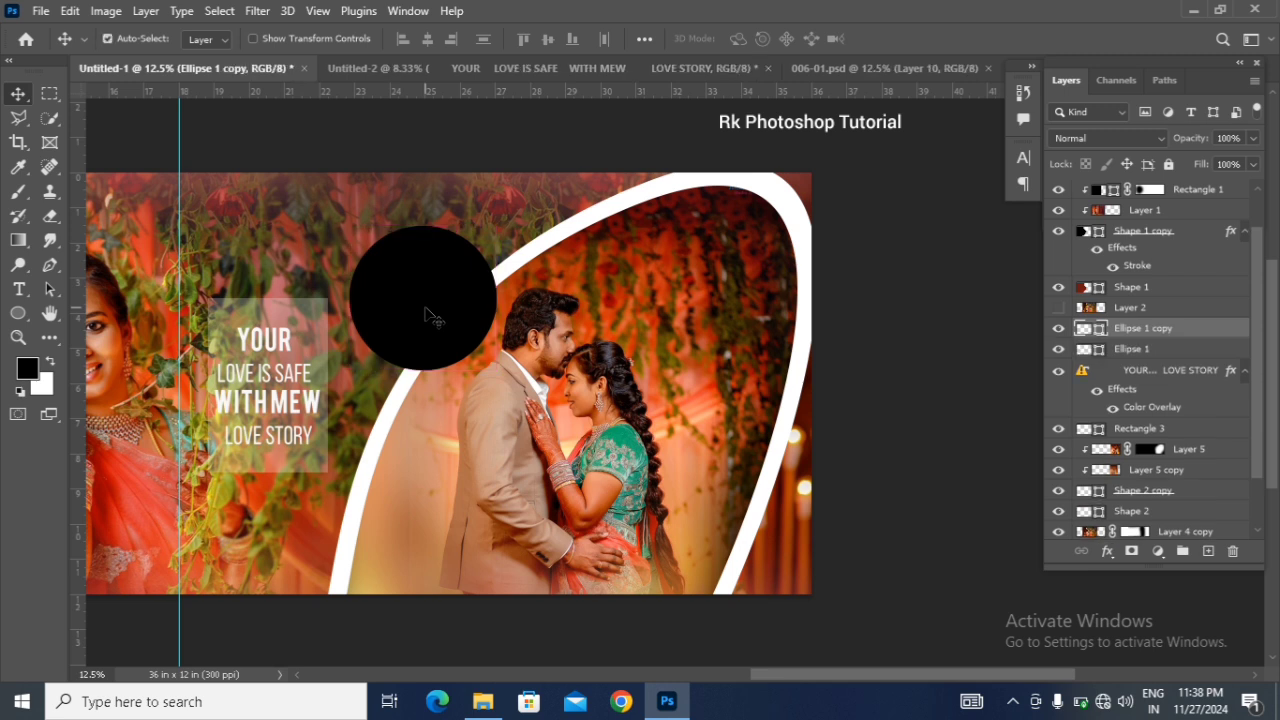
{"action": "key", "text": "ctrl+t"}
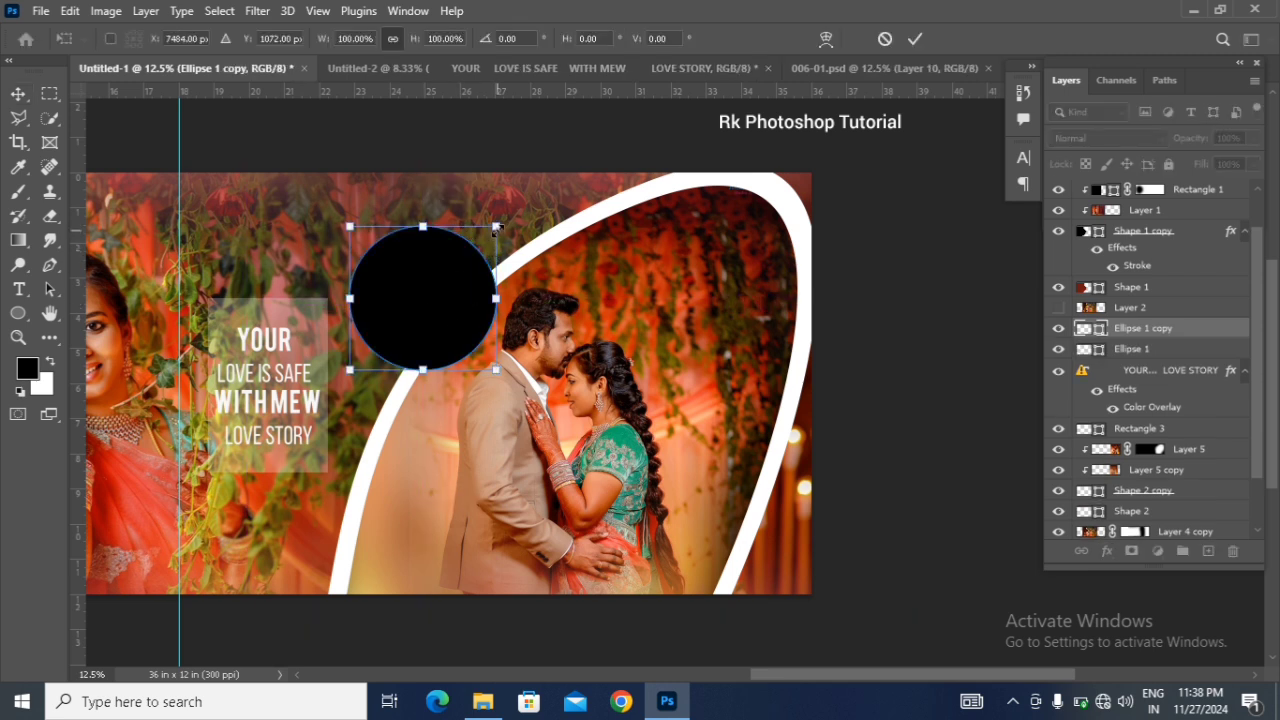
{"action": "left_click_drag", "start_coordinate": [496, 230], "coordinate": [483, 240]}
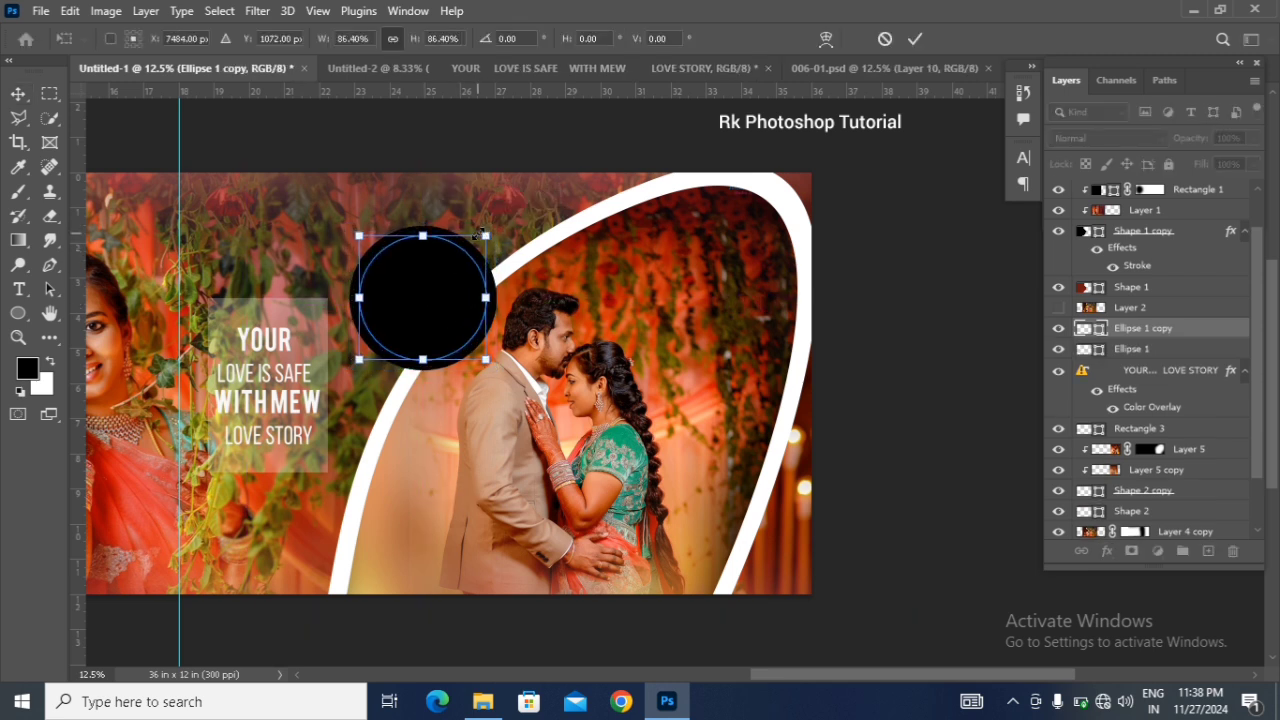
{"action": "key", "text": "Return"}
Step: Change the fill of the larger circle, Ellipse 1, to white so it forms a ring around the smaller one
{"action": "double_click", "coordinate": [1095, 346]}
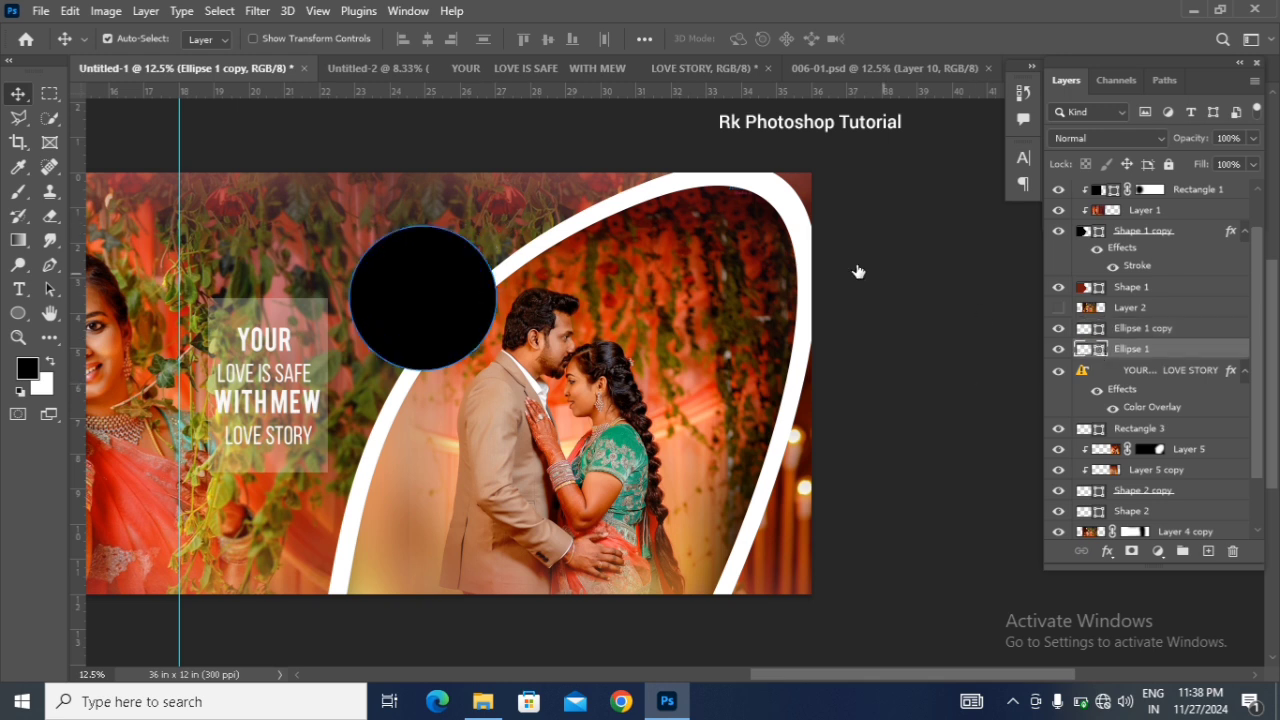
{"action": "left_click", "coordinate": [802, 213]}
{"action": "left_click", "coordinate": [1118, 352]}
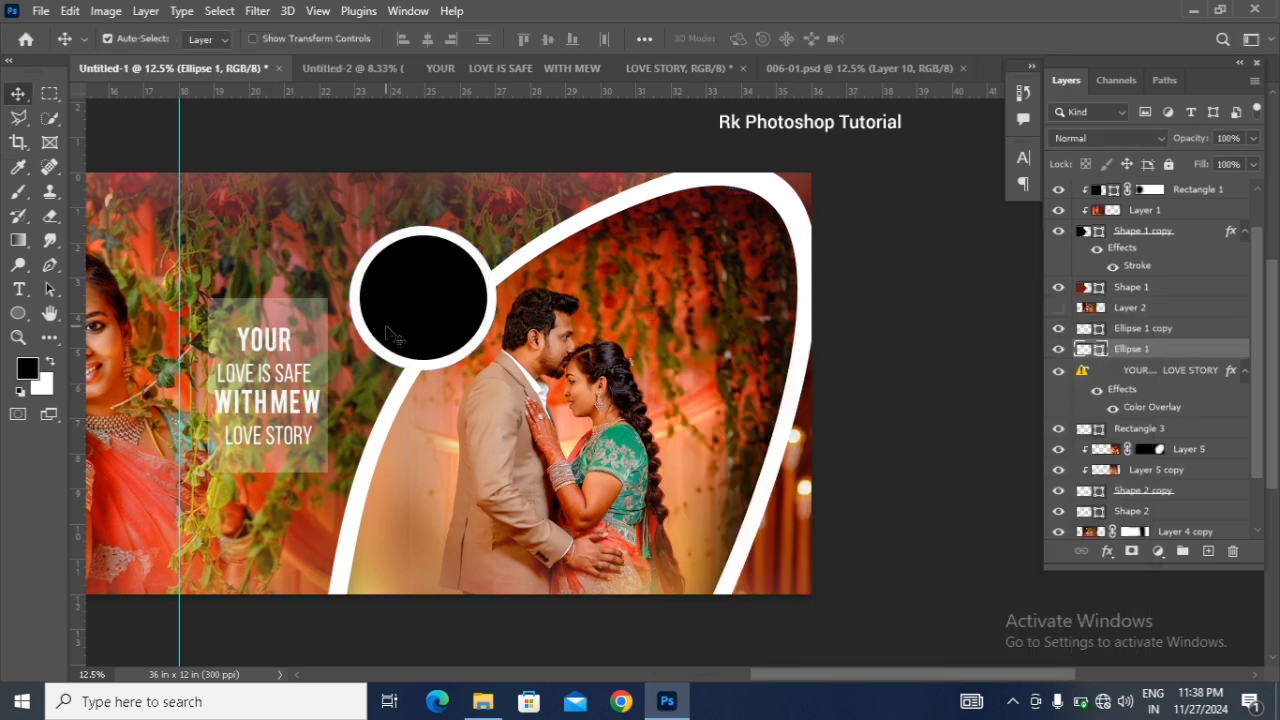
Step: Place the groom's photo over the inner black circle, enlarged to cover it, and clip it to that circle
{"action": "scroll", "coordinate": [400, 335], "scroll_direction": "down", "scroll_amount": 1}
{"action": "left_click", "coordinate": [398, 303]}
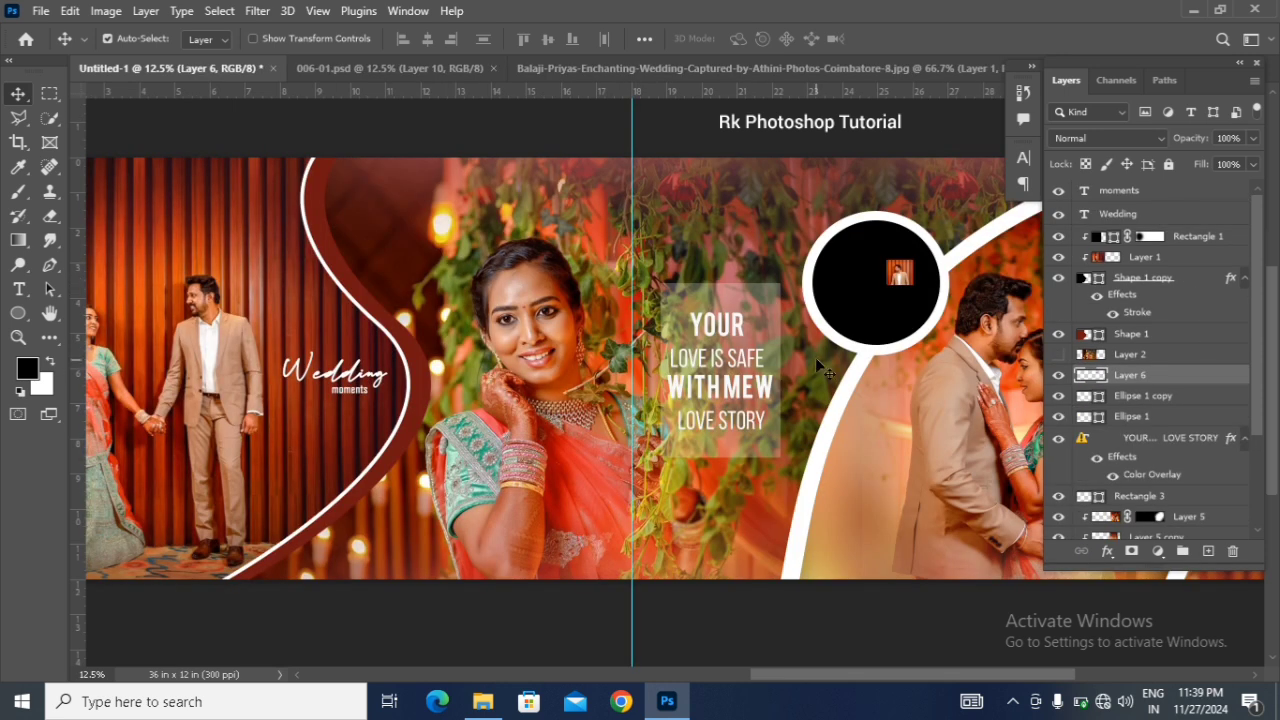
{"action": "key", "text": "ctrl+t"}
{"action": "left_click_drag", "start_coordinate": [918, 290], "coordinate": [1005, 297]}
{"action": "key", "text": "super"}
{"action": "key", "text": "super"}
{"action": "left_click_drag", "start_coordinate": [918, 322], "coordinate": [871, 312]}
{"action": "key", "text": "Return"}
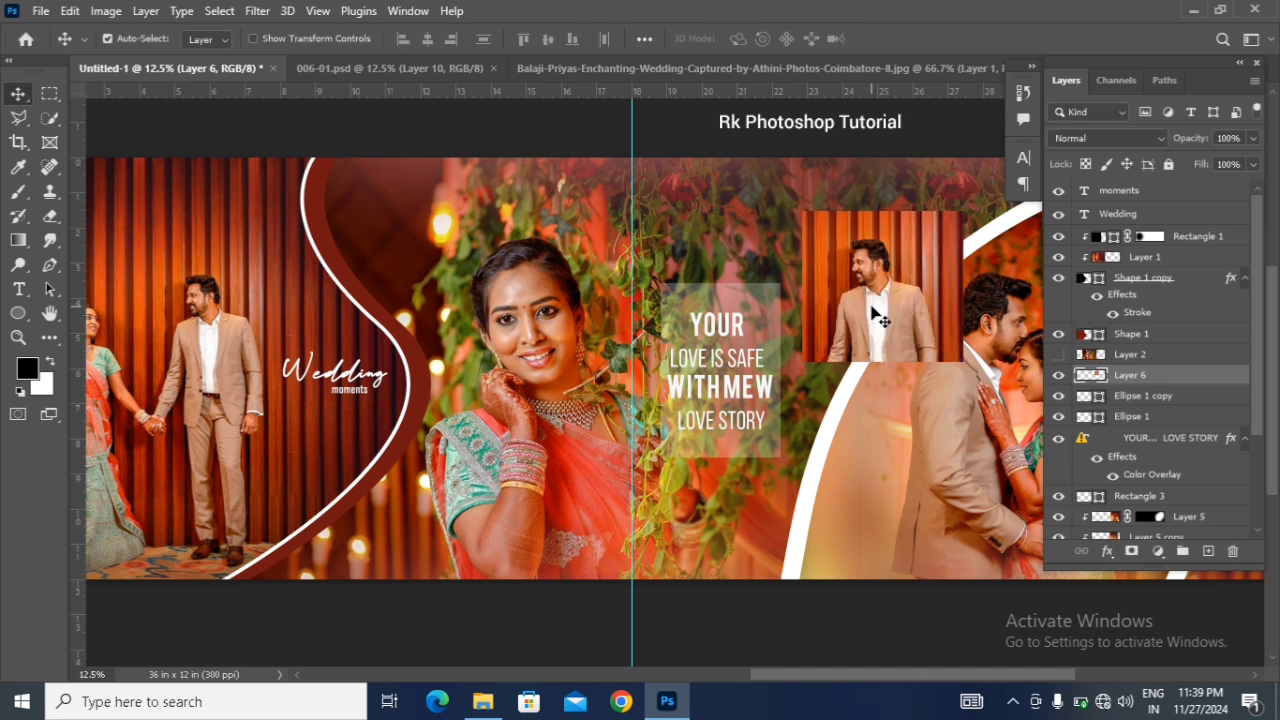
{"action": "right_click", "coordinate": [1176, 376]}
{"action": "left_click", "coordinate": [1131, 384]}
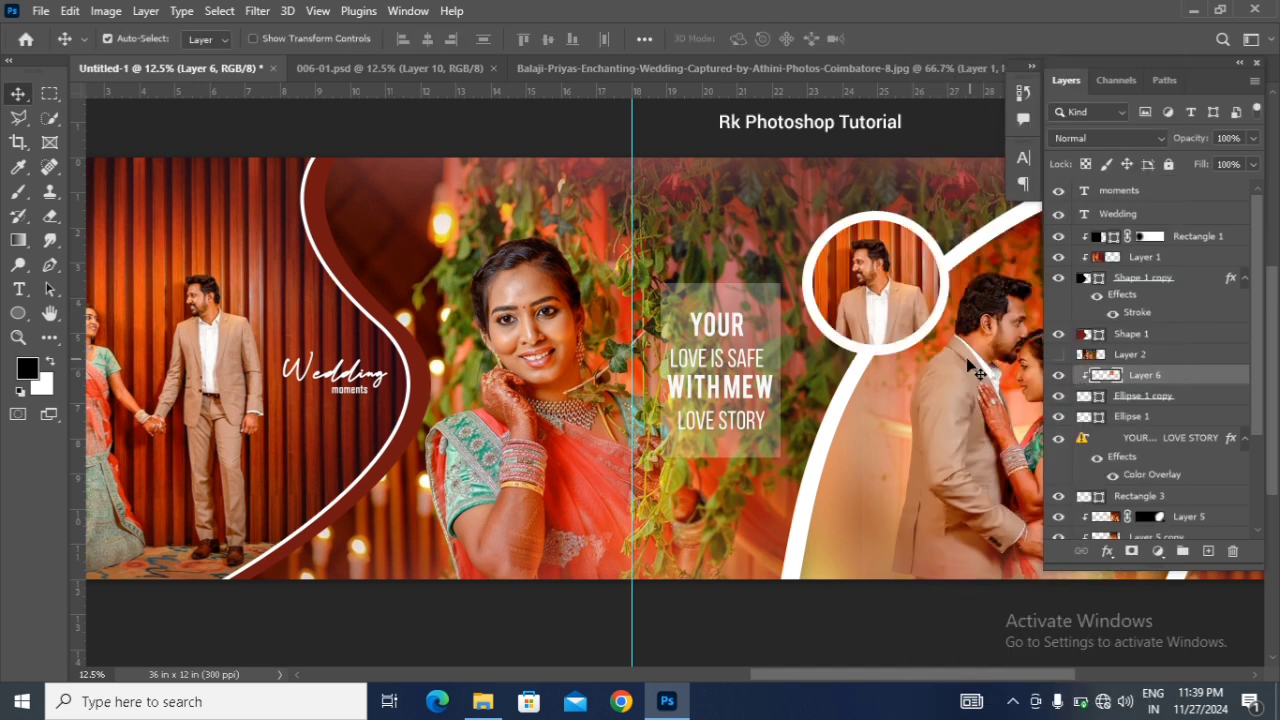
Step: Fine-tune the position of the groom's photo inside the white-ringed circle
{"action": "left_click_drag", "start_coordinate": [878, 297], "coordinate": [884, 295]}
Step: Review the whole album spread, checking the curved frames, bride portrait, quote panel, titles and groom's circular photo close up and at full width
{"action": "left_click_drag", "start_coordinate": [858, 674], "coordinate": [866, 674]}
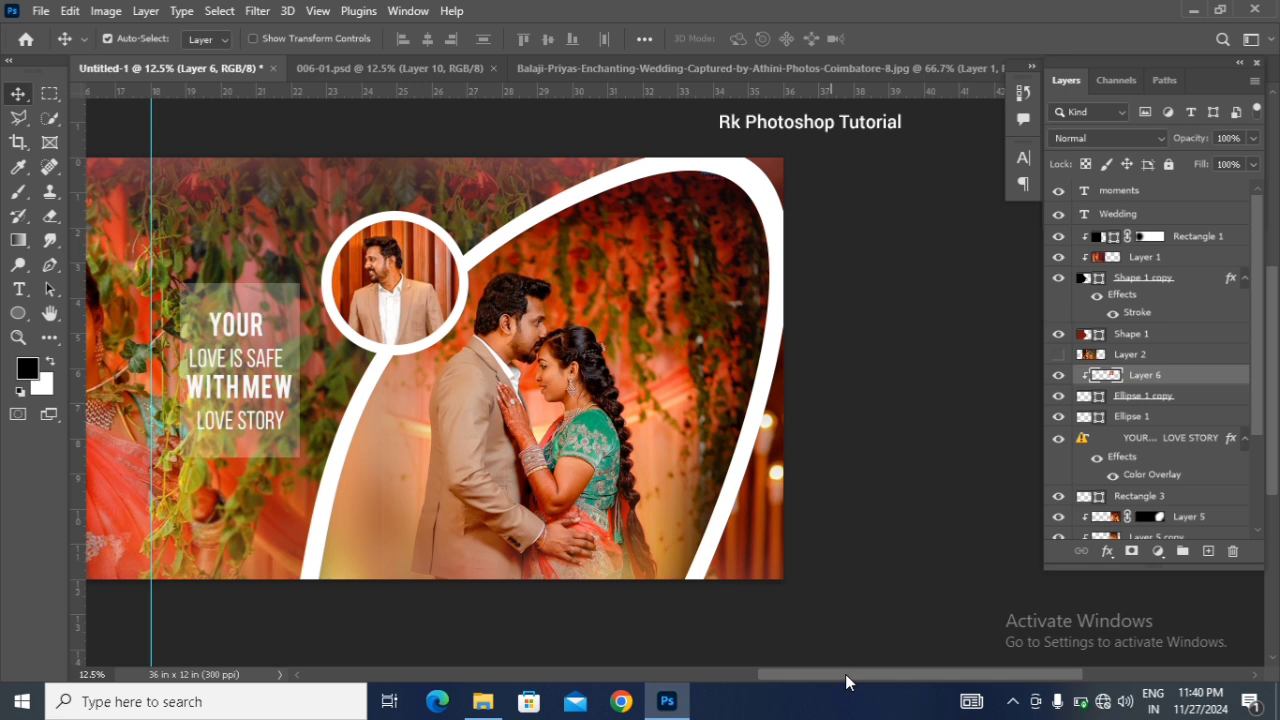
{"action": "left_click_drag", "start_coordinate": [843, 674], "coordinate": [800, 694]}
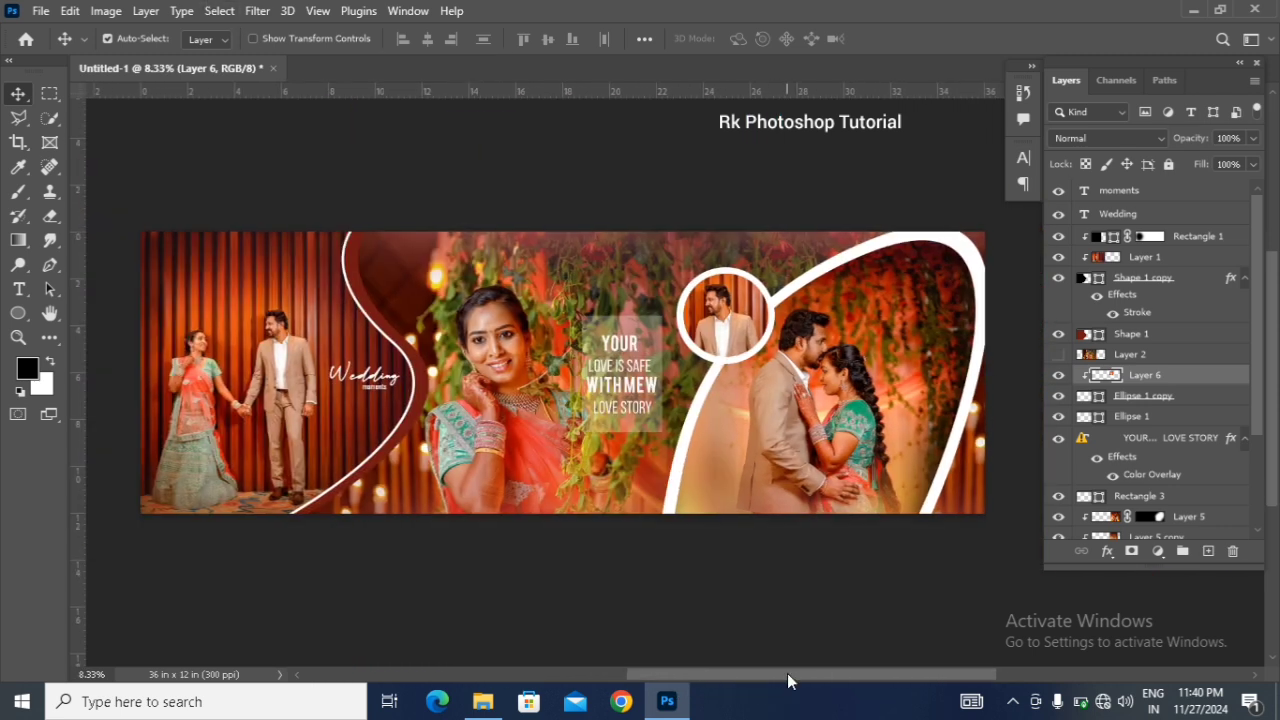
{"action": "left_click_drag", "start_coordinate": [787, 673], "coordinate": [790, 673]}
{"action": "scroll", "coordinate": [773, 577], "scroll_direction": "down", "scroll_amount": 1}
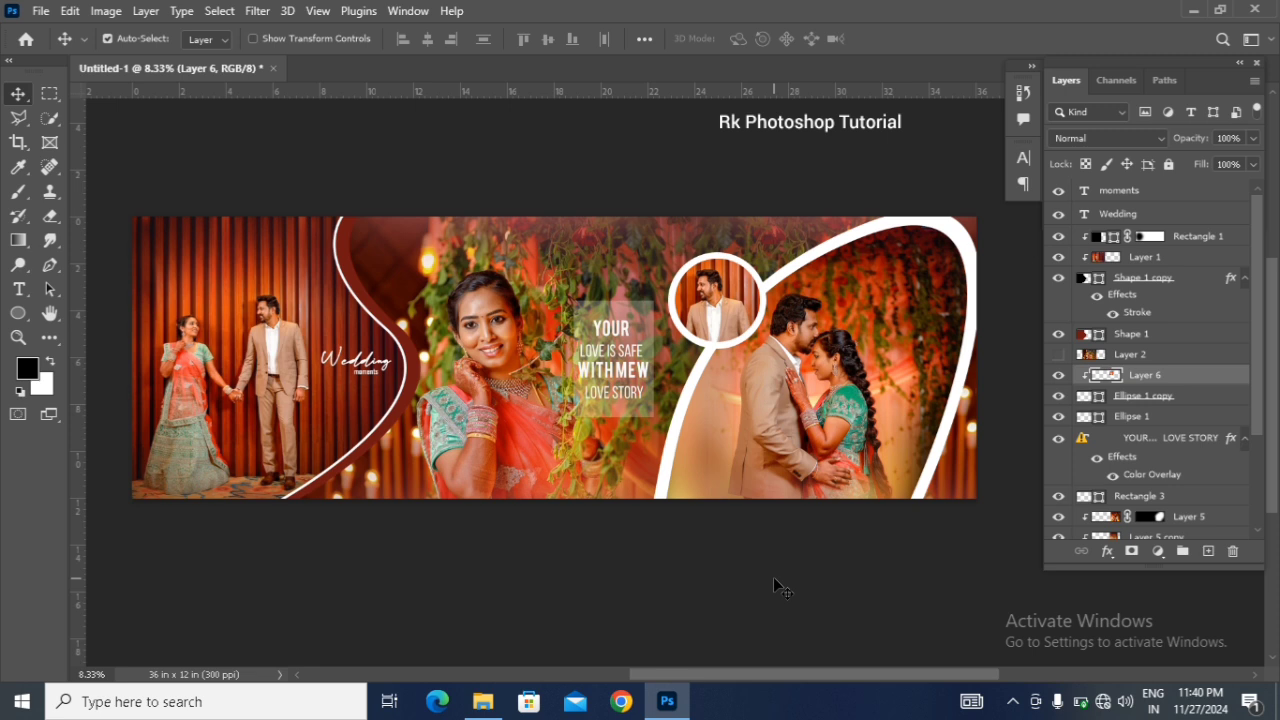
{"action": "key", "text": "ctrl+plus"}
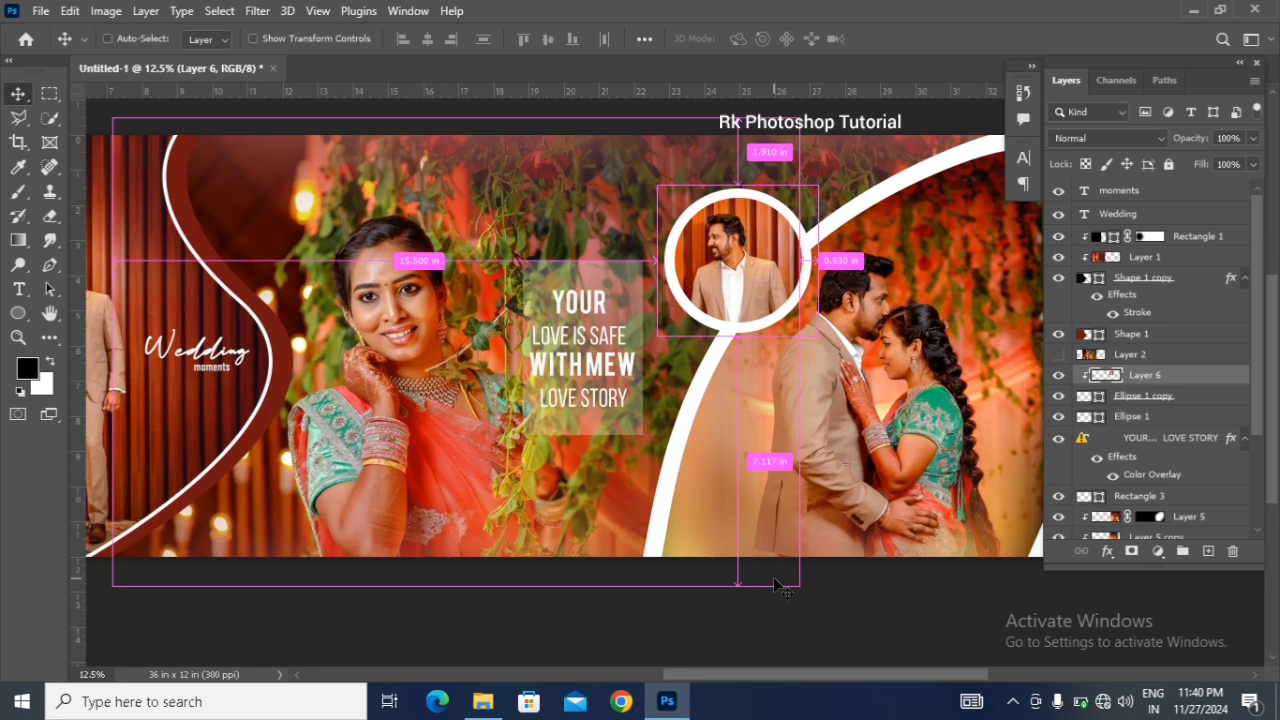
{"action": "key", "text": "ctrl+minus"}
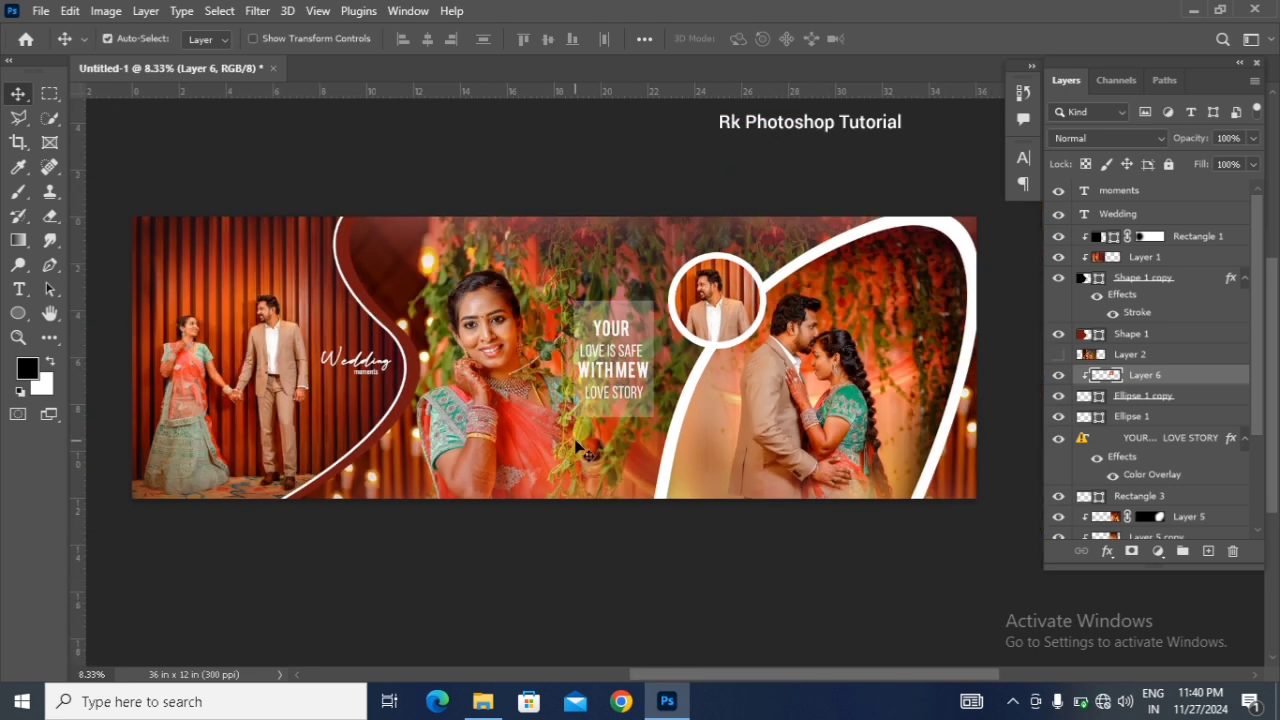
{"action": "scroll", "coordinate": [578, 445], "scroll_direction": "up", "scroll_amount": 2}
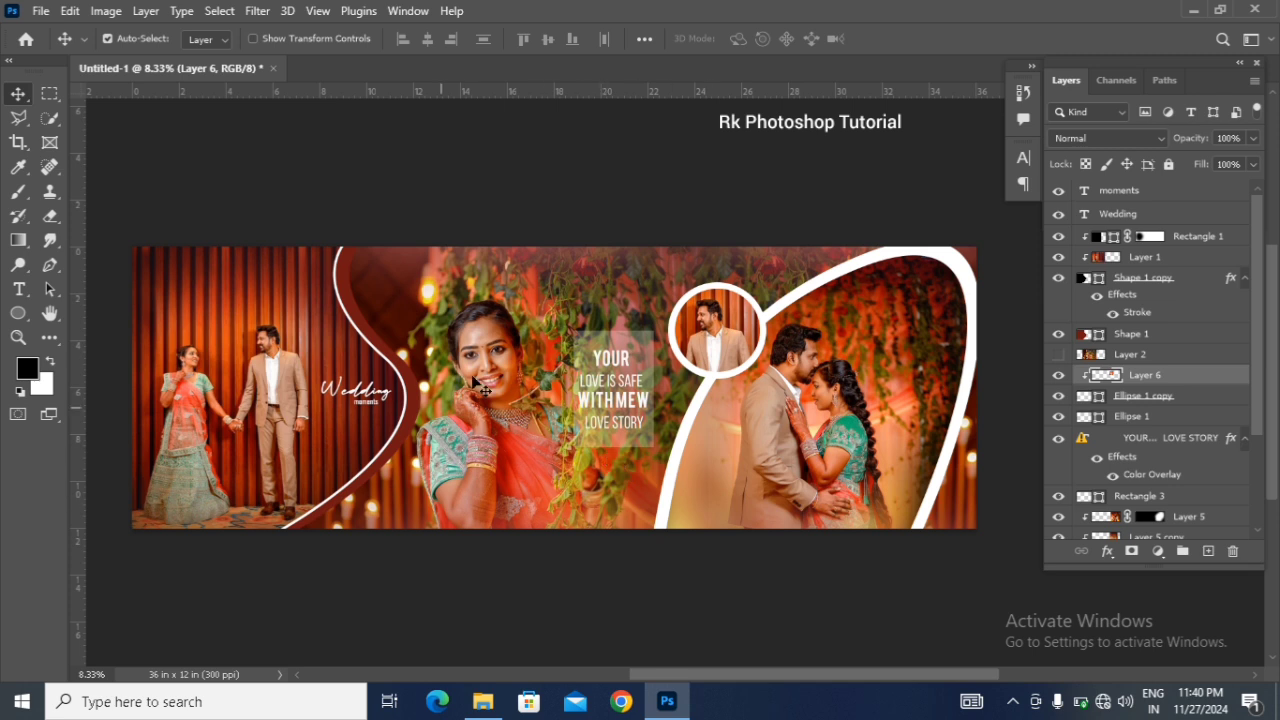
{"action": "key", "text": "ctrl+plus"}
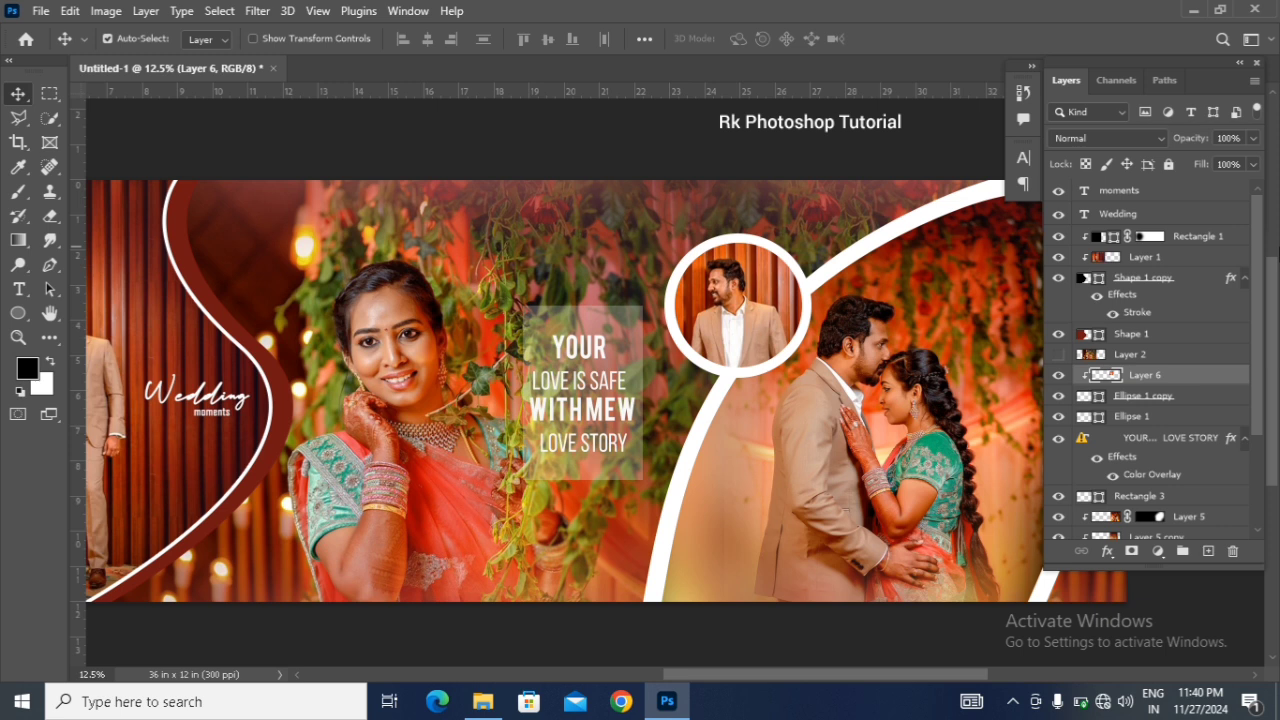
{"action": "left_click_drag", "start_coordinate": [915, 676], "coordinate": [847, 700]}
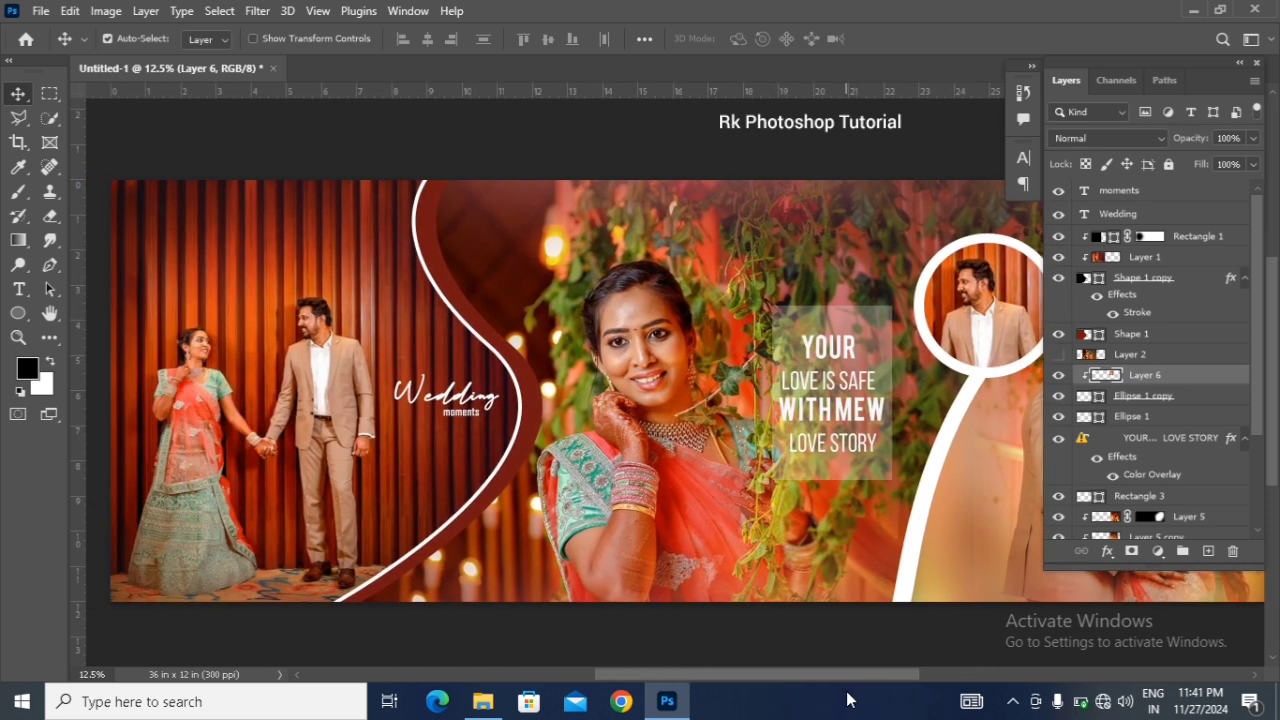
{"action": "key", "text": "ctrl+minus"}
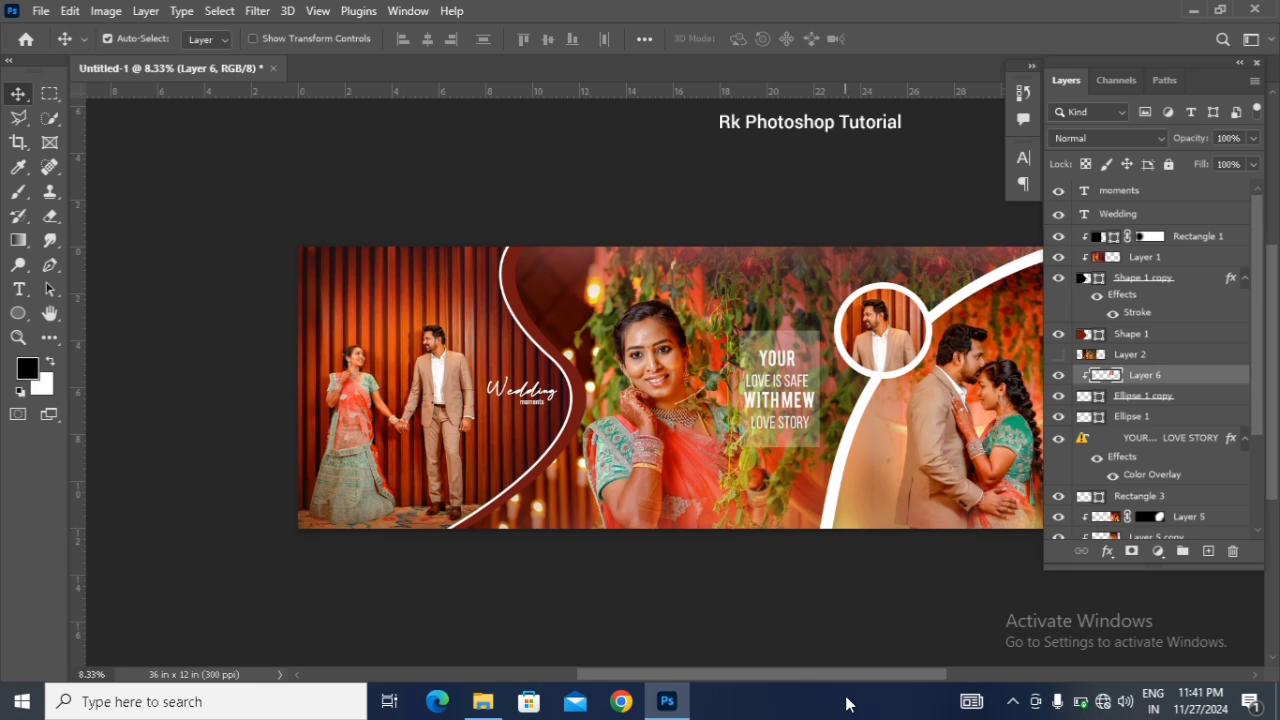
{"action": "left_click_drag", "start_coordinate": [839, 673], "coordinate": [889, 672]}
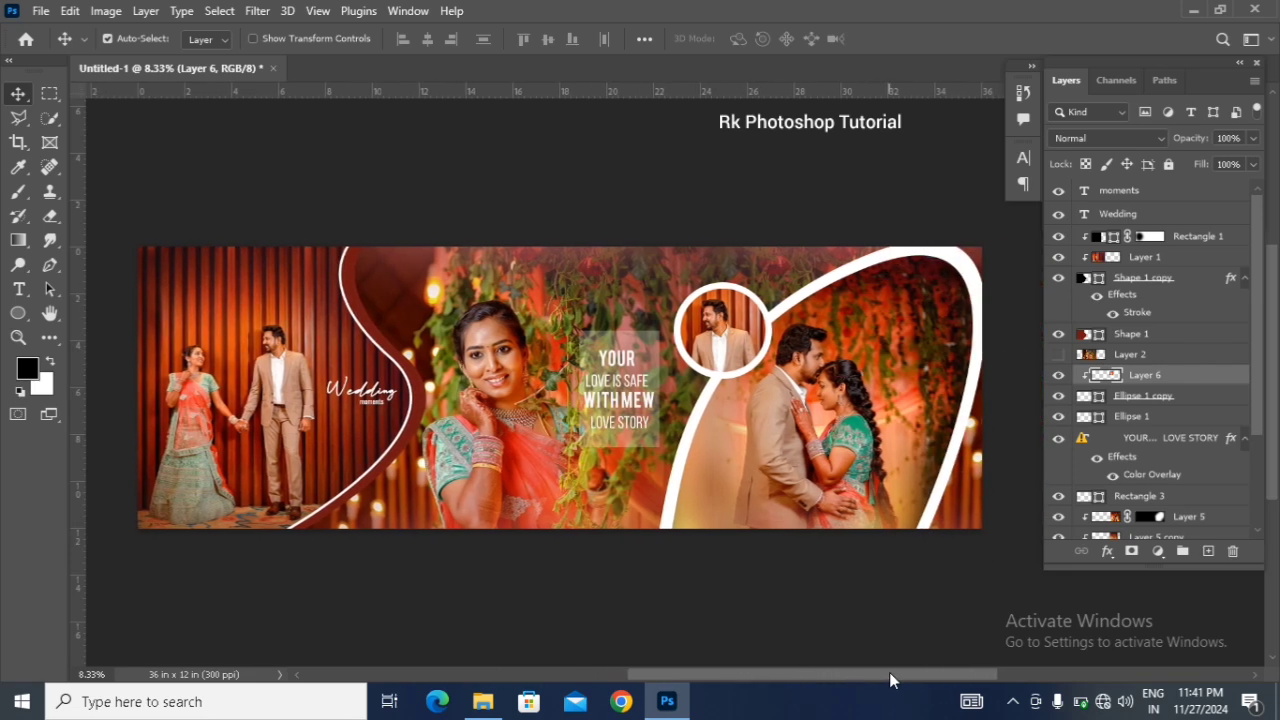
{"action": "left_click_drag", "start_coordinate": [889, 672], "coordinate": [888, 672]}
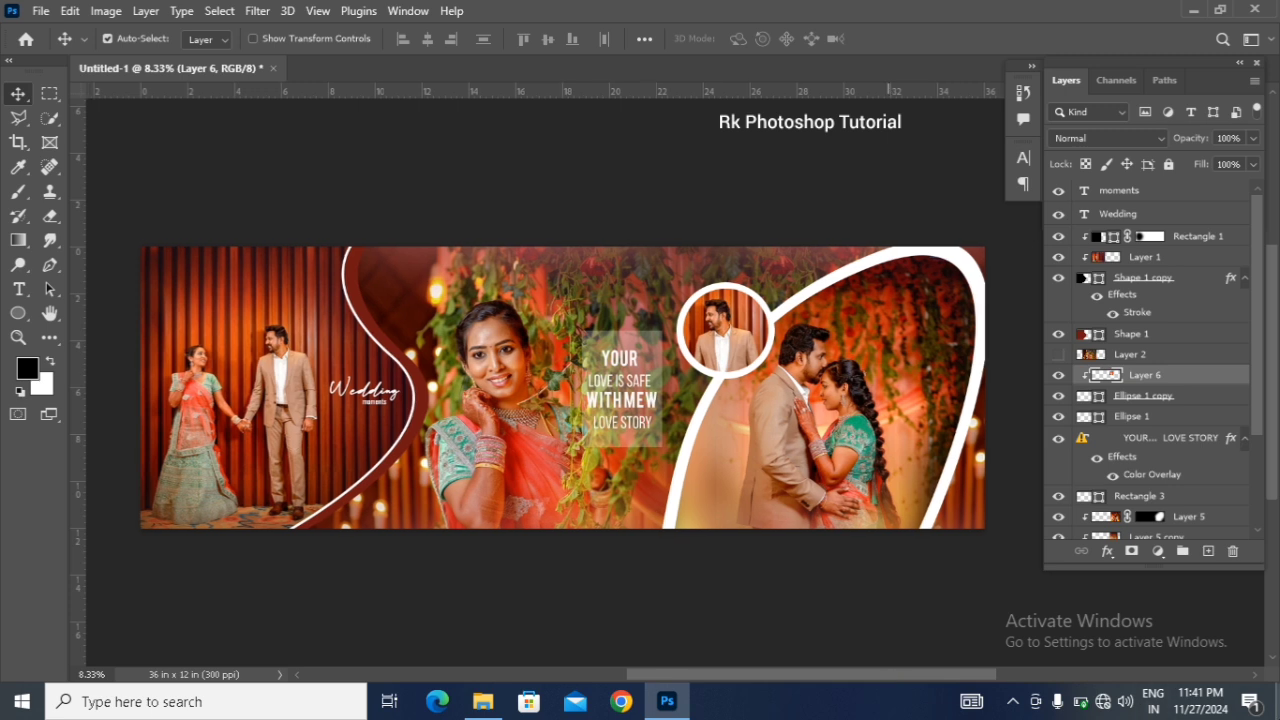